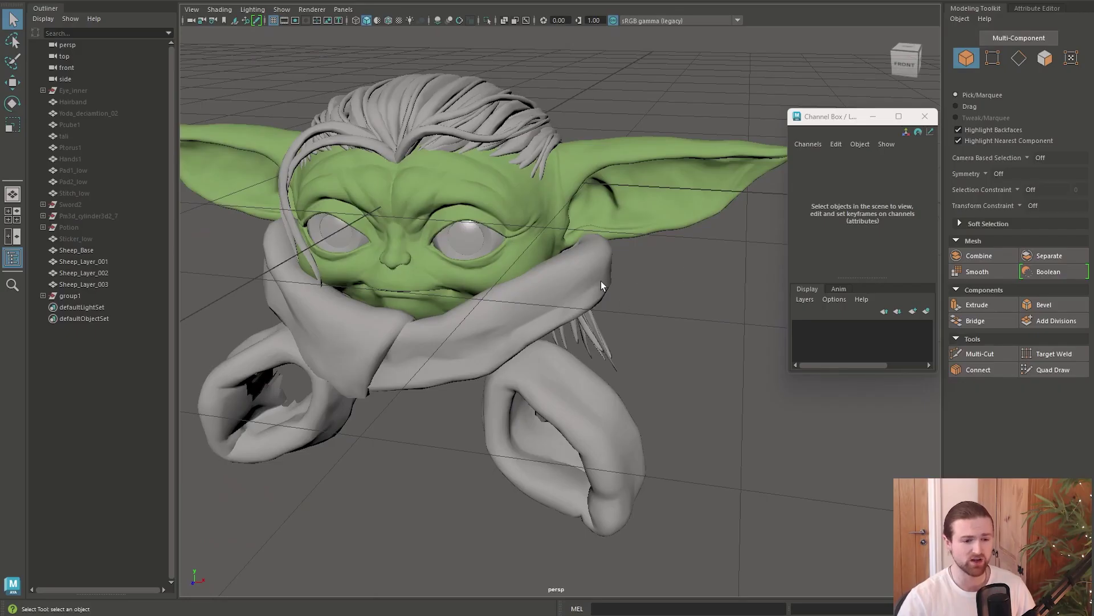
Inspect the stacked Sheep layers of the character's collar and sleeves in wireframe.
left_click(600, 280)
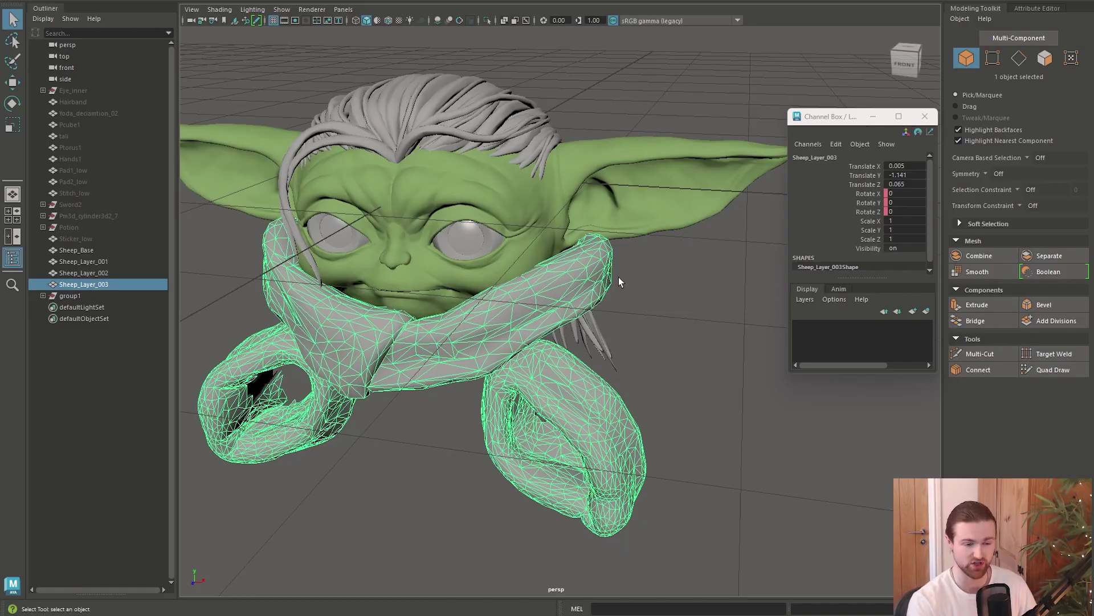
key("4")
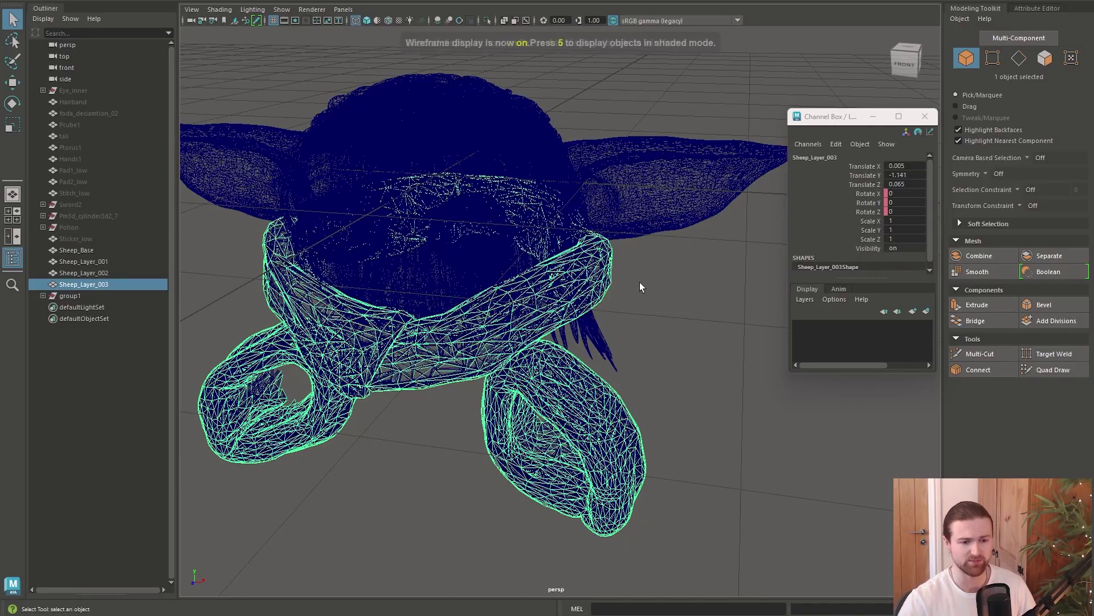
right_click_drag(642, 282, 633, 593, "alt")
right_click_drag(582, 381, 619, 322, "alt")
middle_click_drag(619, 322, 586, 365, "alt")
right_click_drag(589, 364, 578, 337, "alt")
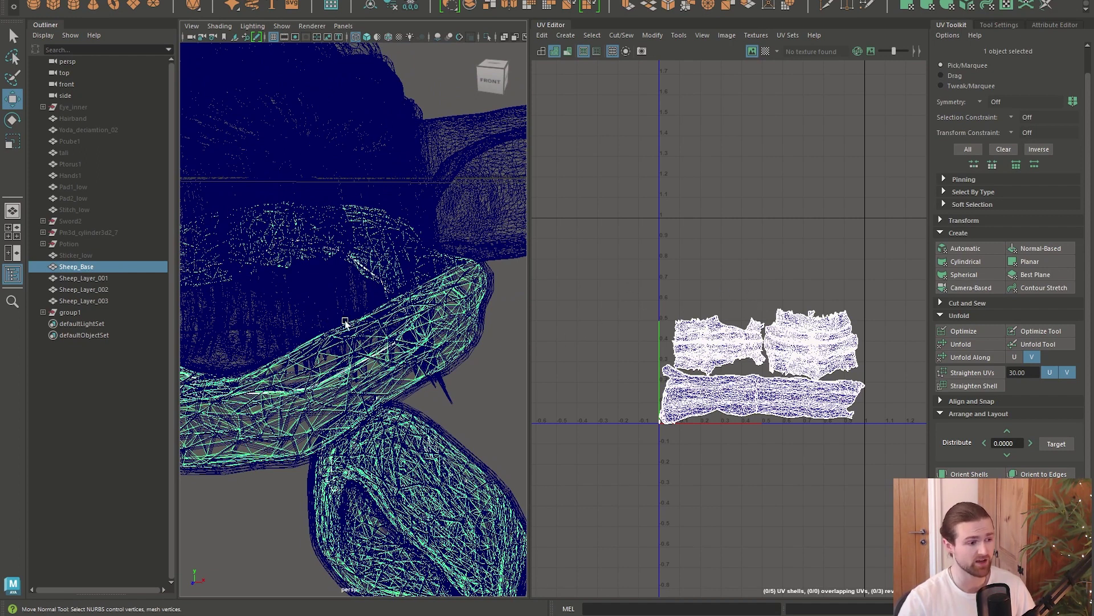
Examine where the UV shells of Sheep_Base, Sheep_Layer_001, Sheep_Layer_002 and Sheep_Layer_003 sit in the UV square.
middle_click_drag(344, 319, 335, 323, "alt")
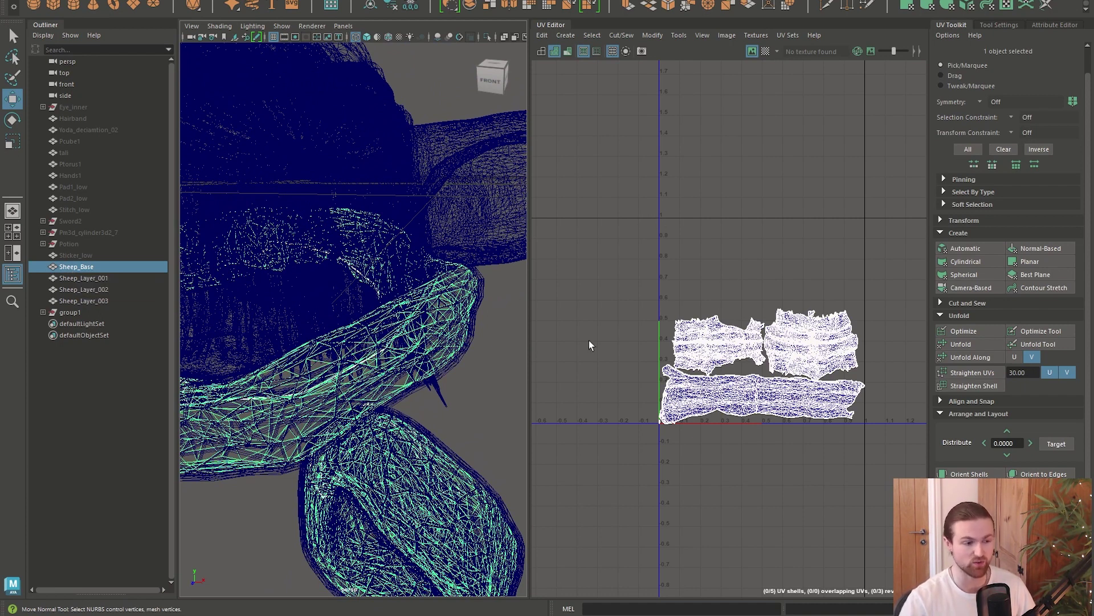
left_click(95, 278)
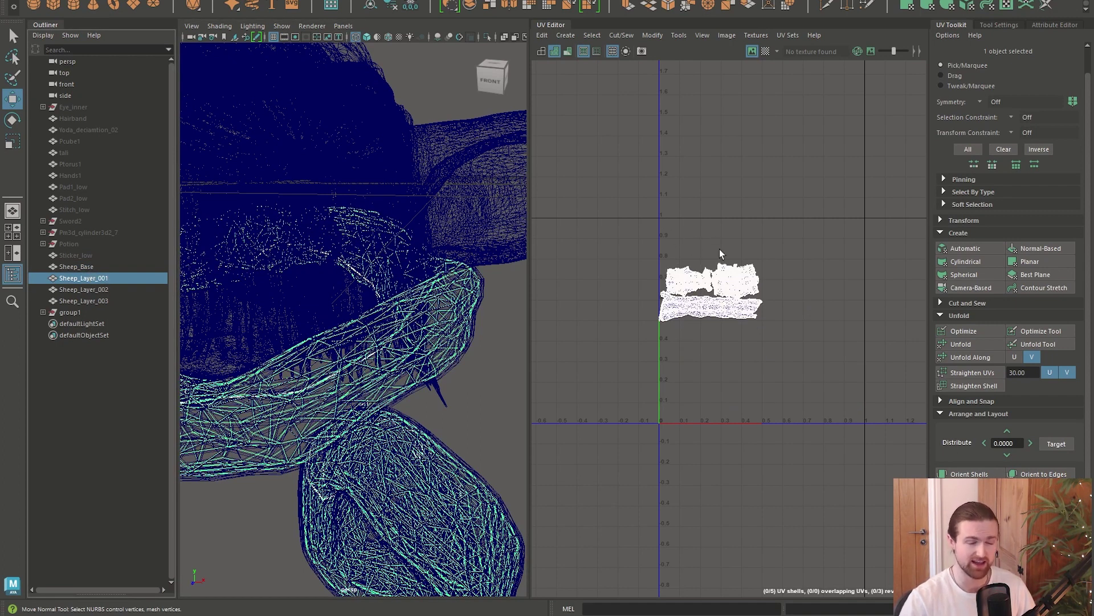
left_click(100, 290)
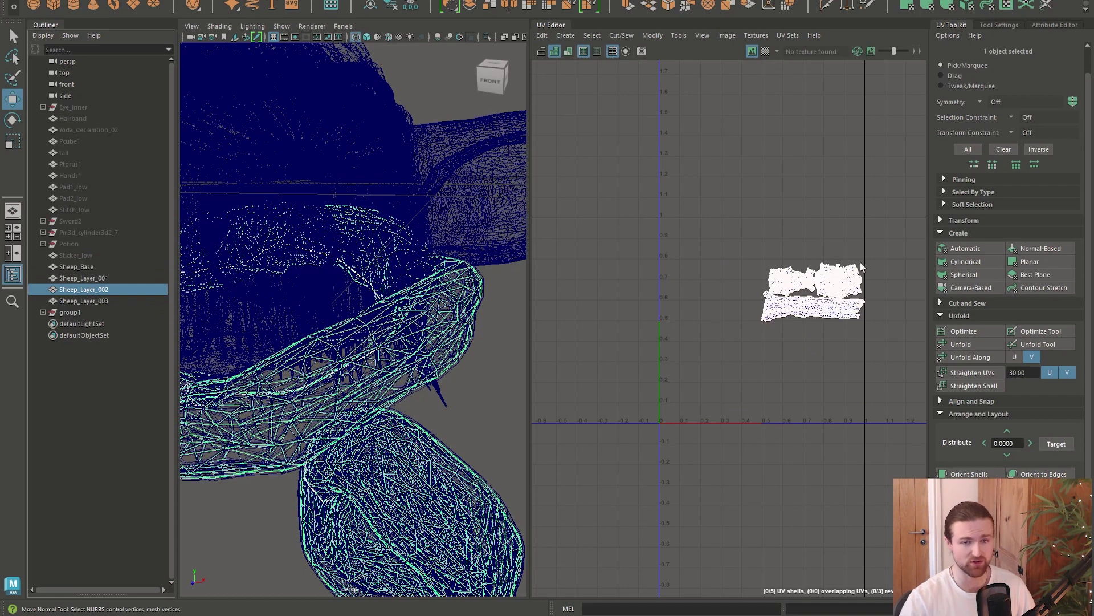
left_click(111, 301)
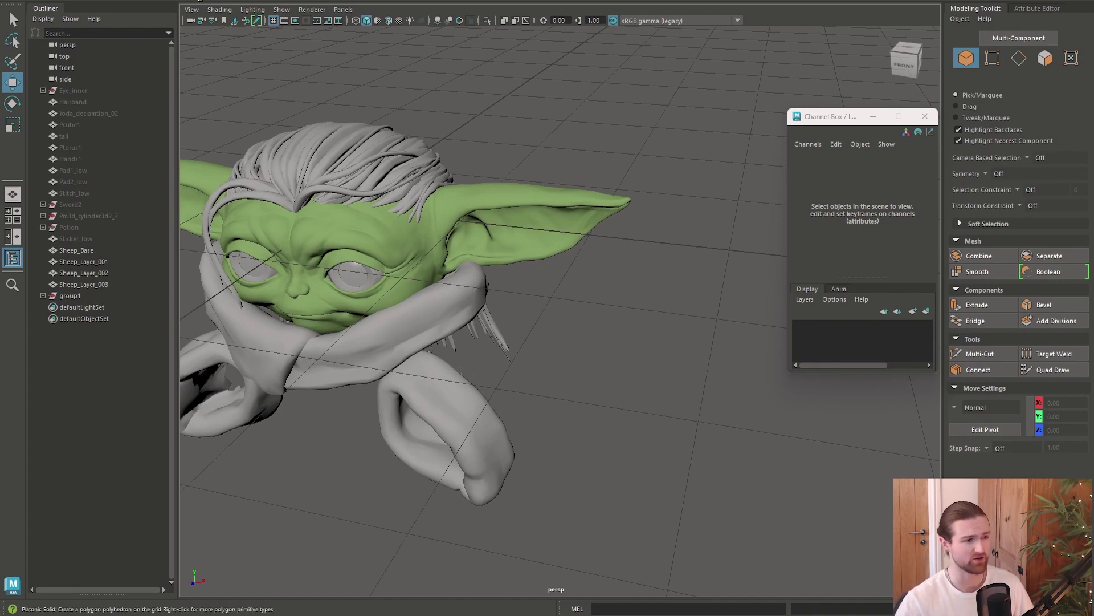
Create a platonic solid, move it beside the character to about 3.49 on X, and show its UVs.
left_click(200, 0)
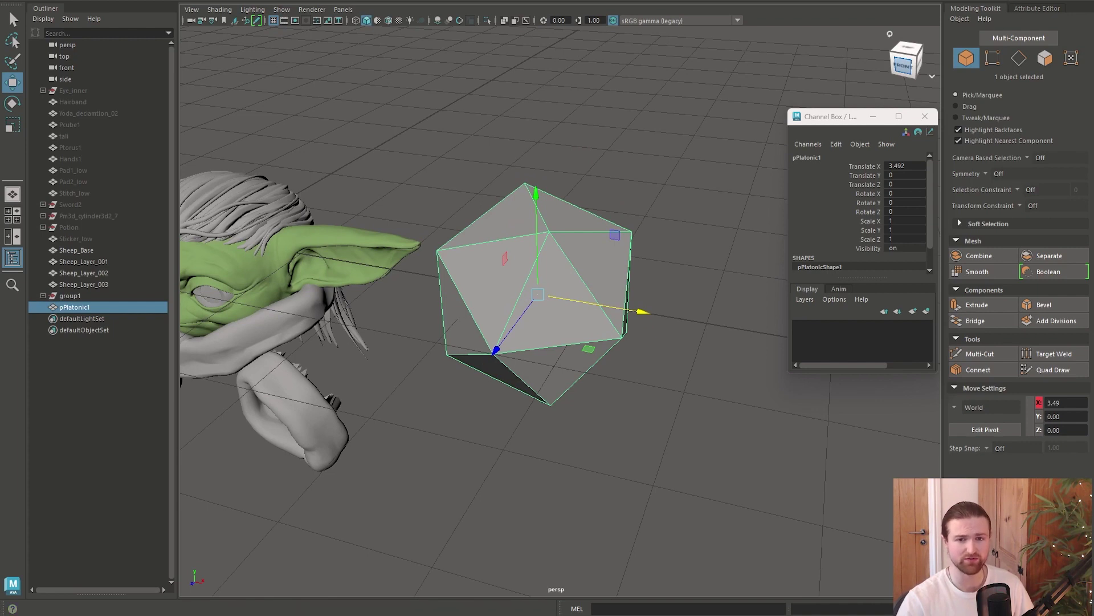
left_click(1007, 1)
left_click(1006, 25)
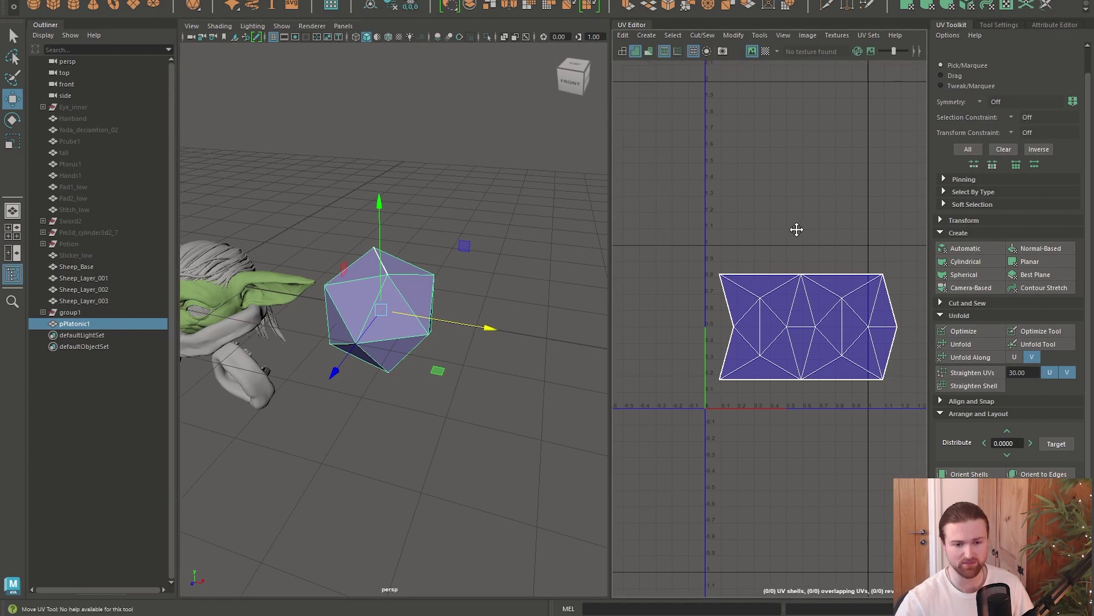
Unfold the platonic solid's UV shell and lay it out within the UV square.
scroll(761, 245, "up", 4)
right_click(762, 242)
right_click_drag(761, 242, 674, 234)
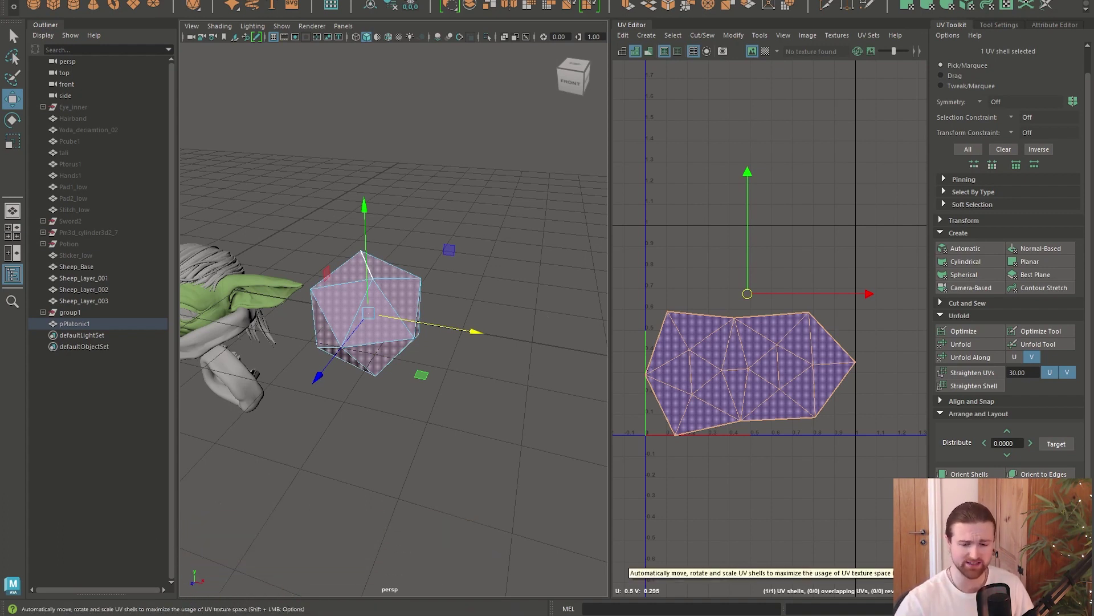
Lay out the solid's UV shell with the packing region set to Top left, then return to object selection.
left_click(969, 536, "shift")
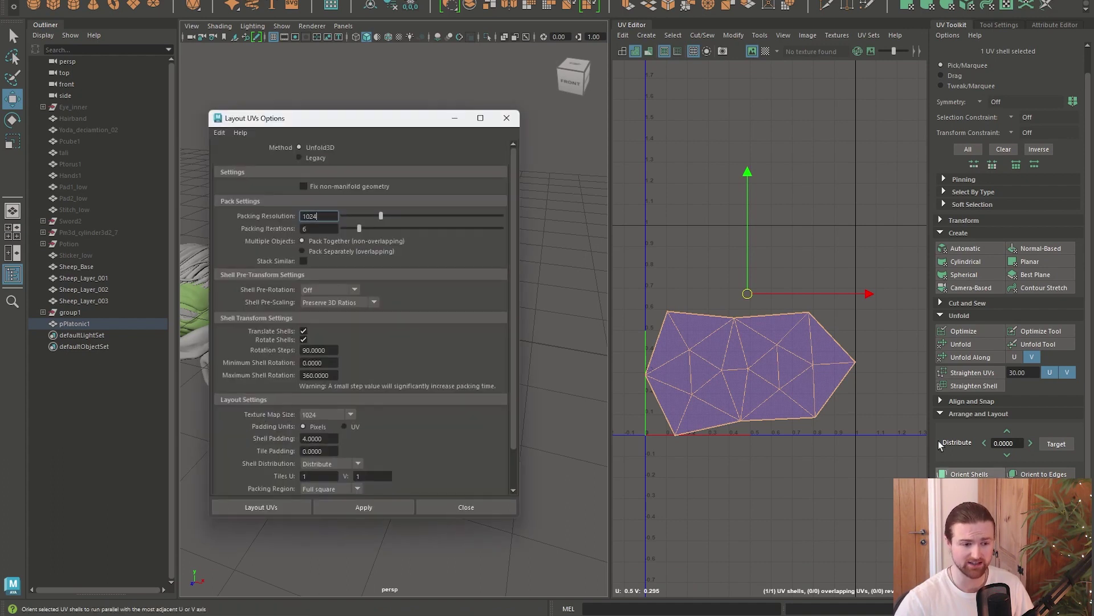
scroll(415, 385, "down", 2)
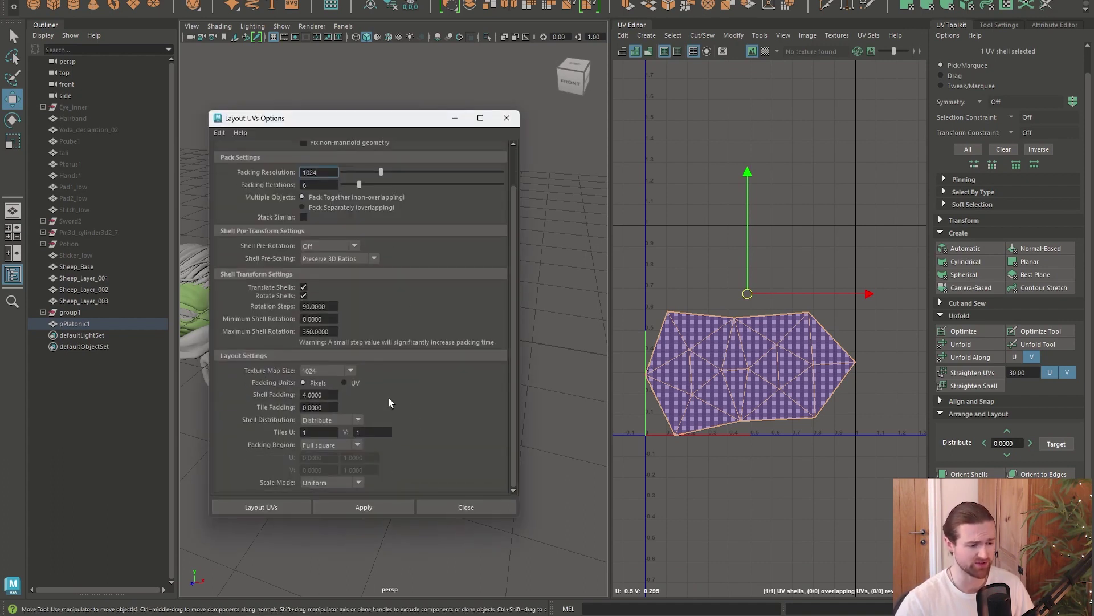
left_click(356, 448)
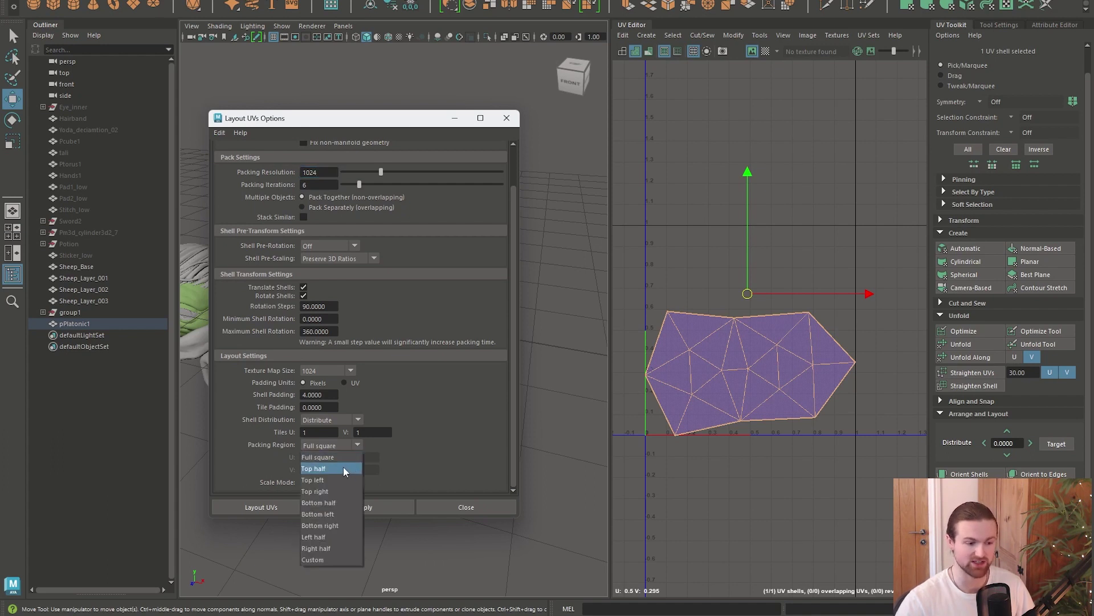
left_click(312, 482)
left_click(272, 509)
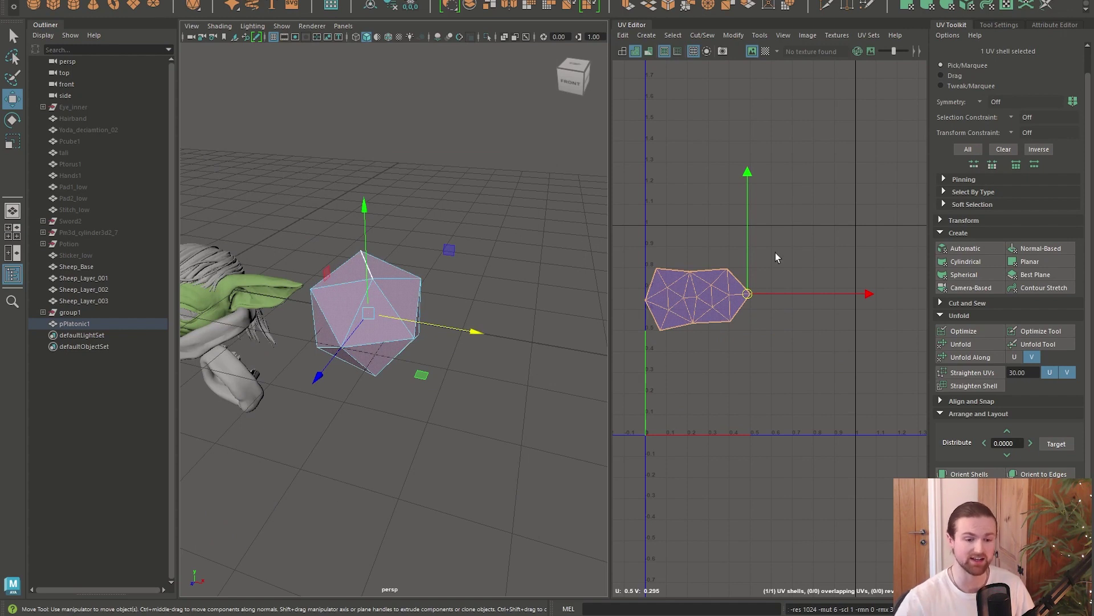
key("f")
key("F8")
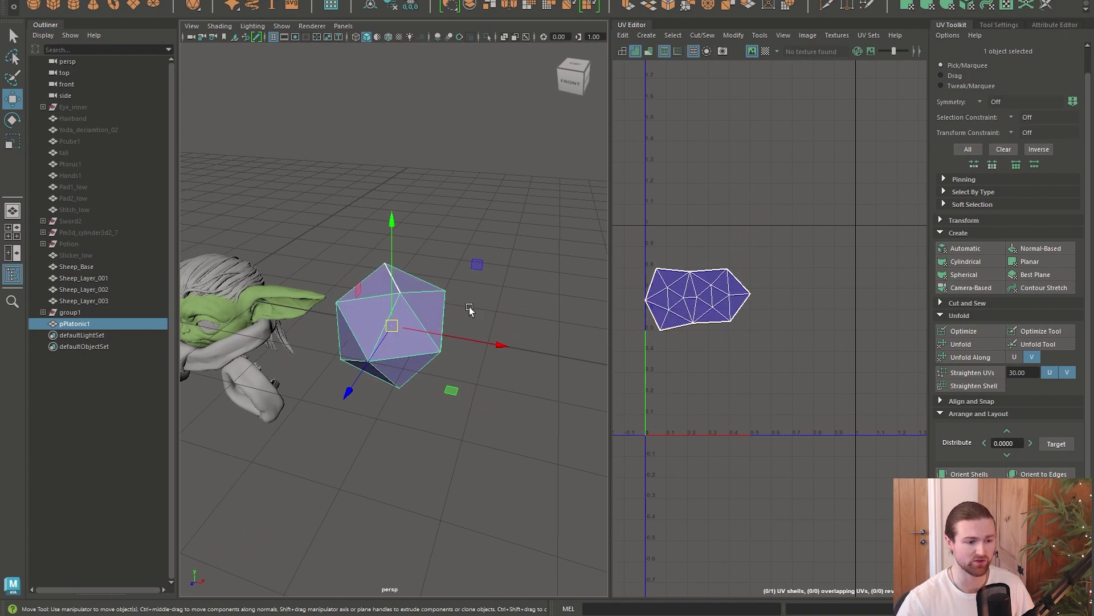
Rename the platonic solid as Shell_01.
middle_click_drag(476, 304, 496, 297, "alt")
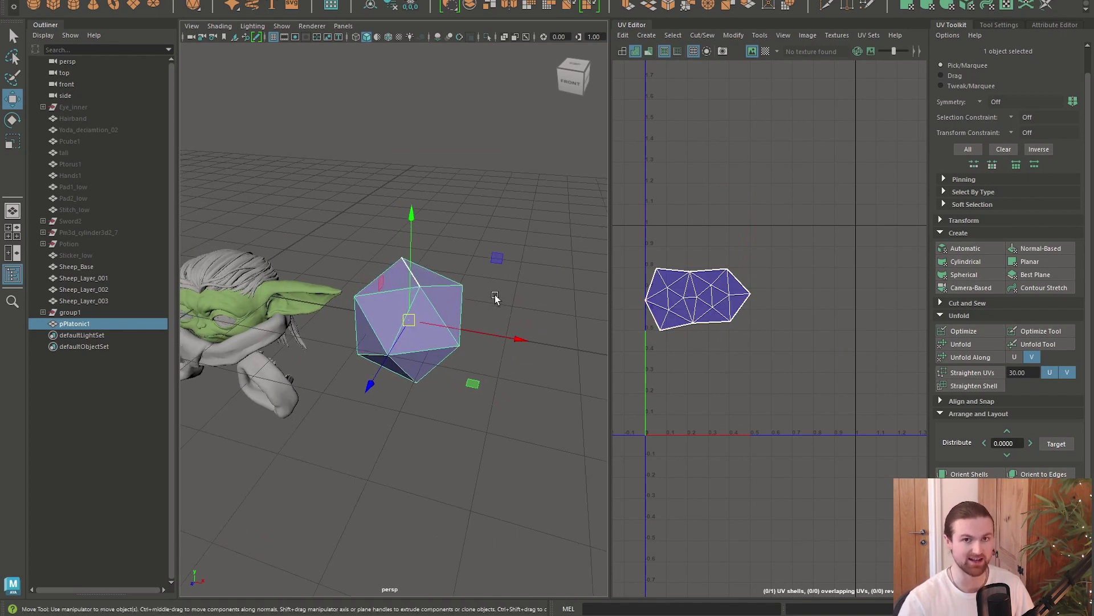
double_click(85, 324)
key("BackSpace")
key("Return")
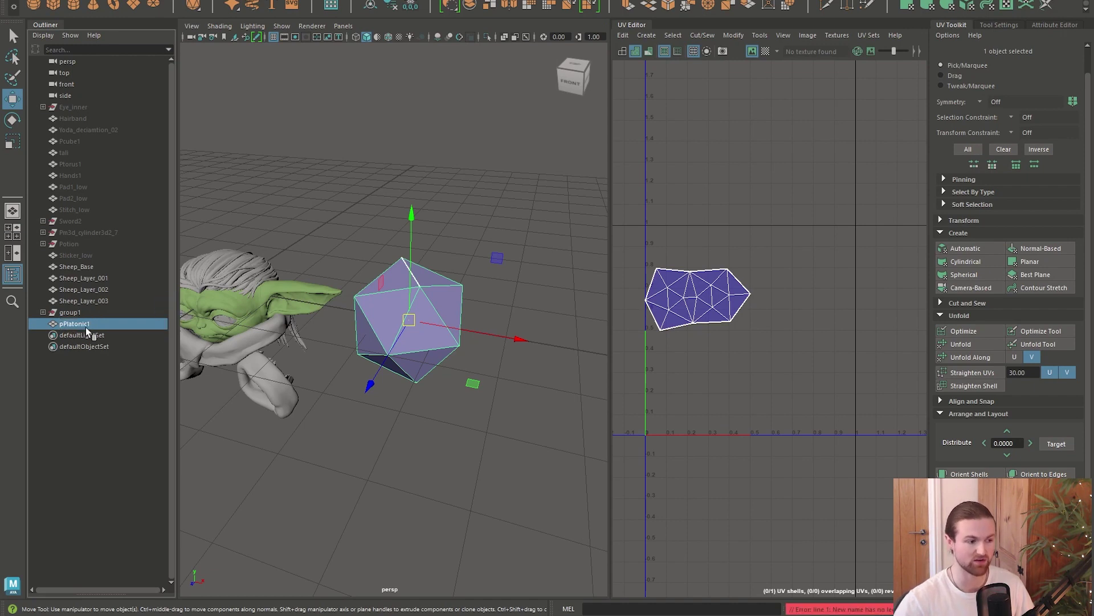
double_click(85, 324)
type("Shell_01")
key("Return")
key("f")
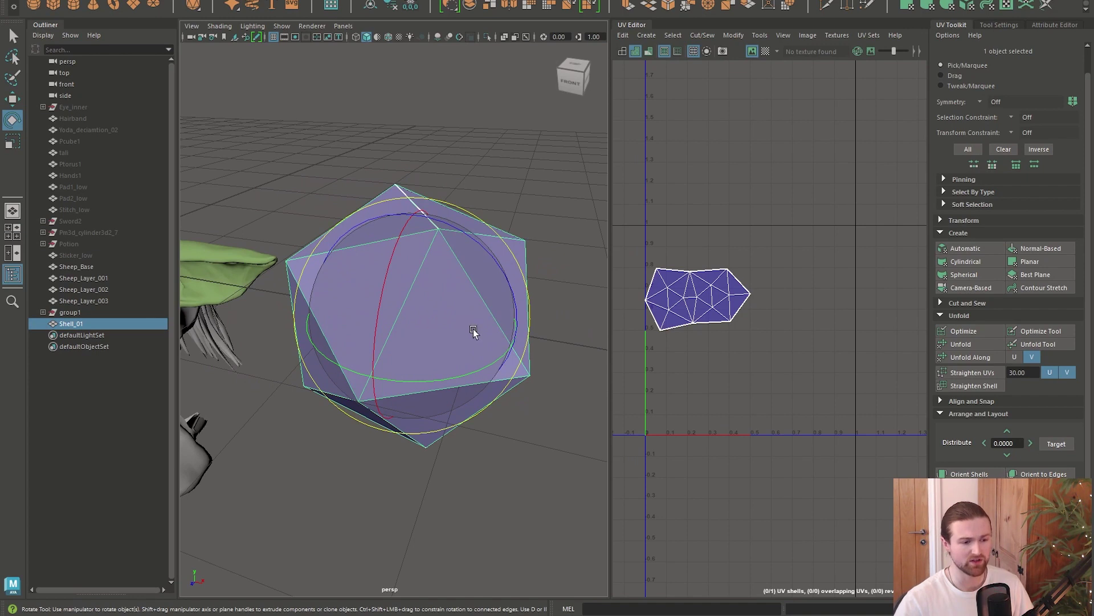
Duplicate Shell_01 as Shell_02, scale the copy up uniformly to about 1.012, and check the gap in wireframe.
key("ctrl+d")
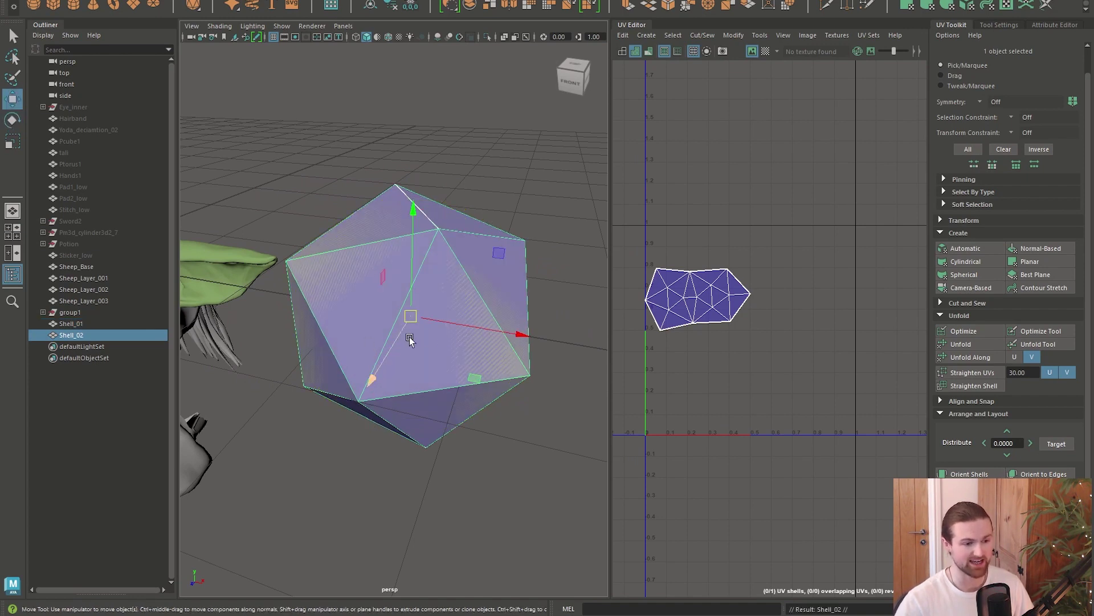
key("e")
key("r")
middle_click_drag(417, 320, 422, 328, "alt")
scroll(421, 328, "up", 2)
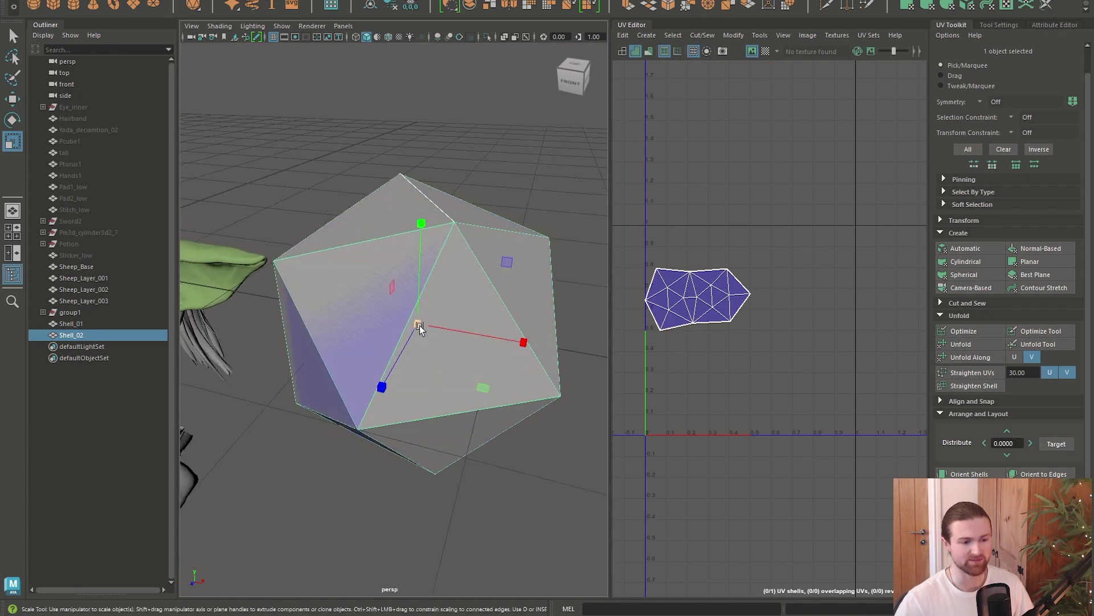
left_click_drag(422, 328, 423, 328)
key("4")
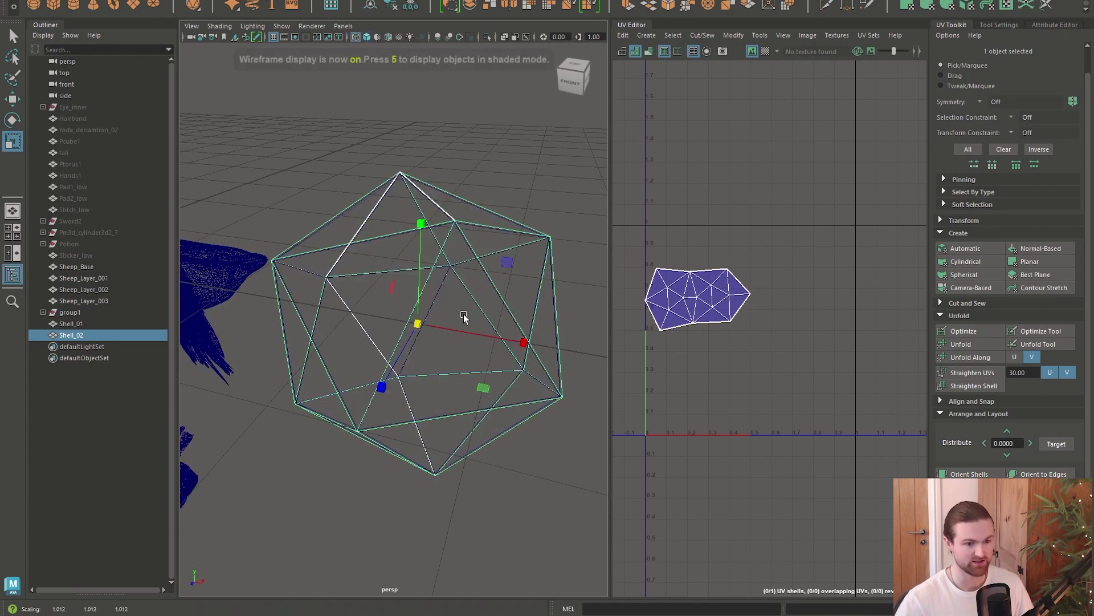
scroll(444, 342, "up", 5)
scroll(420, 384, "down", 2)
key("5")
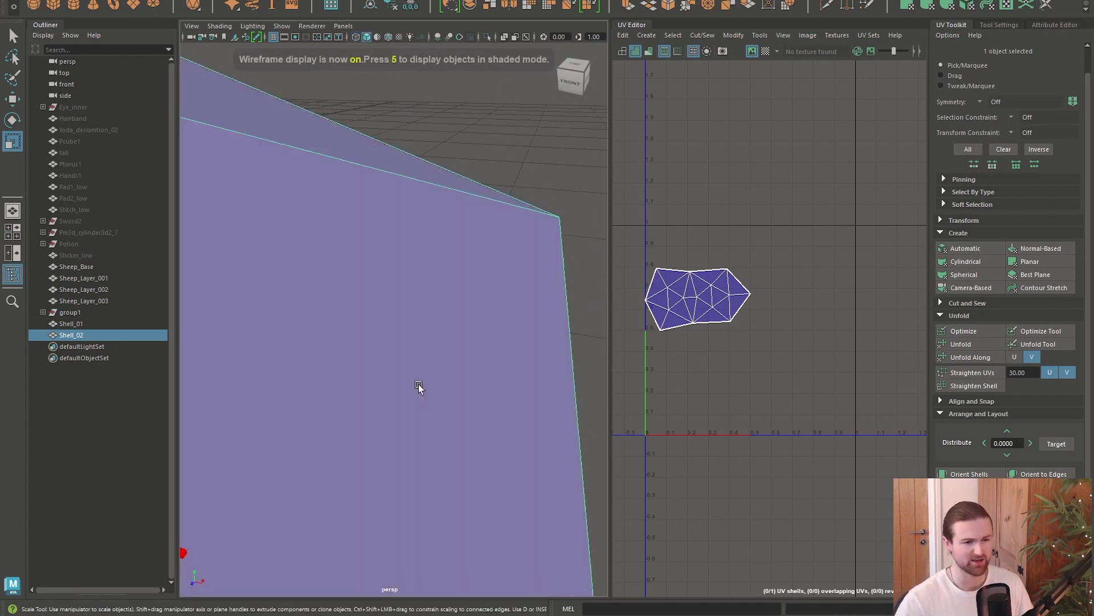
scroll(420, 388, "down", 4)
scroll(414, 377, "up", 2)
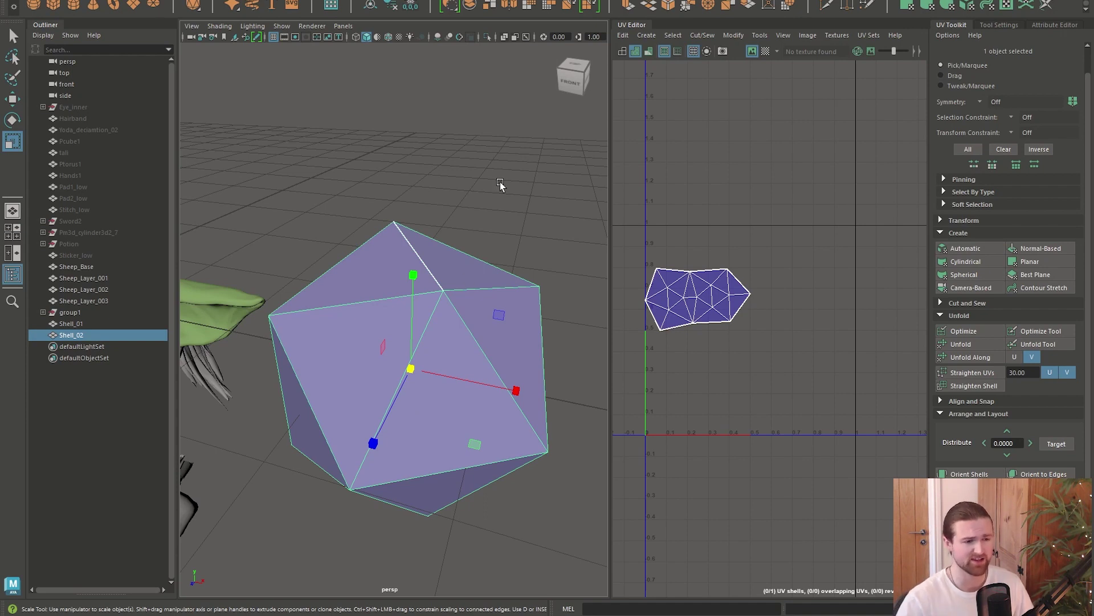
Select all vertices of Shell_02 and set the Move tool's axis orientation to Normal.
right_click_drag(501, 185, 445, 186)
left_click_drag(232, 197, 587, 526)
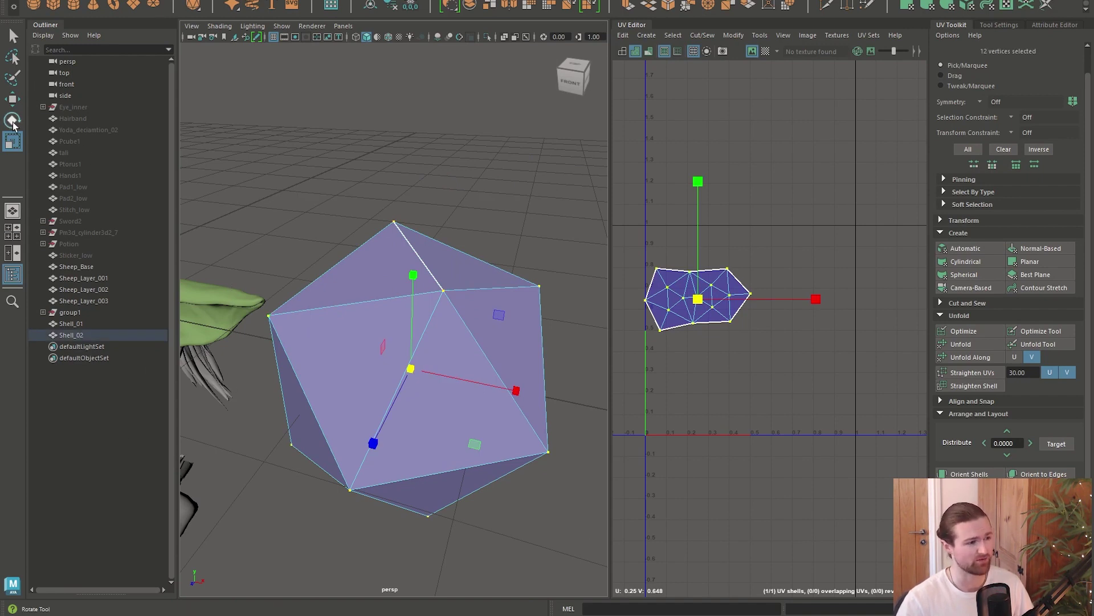
double_click(12, 99)
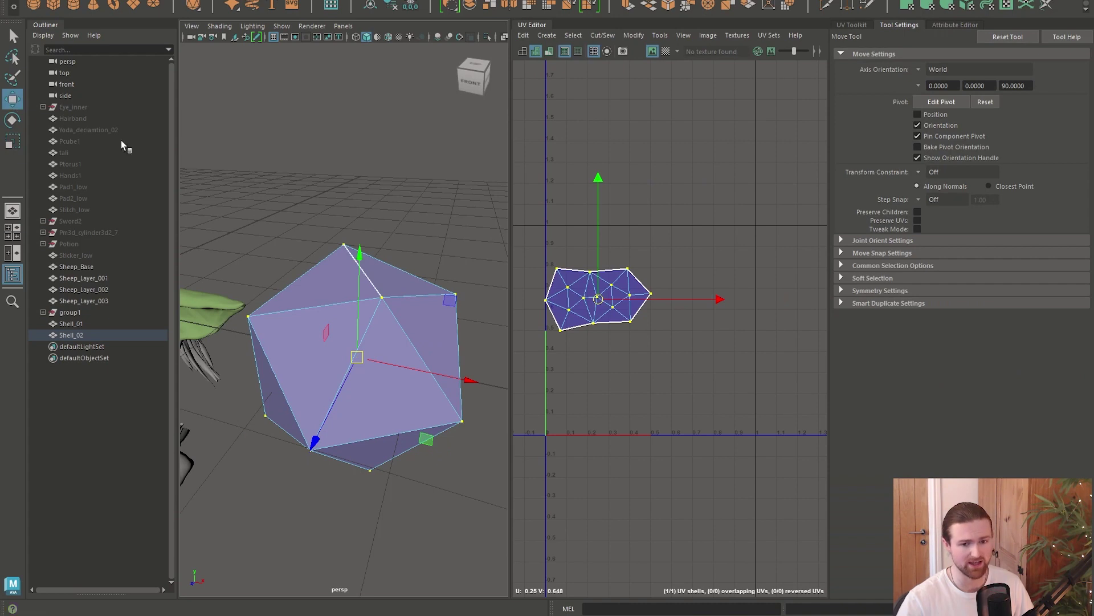
left_click(922, 71)
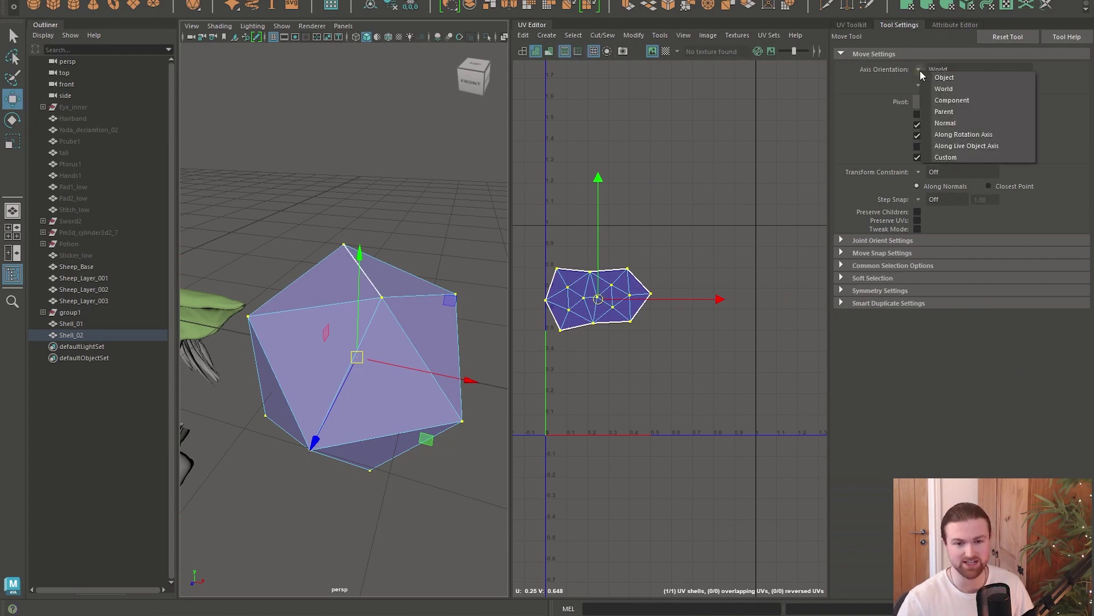
left_click(957, 124)
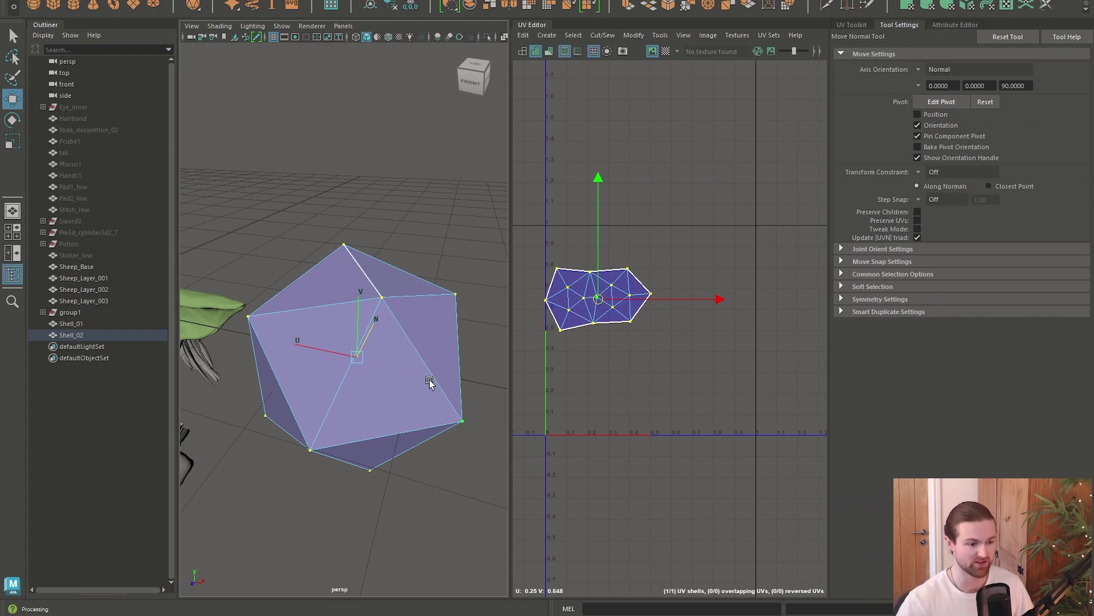
Push all of Shell_02's vertices slightly outward along their normals and check the offset from Shell_01 in wireframe.
left_click_drag(430, 381, 373, 377, "alt")
middle_click_drag(373, 377, 460, 360, "alt")
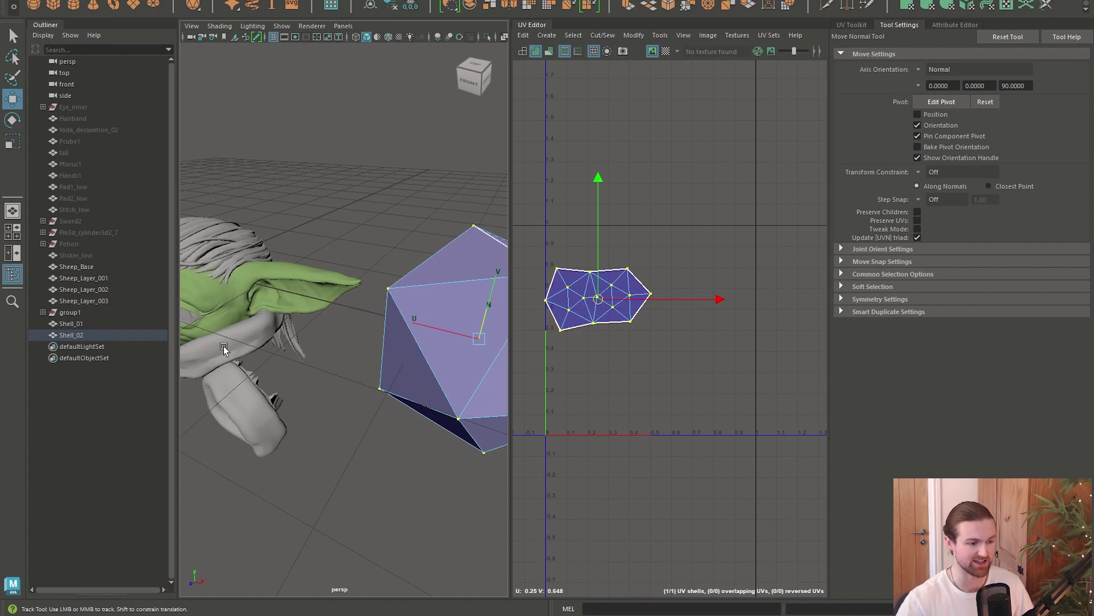
middle_click_drag(221, 353, 207, 364, "alt")
middle_click_drag(434, 370, 288, 384, "alt")
mouse_move(319, 365)
left_mouse_down("alt")
mouse_move(338, 361)
mouse_move(303, 366)
left_mouse_up("alt")
middle_click_drag(303, 367, 358, 344, "alt")
right_click_drag(357, 344, 360, 396, "alt")
left_click_drag(354, 364, 357, 360)
middle_click_drag(431, 366, 359, 360, "alt")
key("4")
right_click_drag(359, 361, 316, 406, "alt")
middle_click_drag(242, 394, 294, 381, "alt")
scroll(274, 379, "down", 5)
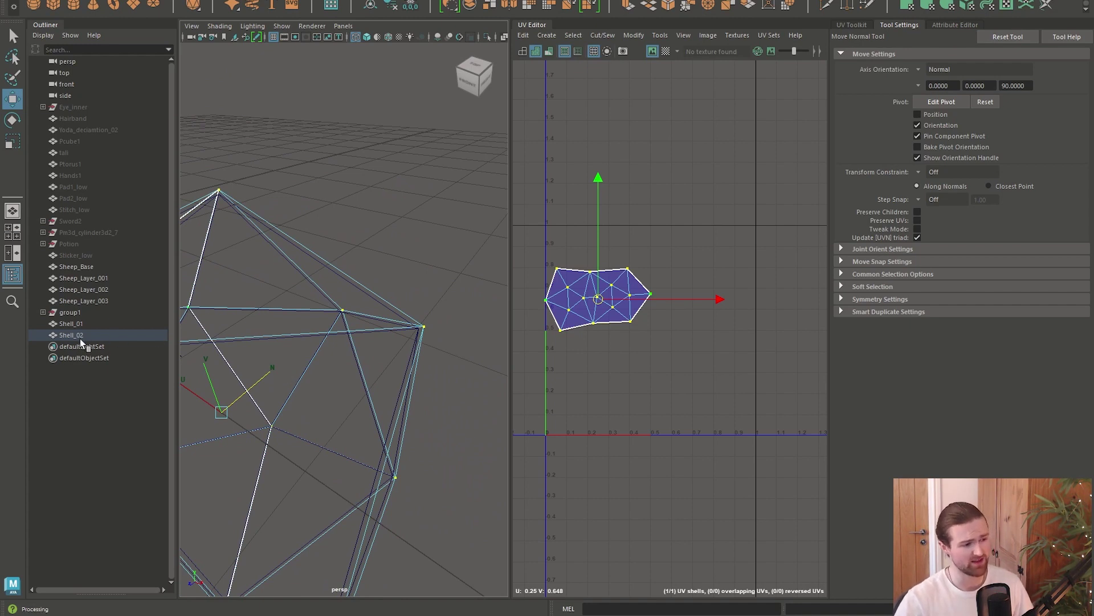
Duplicate Shell_02 and push the vertices outward along their normals to form a third offset shell.
middle_click_drag(314, 382, 308, 384, "alt")
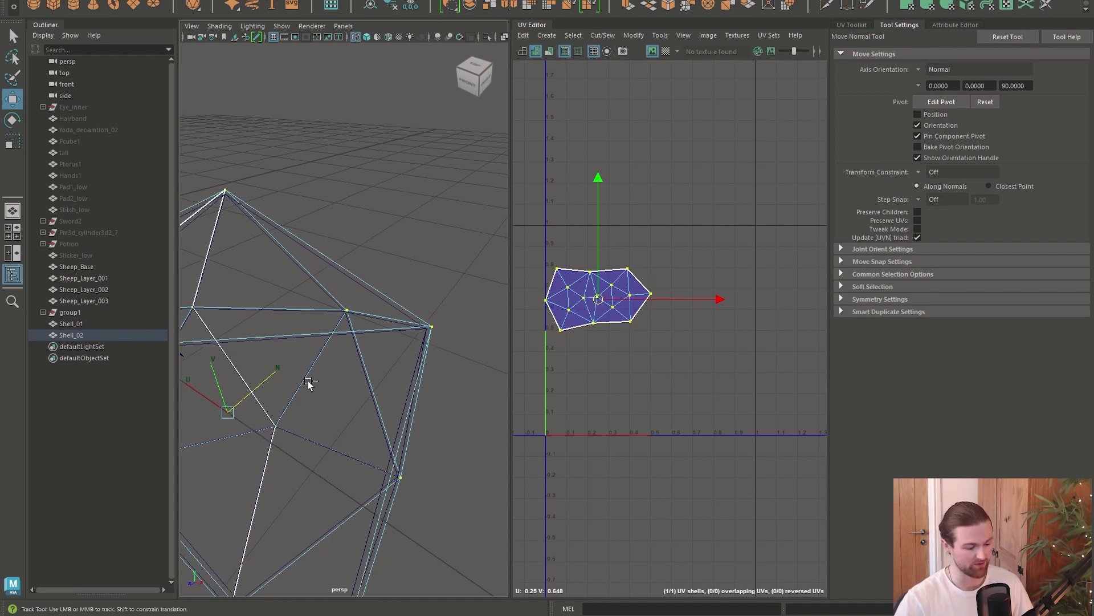
key("ctrl+d")
left_click_drag(273, 377, 274, 377)
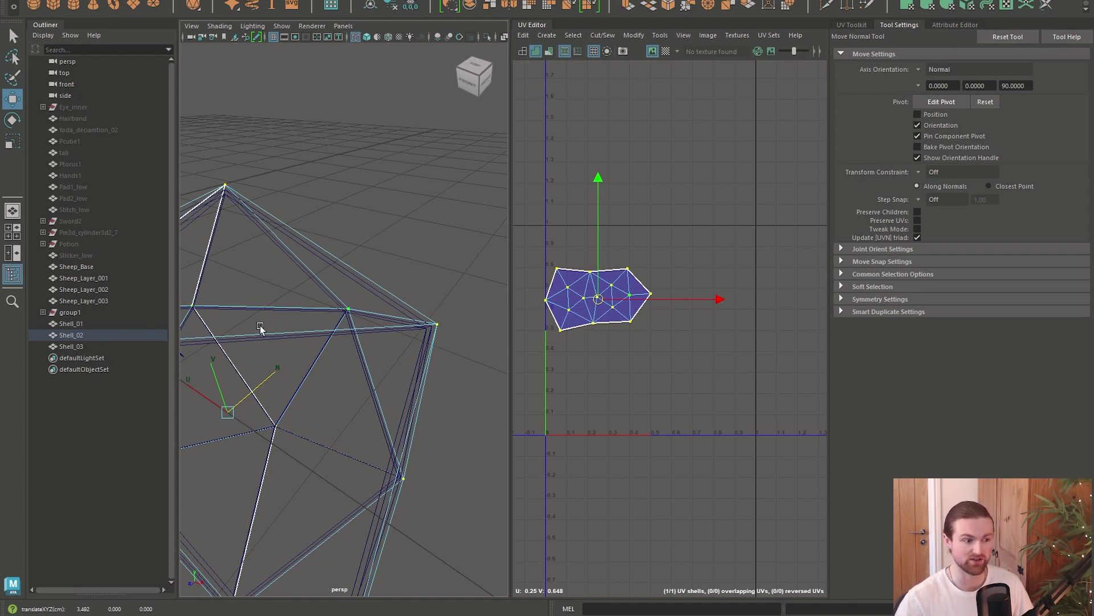
Lay out Shell_02's UV shell with the packing region set to Top right.
left_click(74, 324)
left_click(74, 335)
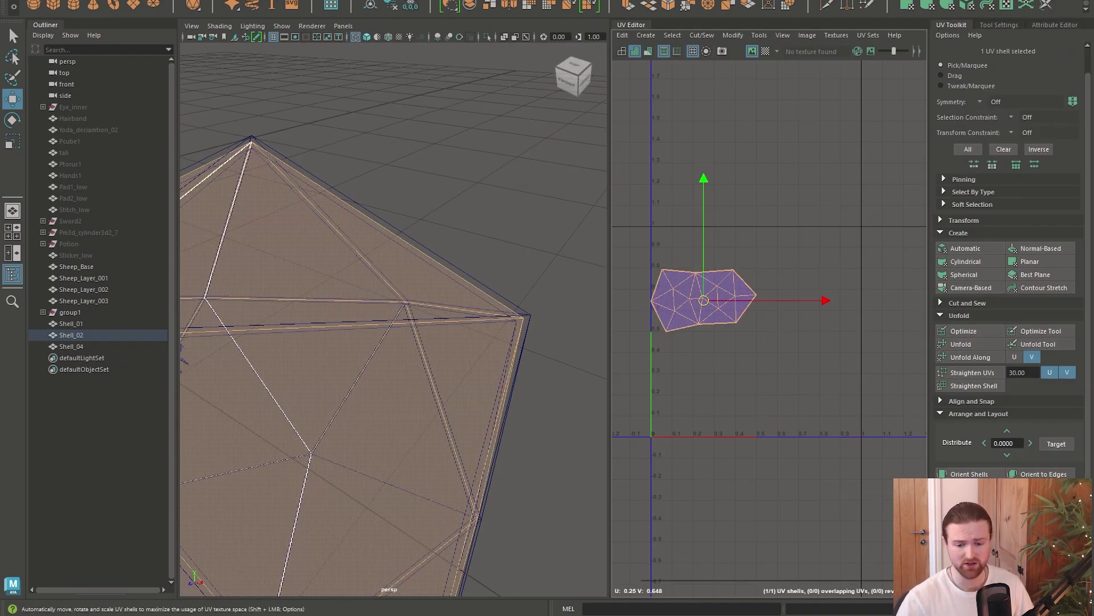
left_click(973, 558, "shift")
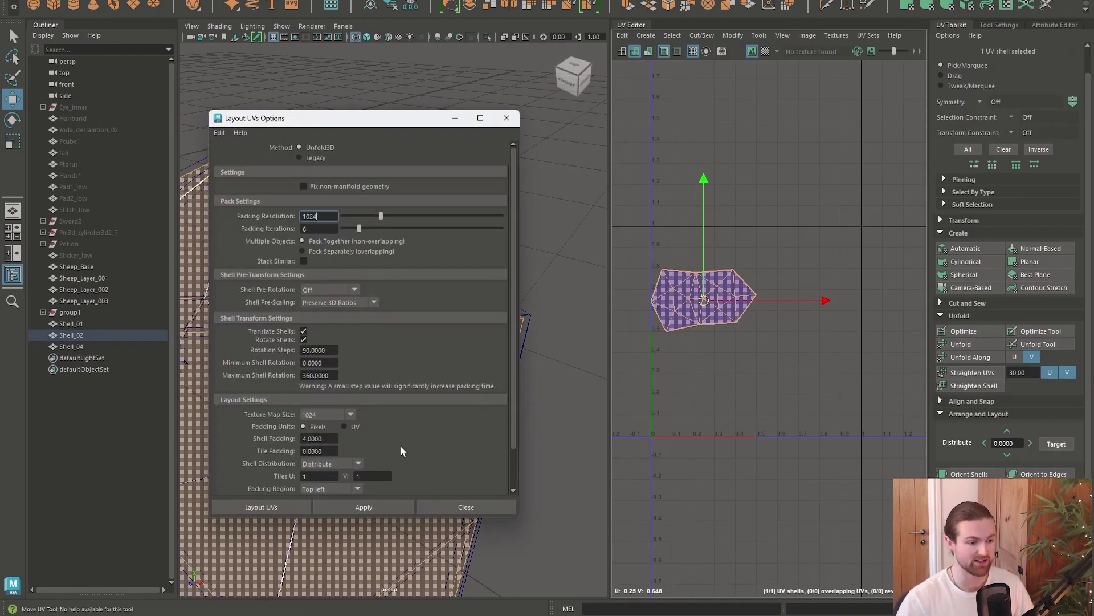
scroll(401, 446, "down", 2)
left_click(344, 447)
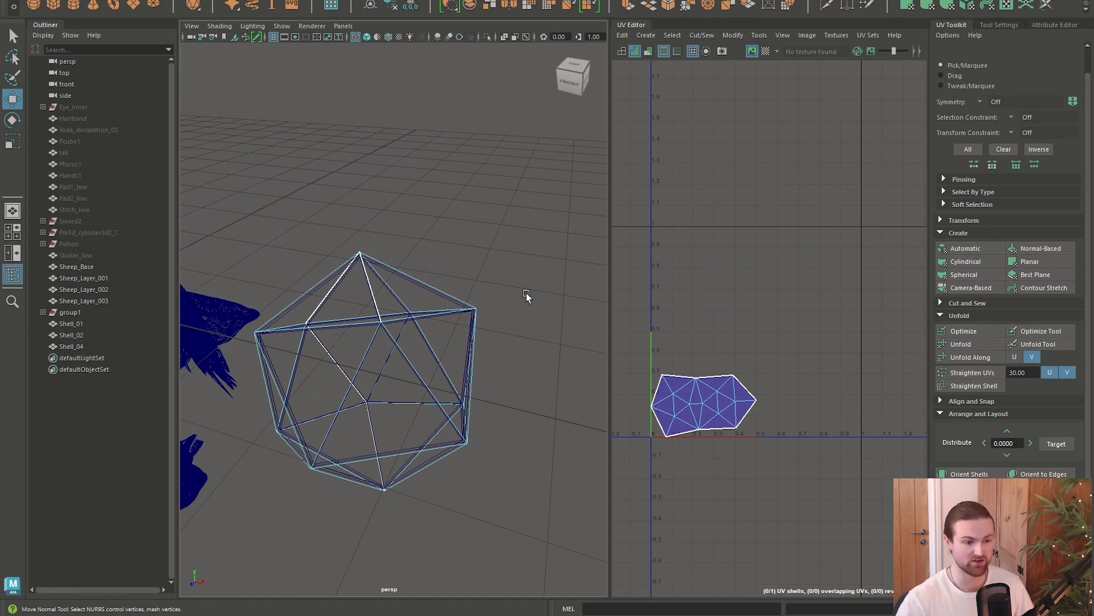
Select Shell_01, Shell_02 and Shell_04 together to compare their UV positions.
left_click(418, 351)
right_click_drag(525, 292, 576, 276)
left_click_drag(513, 285, 429, 359)
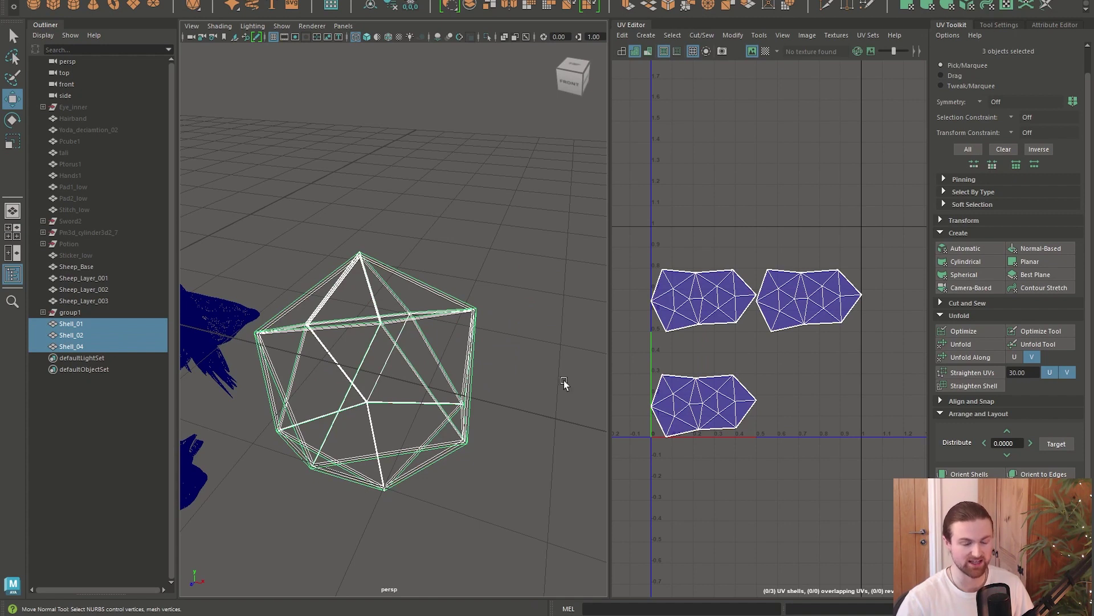
Check the UV placement of Shell_01, Shell_02 and Shell_04 by selecting each one individually.
left_click(525, 342)
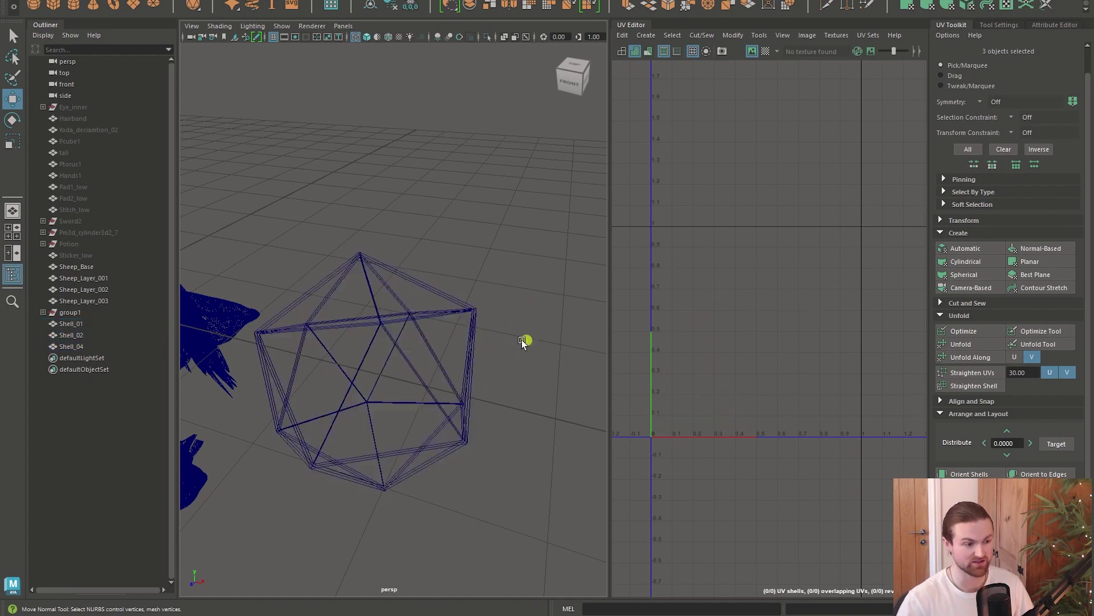
left_click(74, 324)
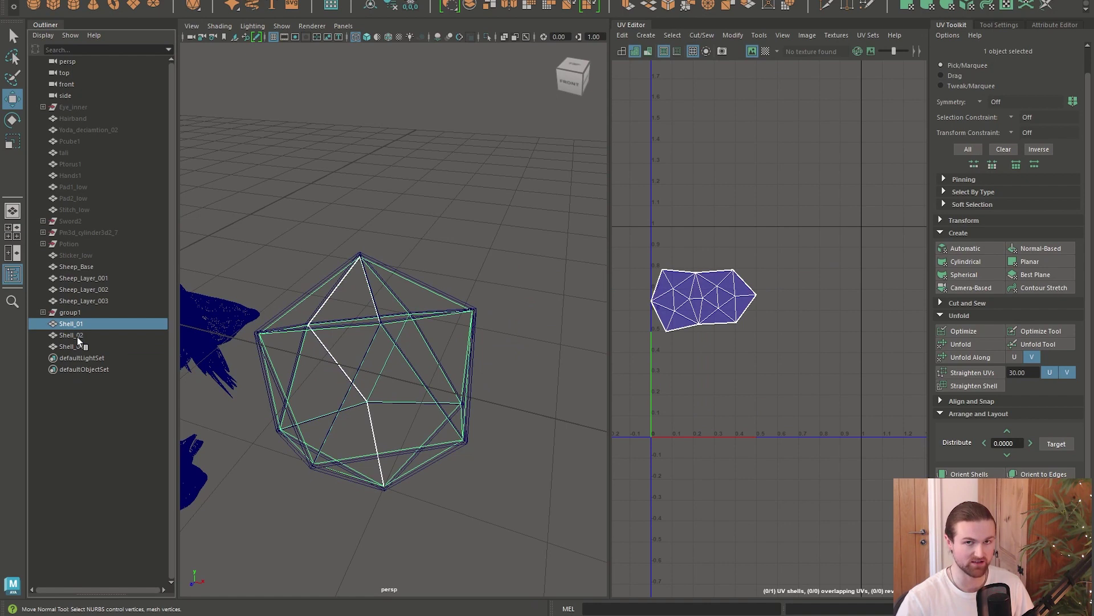
left_click(77, 336)
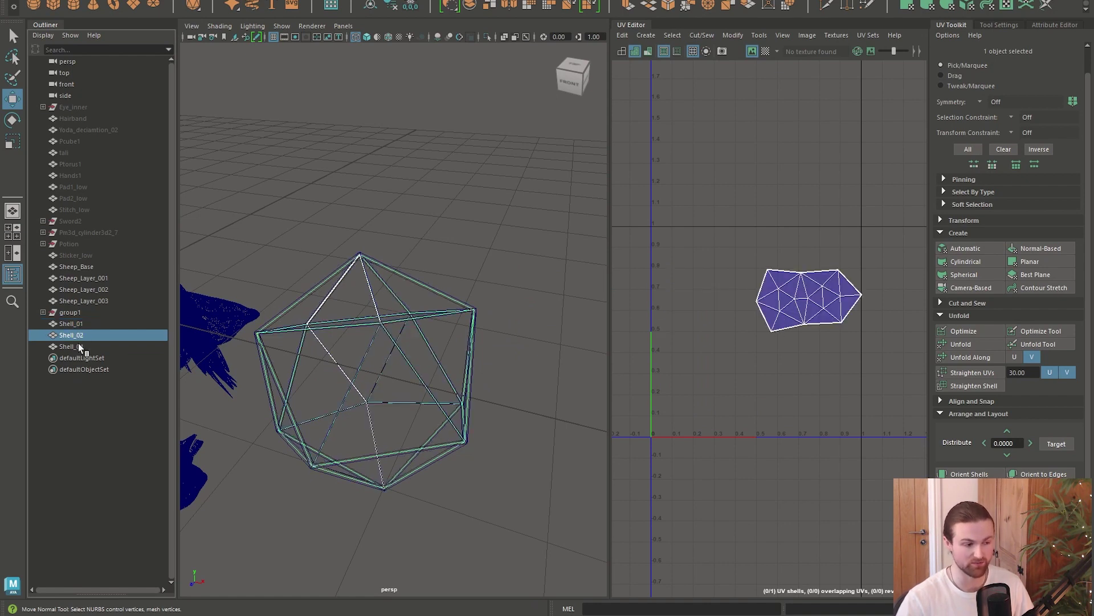
left_click(79, 347)
double_click(85, 347)
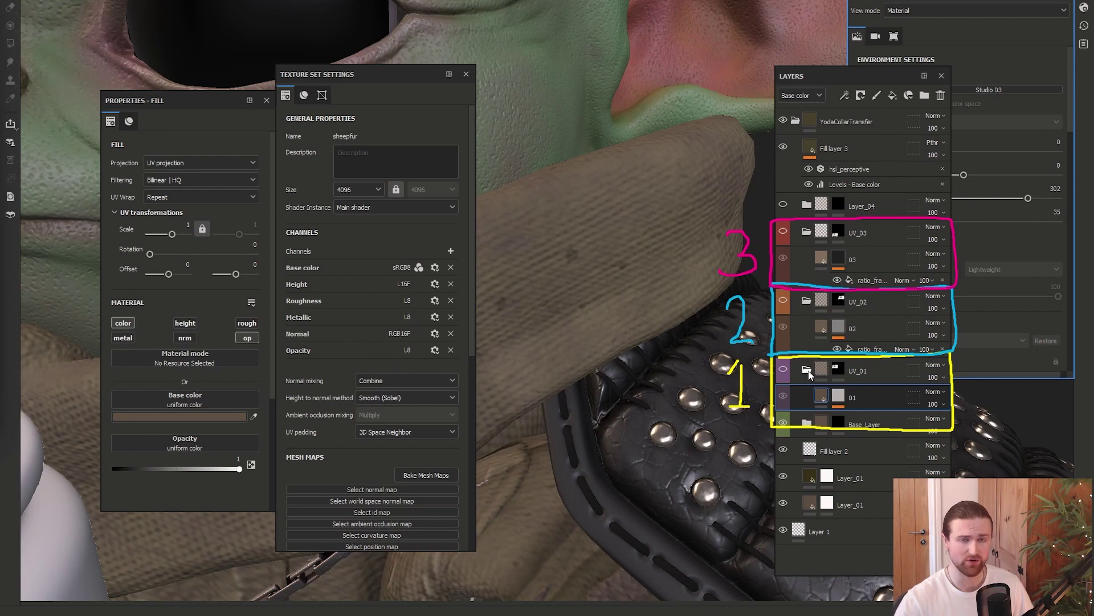
Switch to Substance 3D Painter and examine layer 01 in the UV_01 folder, its masks, and the fill's color and opacity channels.
left_click(839, 398)
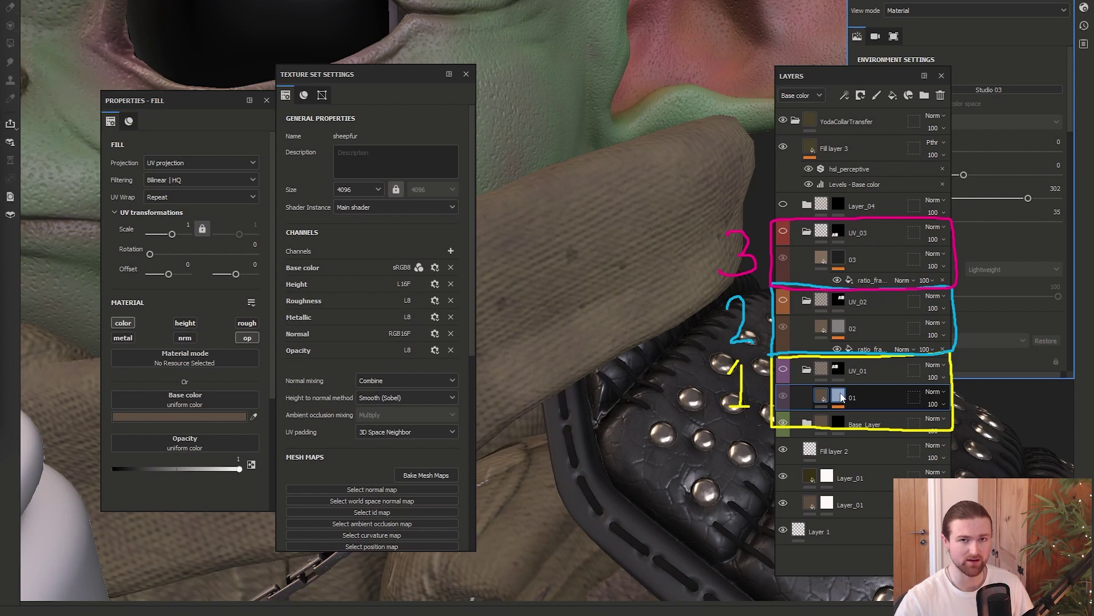
left_click(840, 371)
left_click(839, 397)
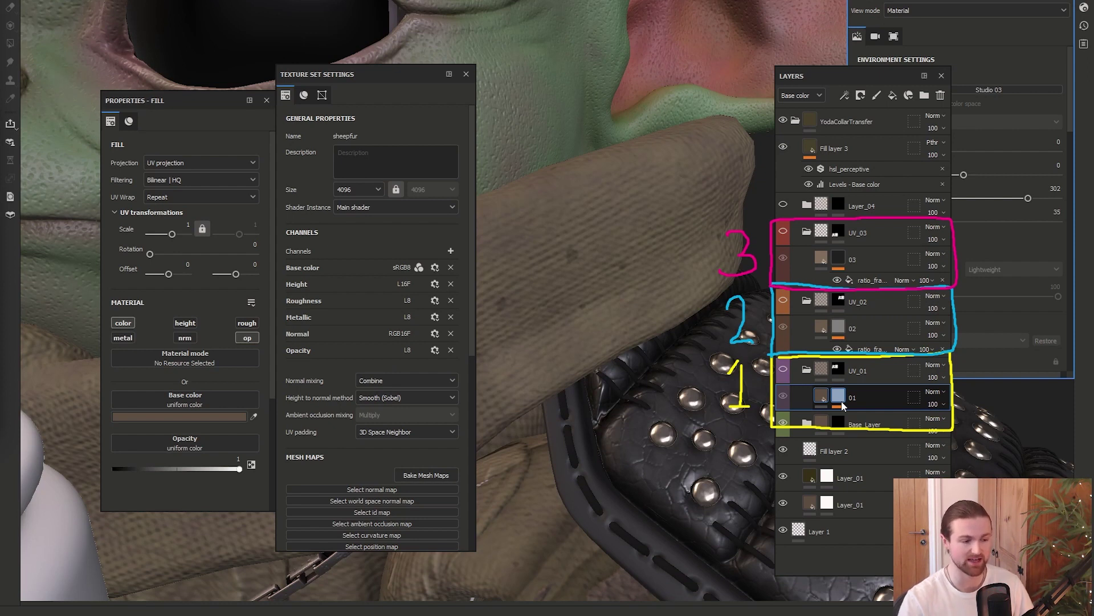
left_click(822, 397)
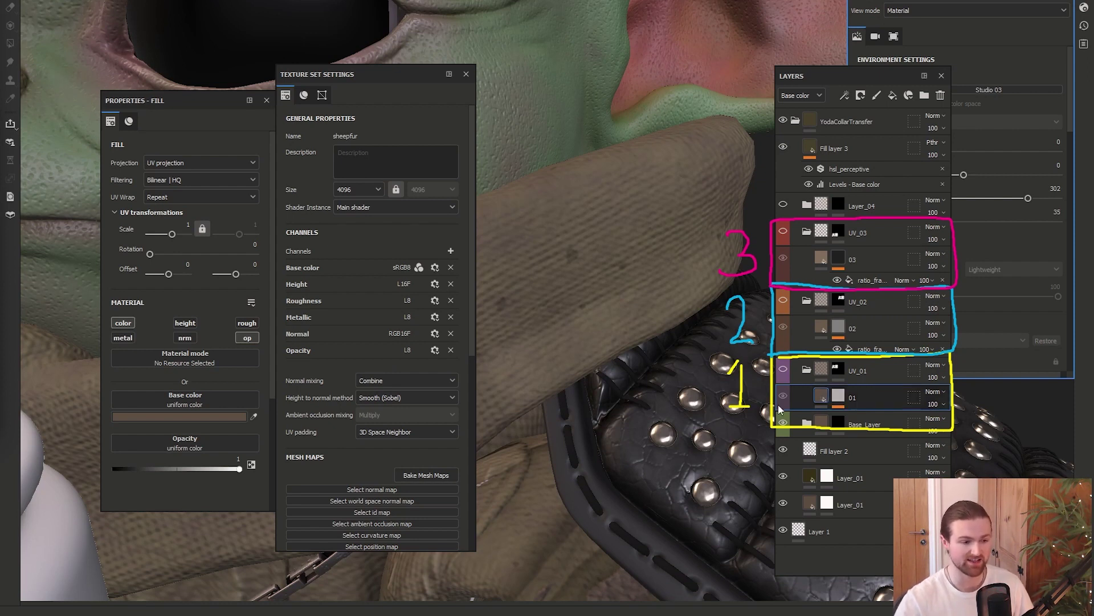
left_click(124, 323)
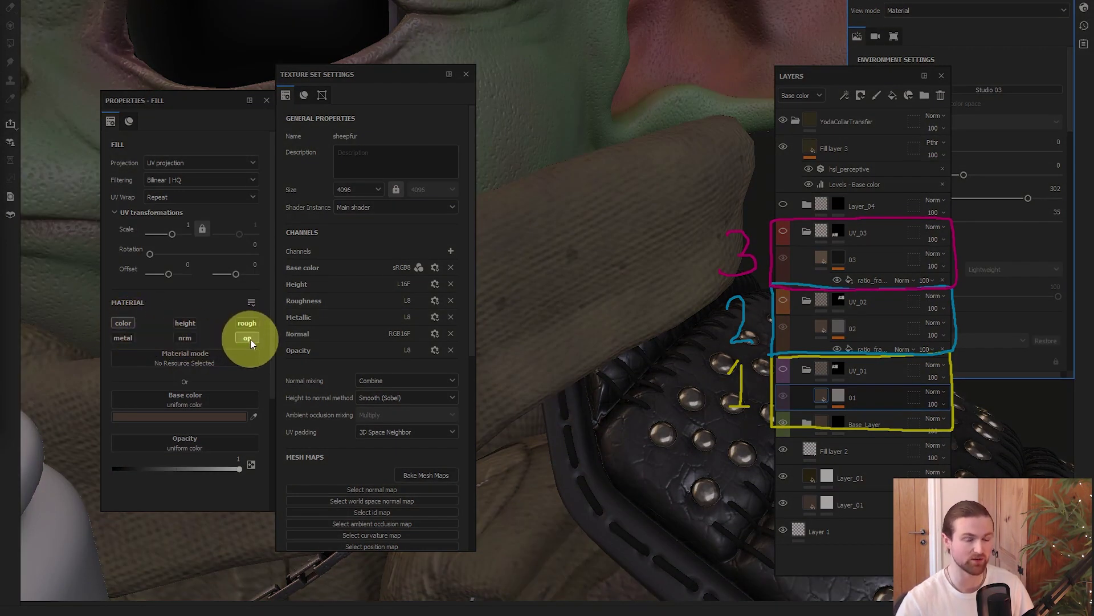
left_click(251, 339)
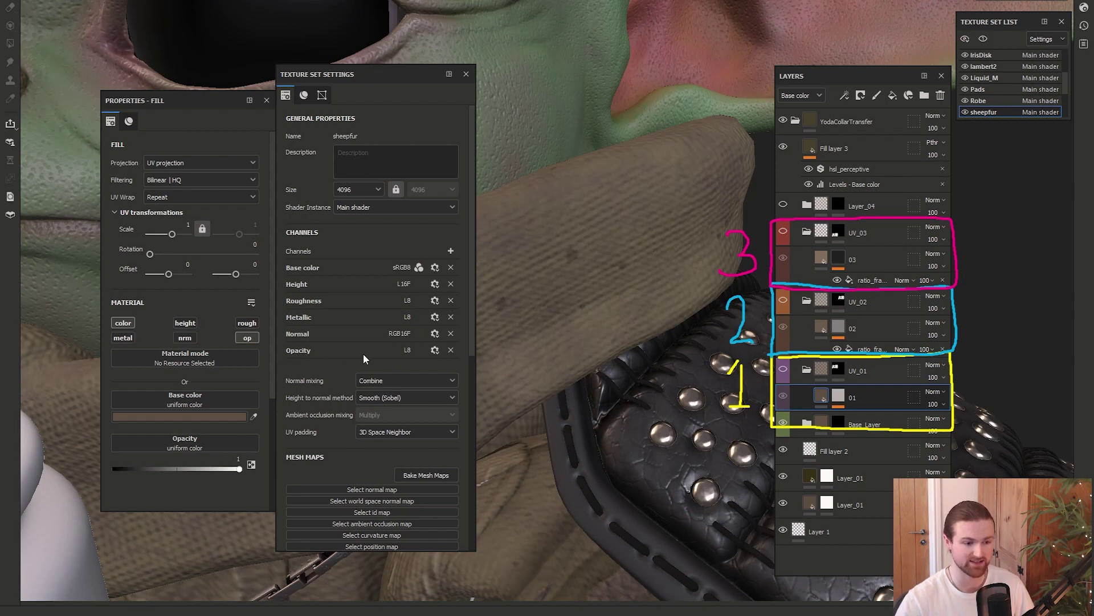
Examine the channels that can be added to the sheepfur texture set, including those unsupported by the shader.
left_click(451, 251)
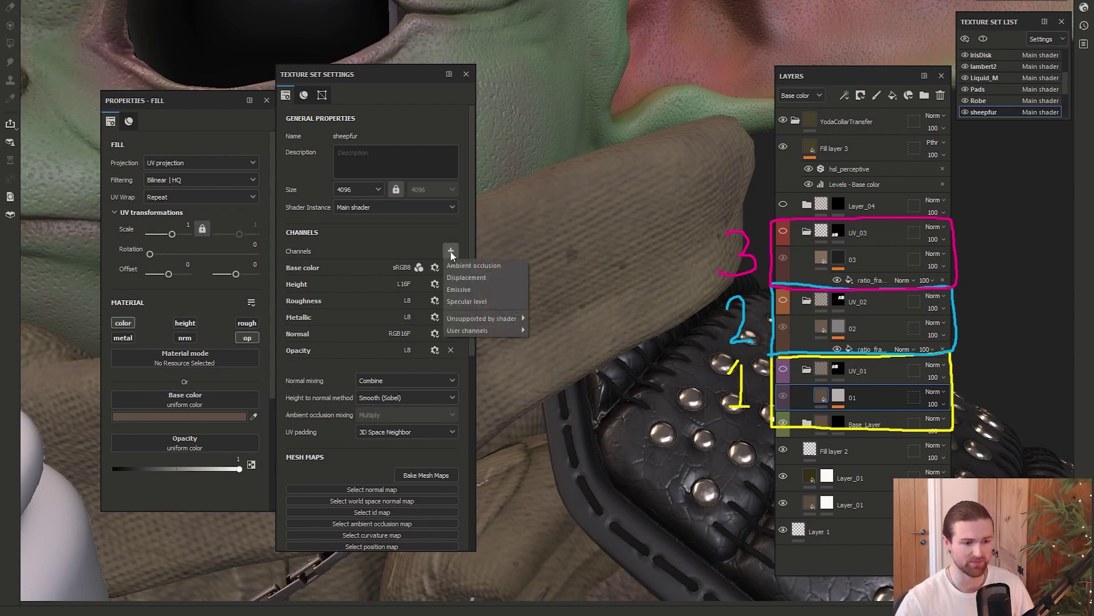
mouse_move(463, 332)
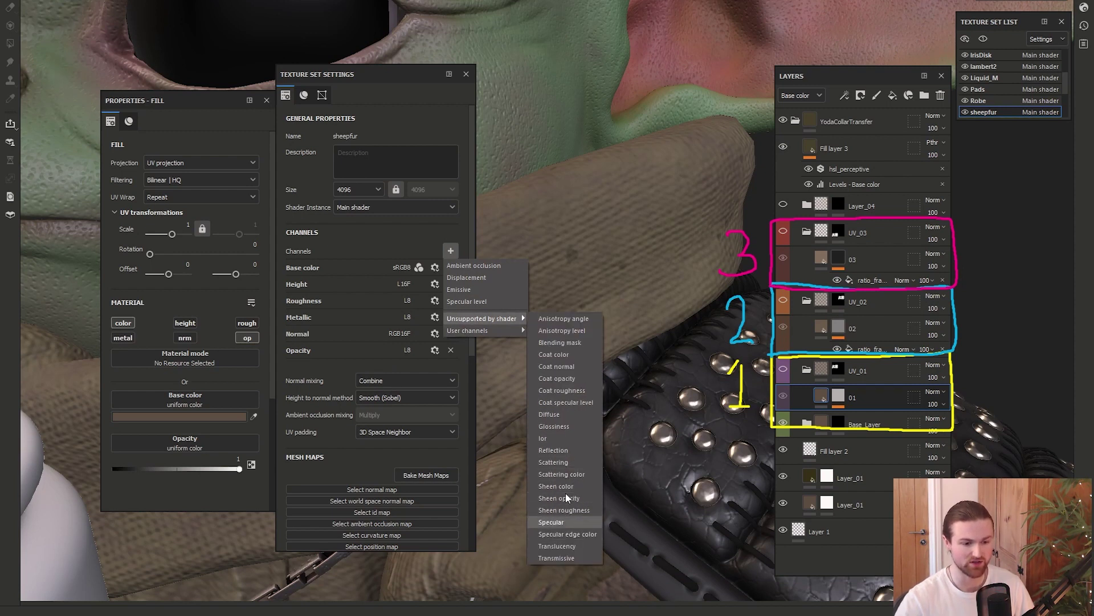
left_click(407, 361)
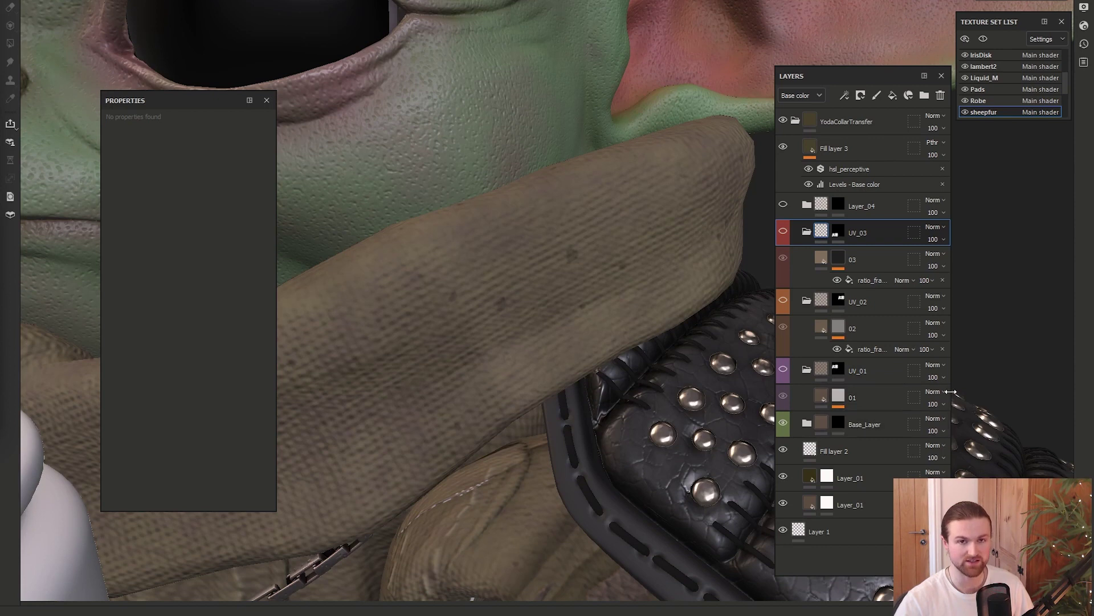
Add a folder named 01 above UV_03 and give it a black mask.
left_click(924, 96)
double_click(846, 233)
type("01")
key("Return")
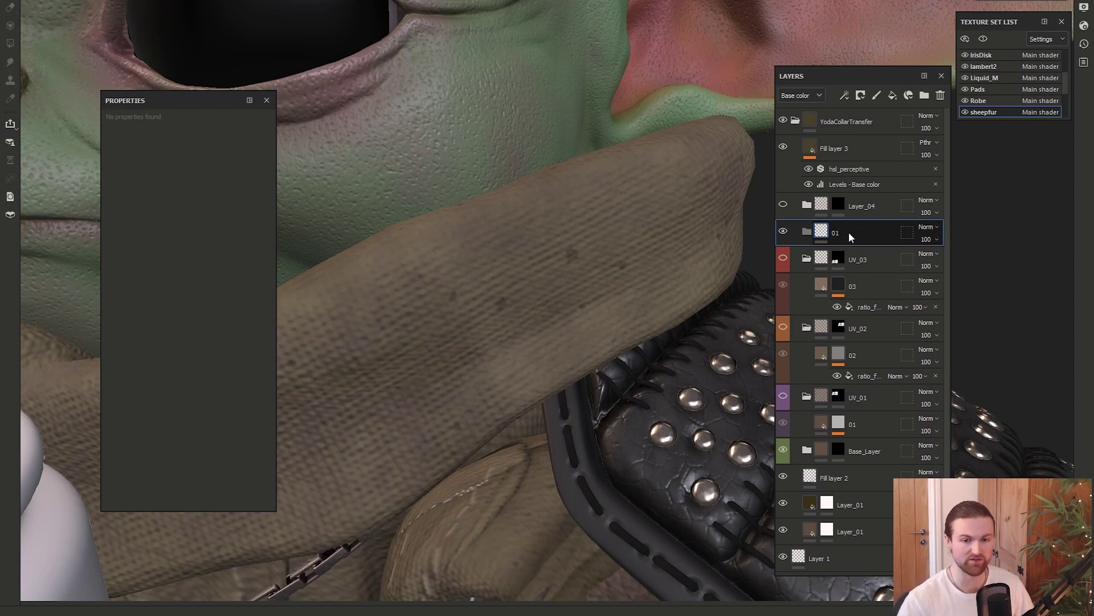
right_click(847, 231)
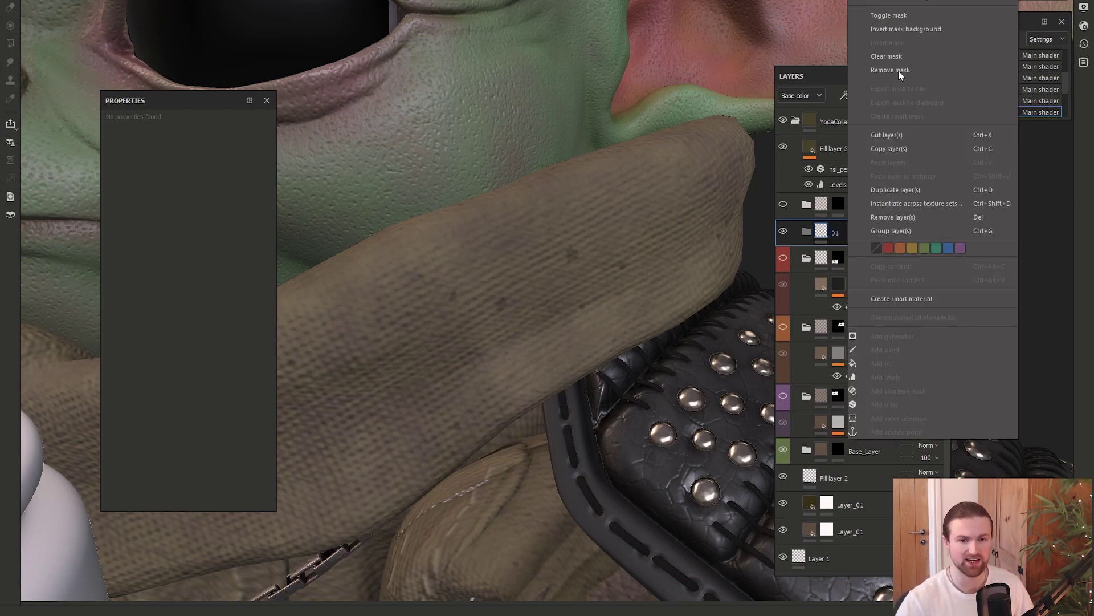
left_click(891, 2)
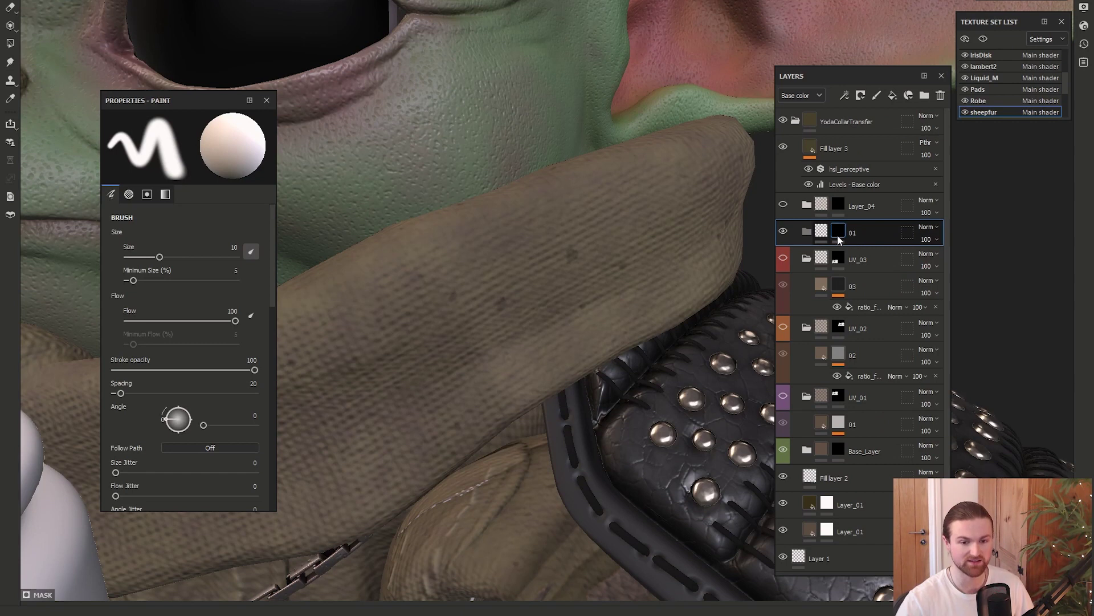
mouse_move(837, 236)
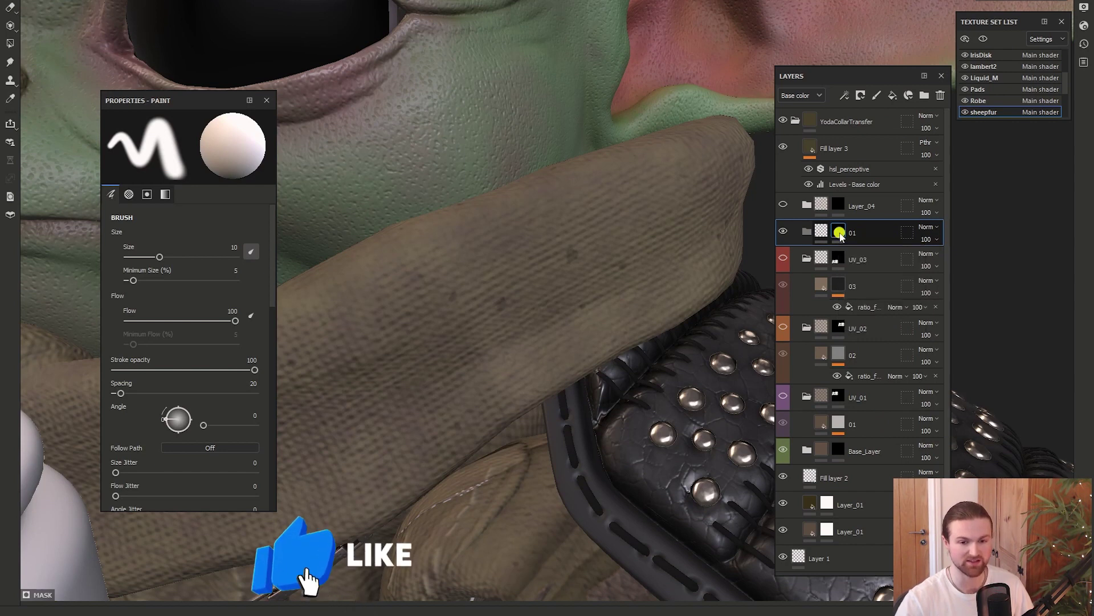
Reveal only the UV shells in the upper-left quadrant on folder 01's mask, using Polygon Fill in UV chunk mode with color 1.
key("F3")
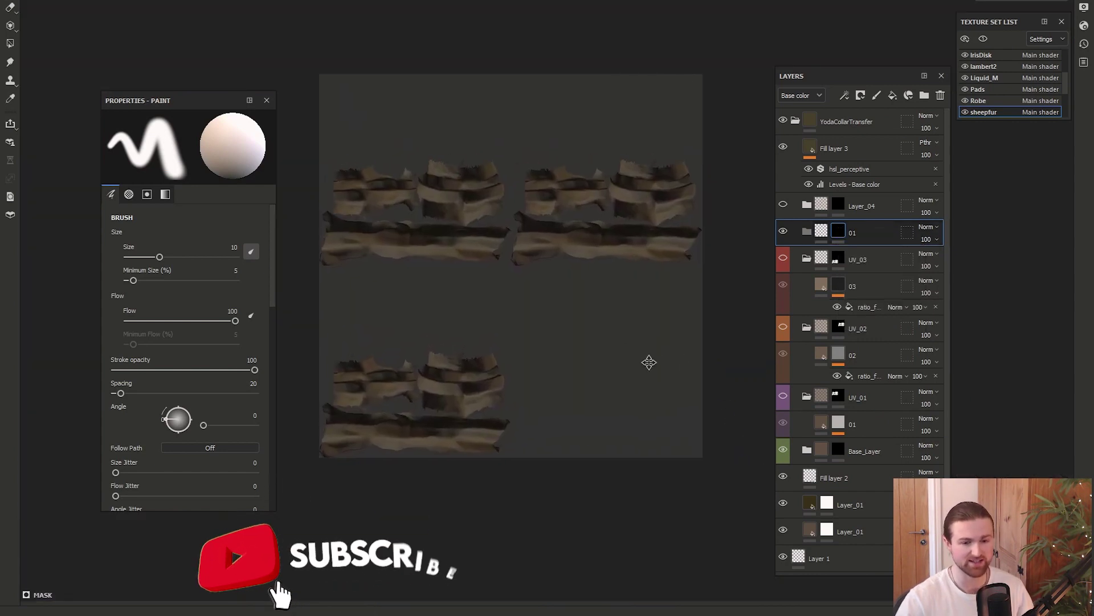
middle_click_drag(657, 366, 658, 385, "alt")
right_click_drag(630, 349, 631, 341, "alt")
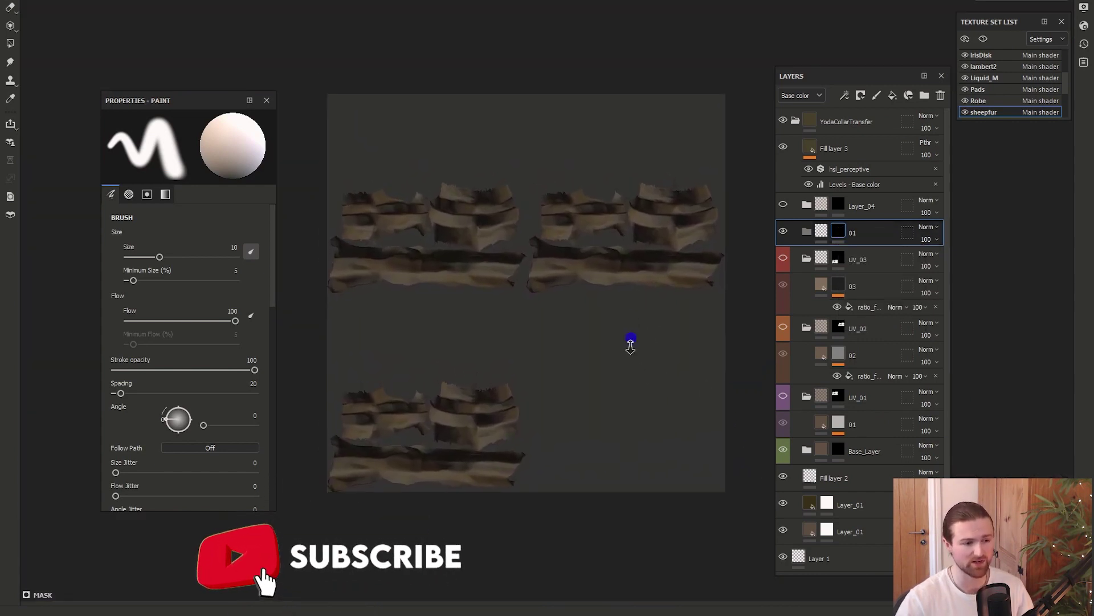
left_click(10, 26)
left_click(10, 44)
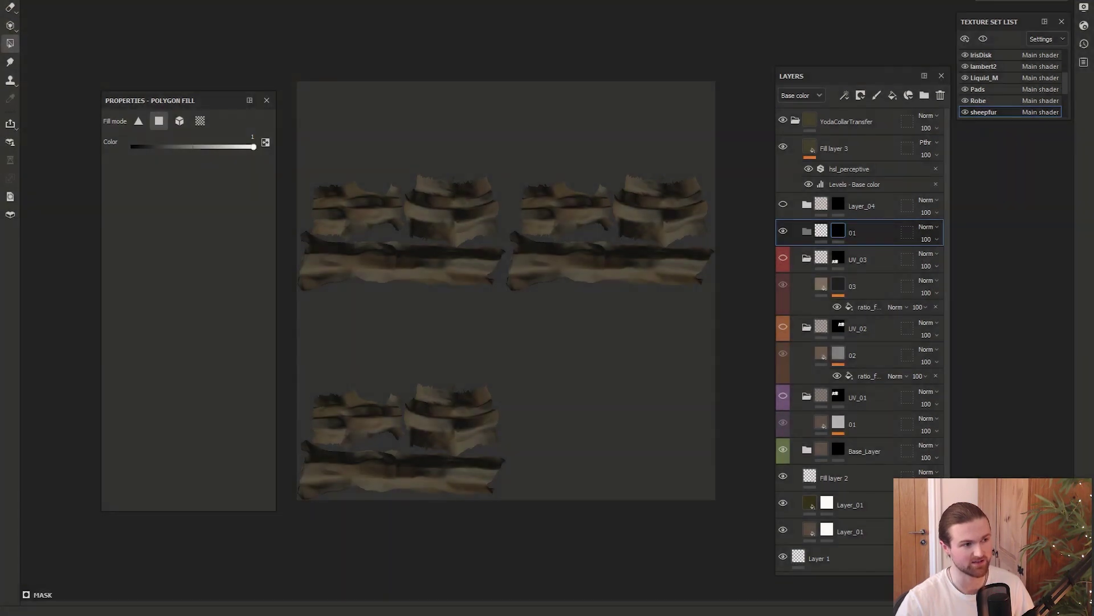
left_click(200, 121)
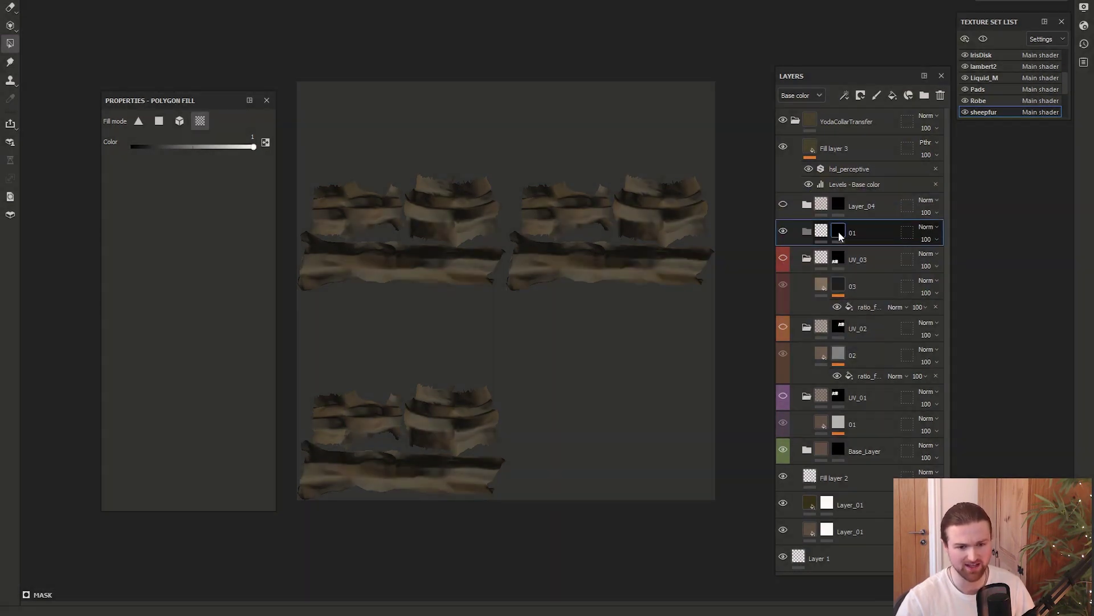
left_click(839, 232)
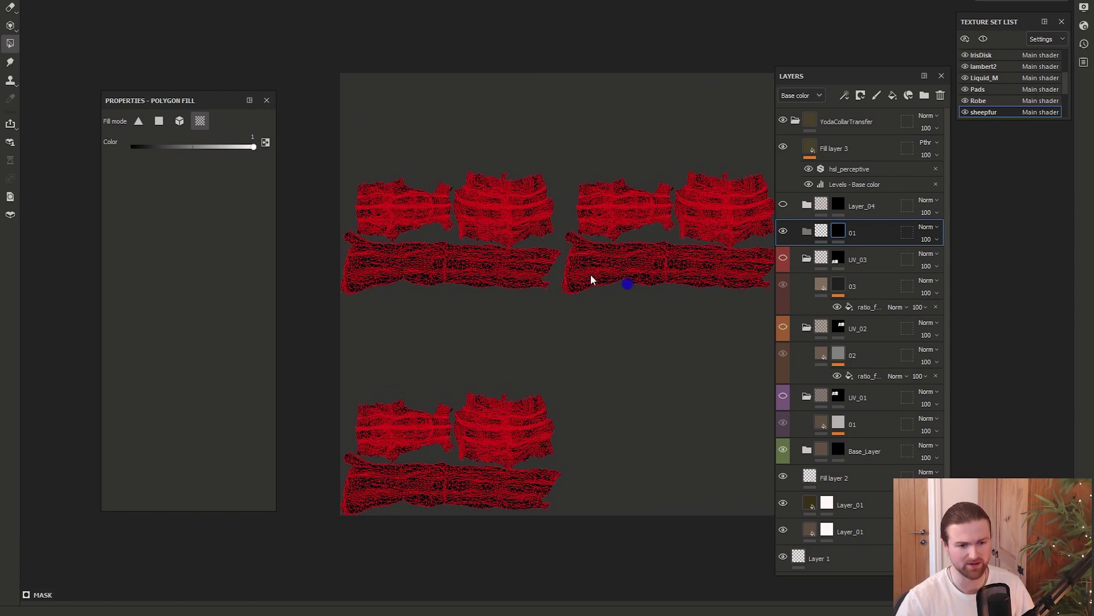
left_click_drag(321, 130, 540, 297)
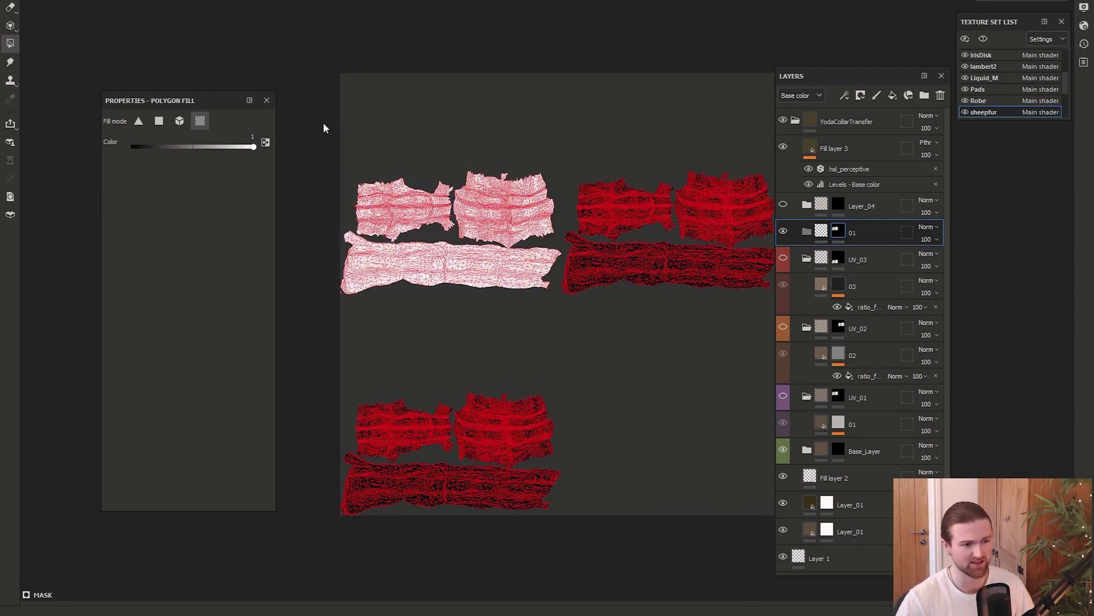
key("1")
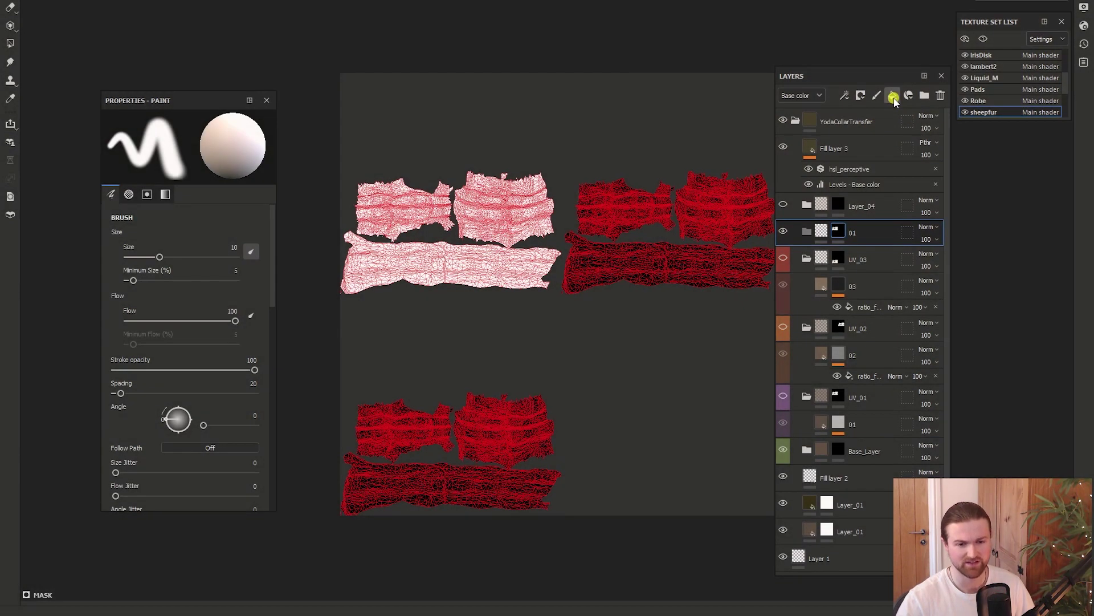
Add a fill layer inside folder 01 and name it 01.
left_click(893, 96)
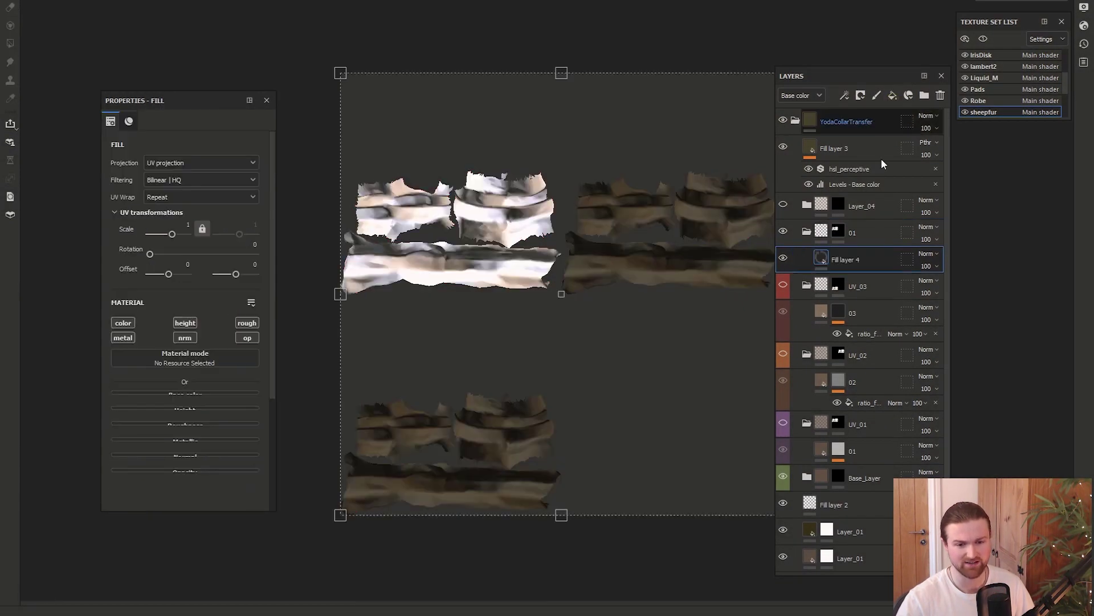
mouse_move(846, 260)
left_mouse_down()
mouse_move(858, 228)
mouse_move(845, 254)
mouse_move(830, 226)
mouse_move(851, 260)
left_mouse_up()
double_click(850, 260)
type("01")
key("Return")
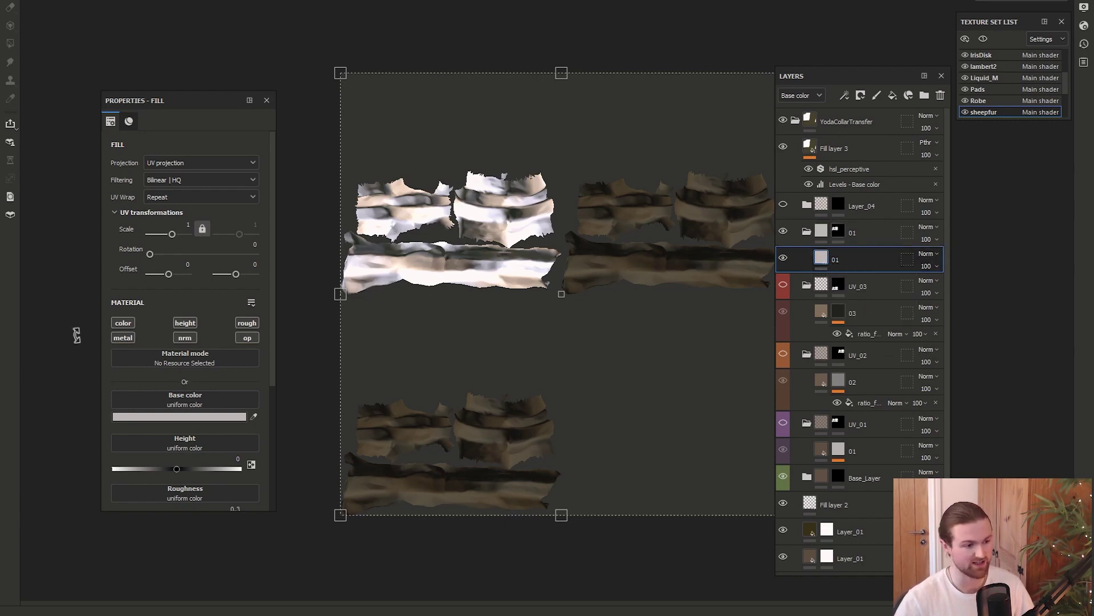
Limit the new fill layer 01 to the color and opacity channels.
left_click(128, 324, "alt")
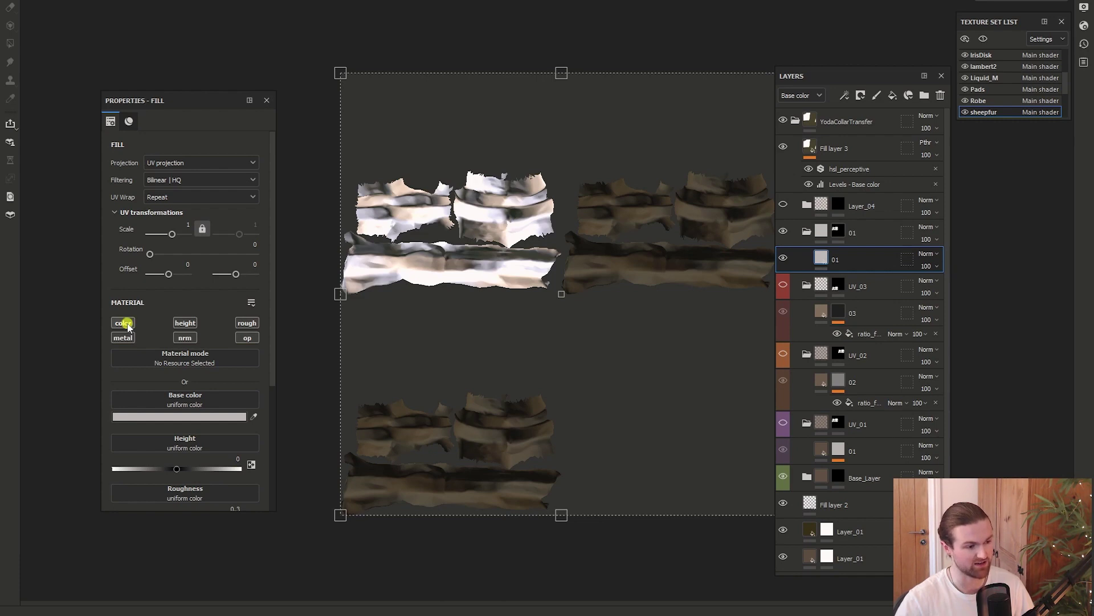
left_click(244, 340)
key("ctrl")
key("ctrl")
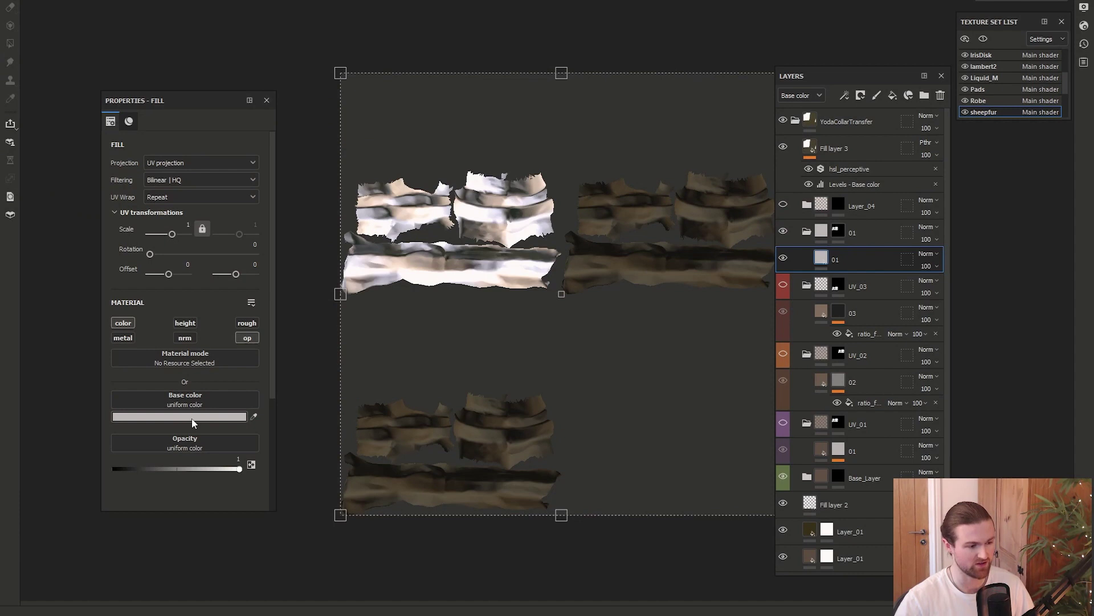
Set the fill layer's base color to dark gray 404040.
left_click(193, 422)
left_click_drag(240, 387, 351, 206)
left_click(346, 442)
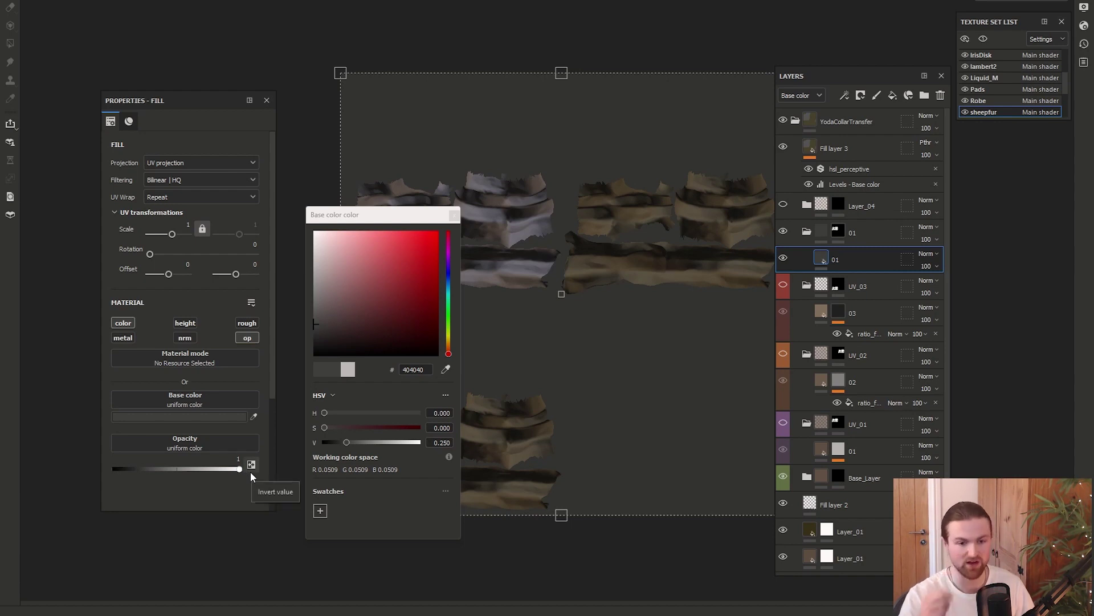
Add a black mask to the new fill layer 01, add a fill effect to it, and display the mask in the viewport.
right_click(855, 264)
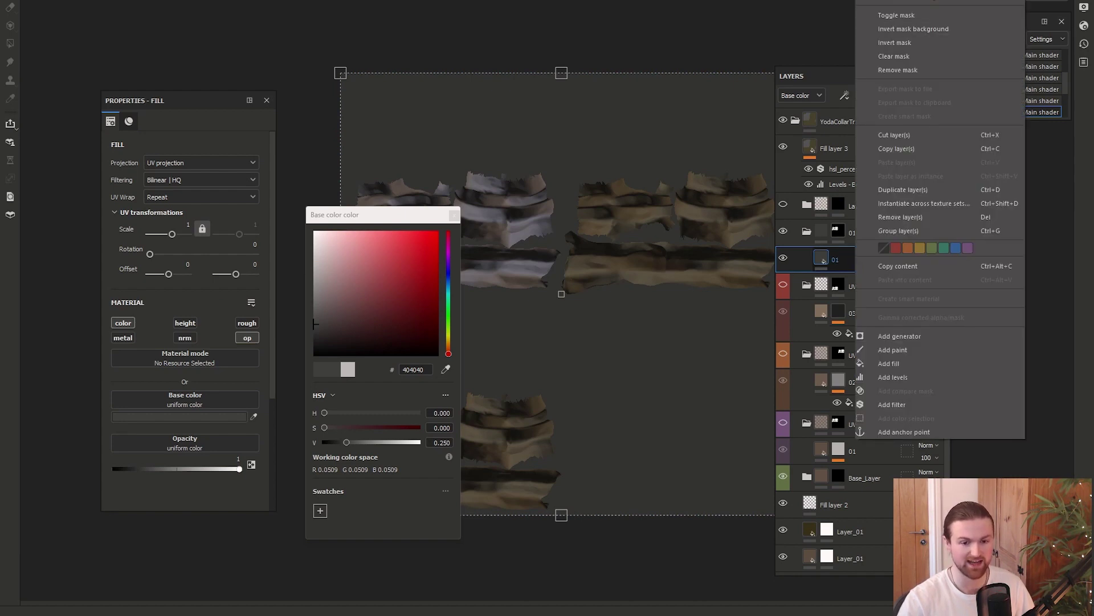
left_click(895, 2)
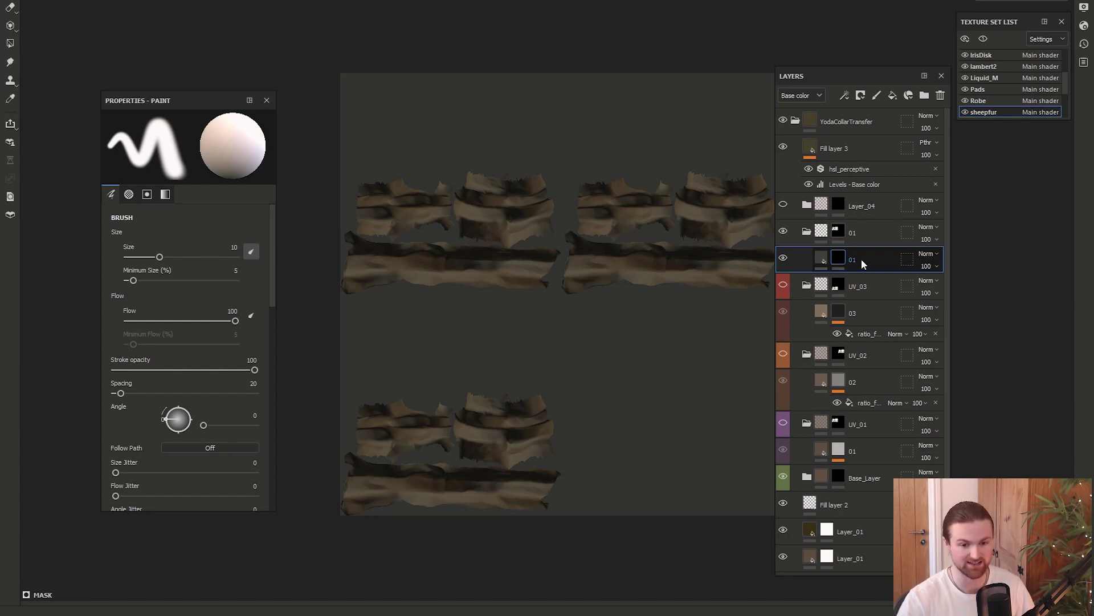
key("ctrl")
key("ctrl")
right_click(839, 258)
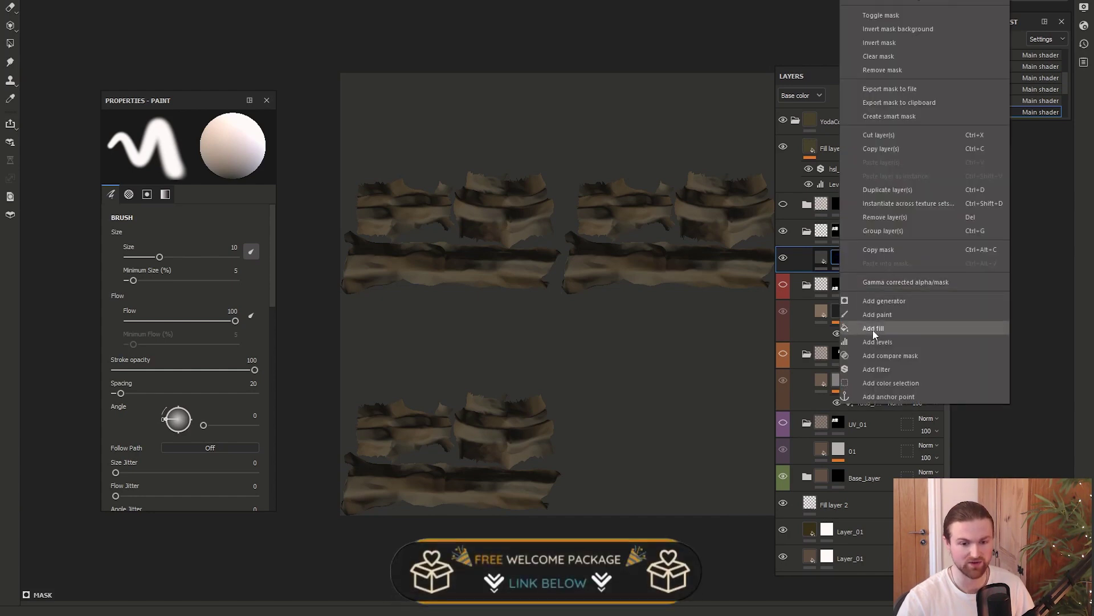
left_click(874, 330)
left_click(846, 268)
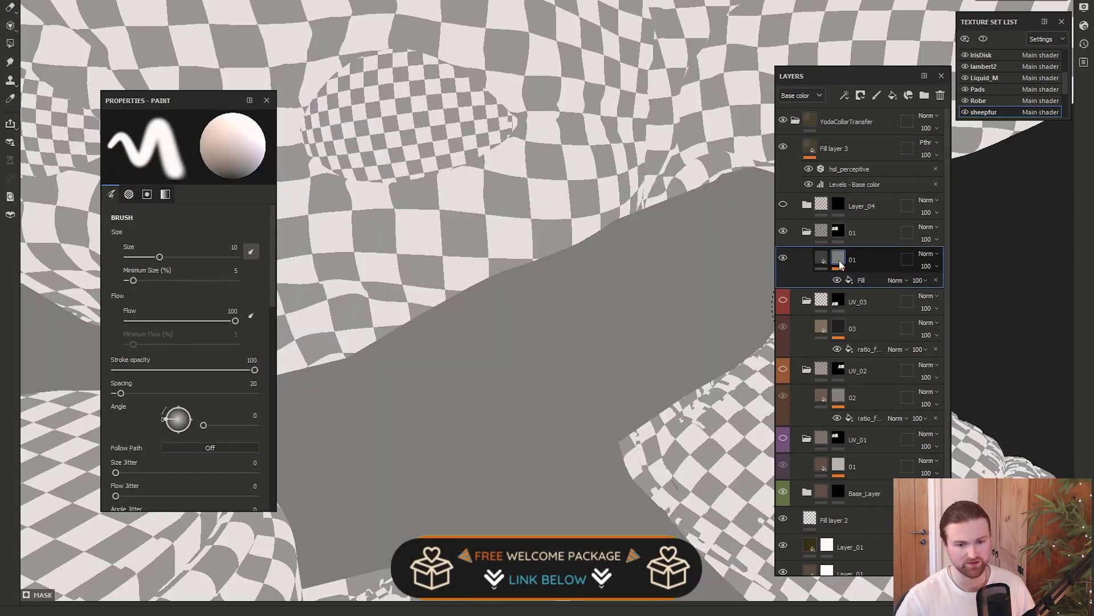
Assign the Fractal Sum 3 texture to the fill effect on layer 01's mask, searching the assets for "frac".
left_click(860, 281)
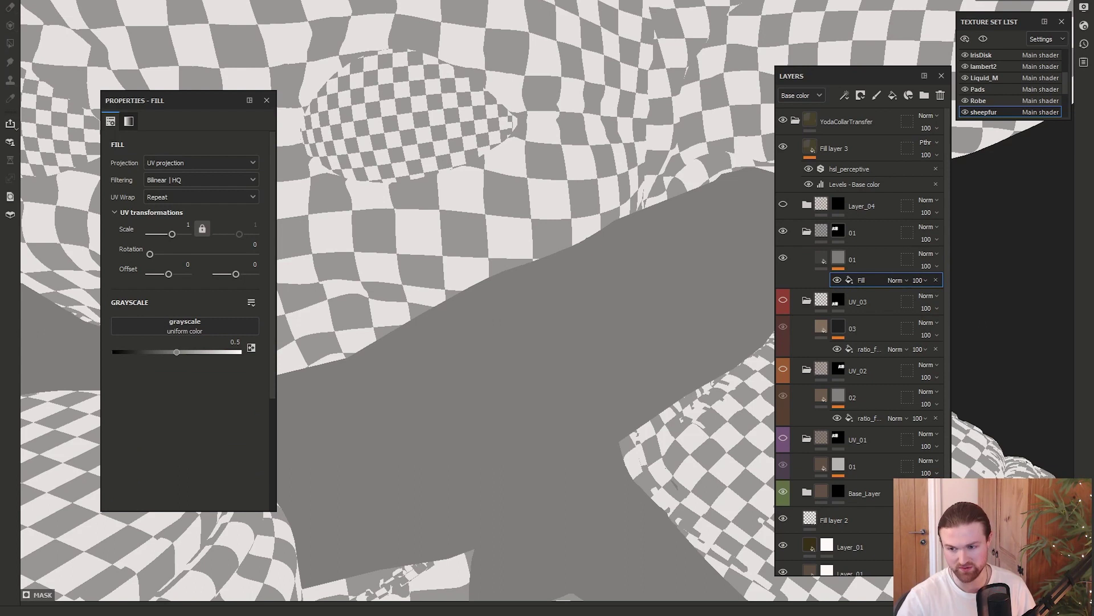
left_click_drag(1093, 219, 585, 199)
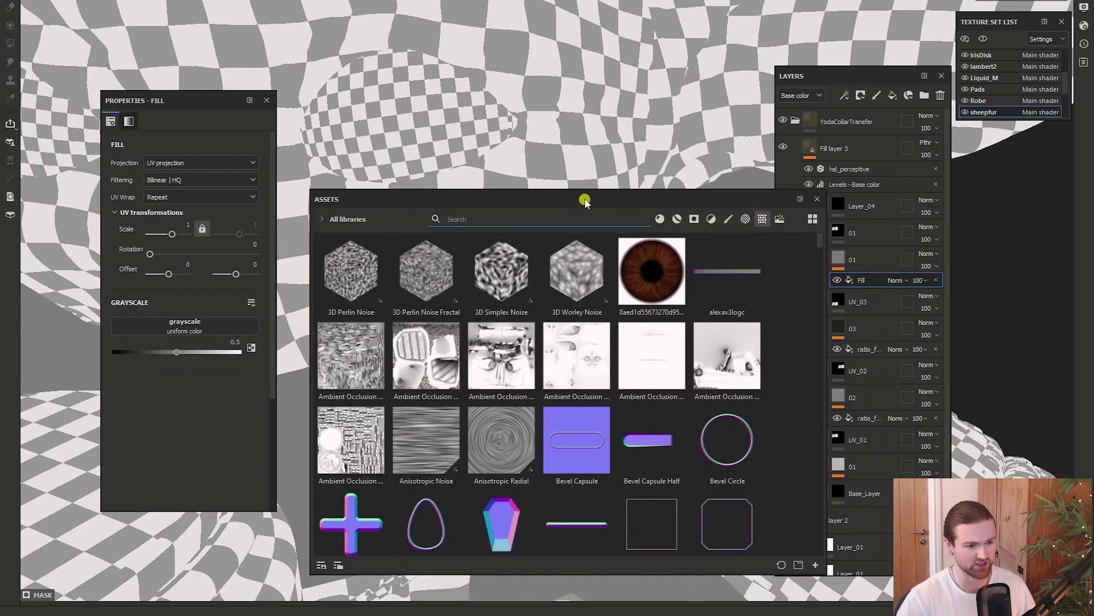
left_click(481, 219)
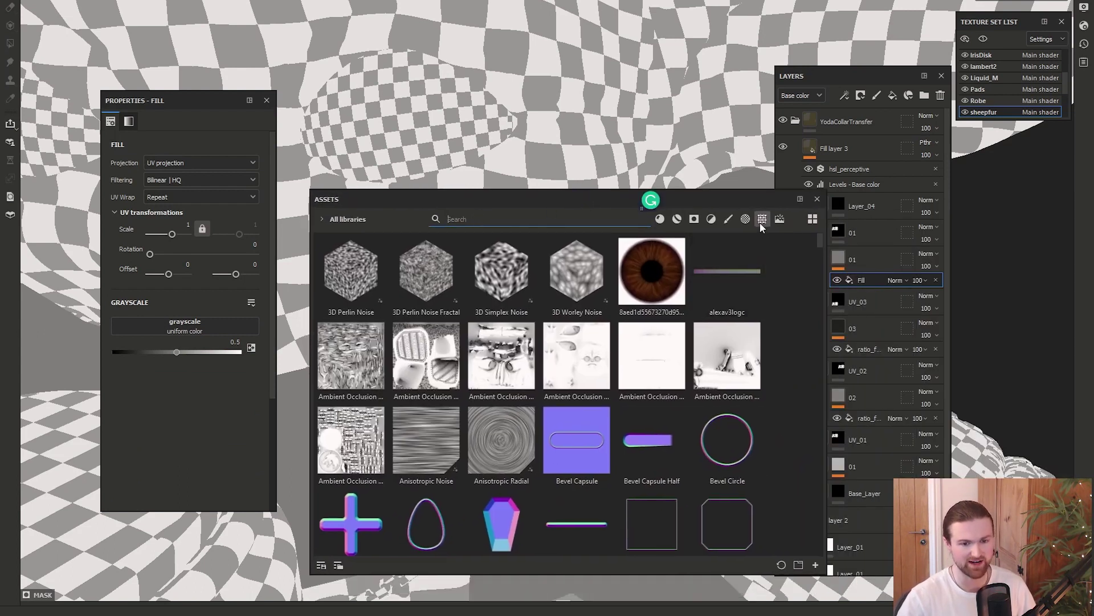
left_click(755, 196)
left_click(498, 222)
type("frac")
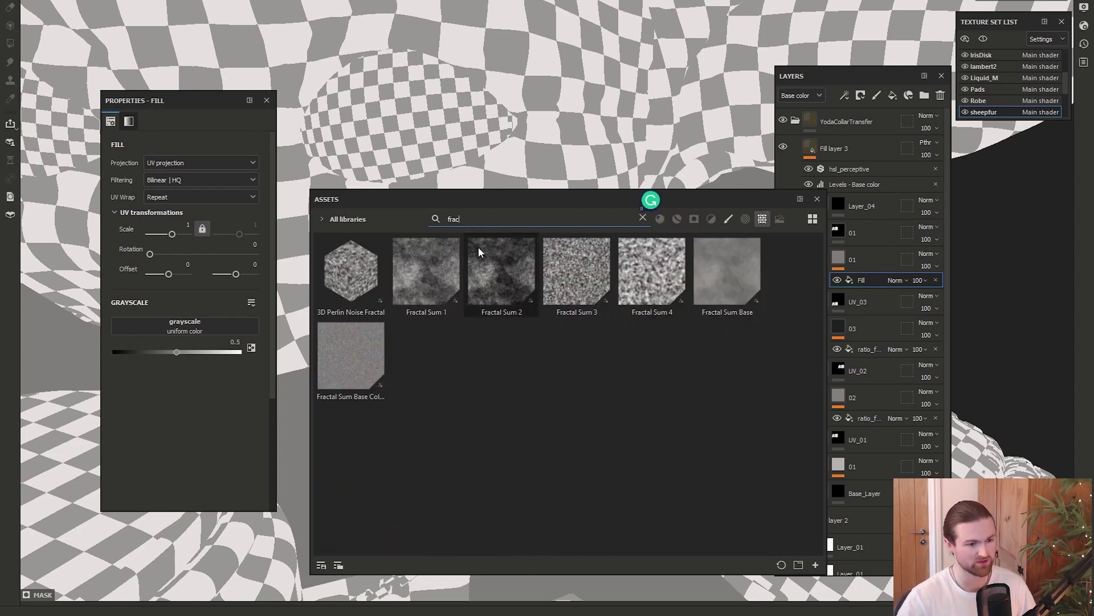
left_click_drag(590, 279, 190, 331)
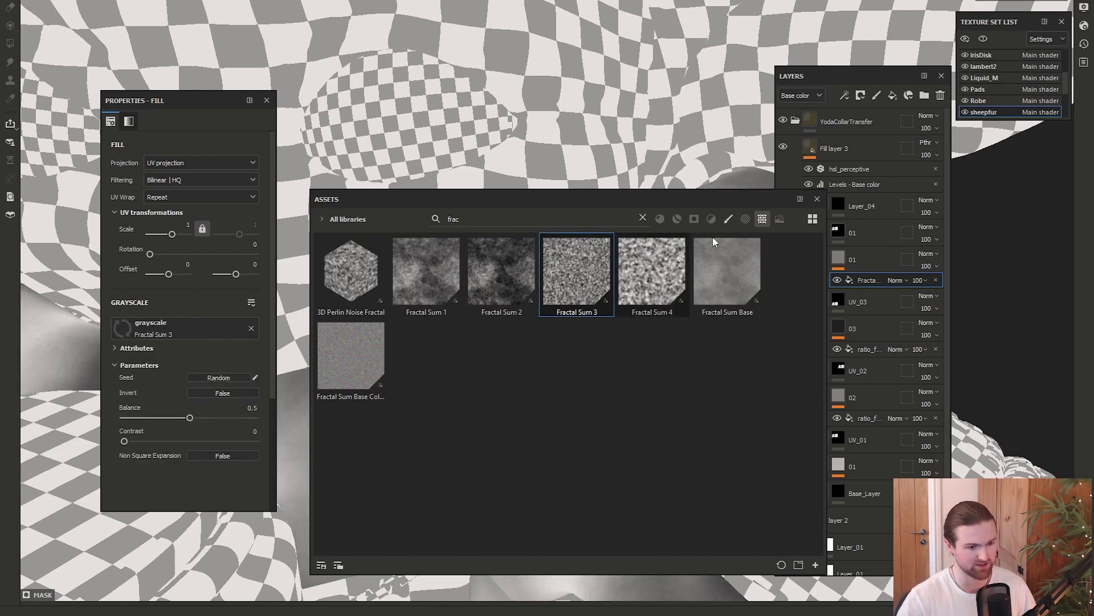
left_click(818, 199)
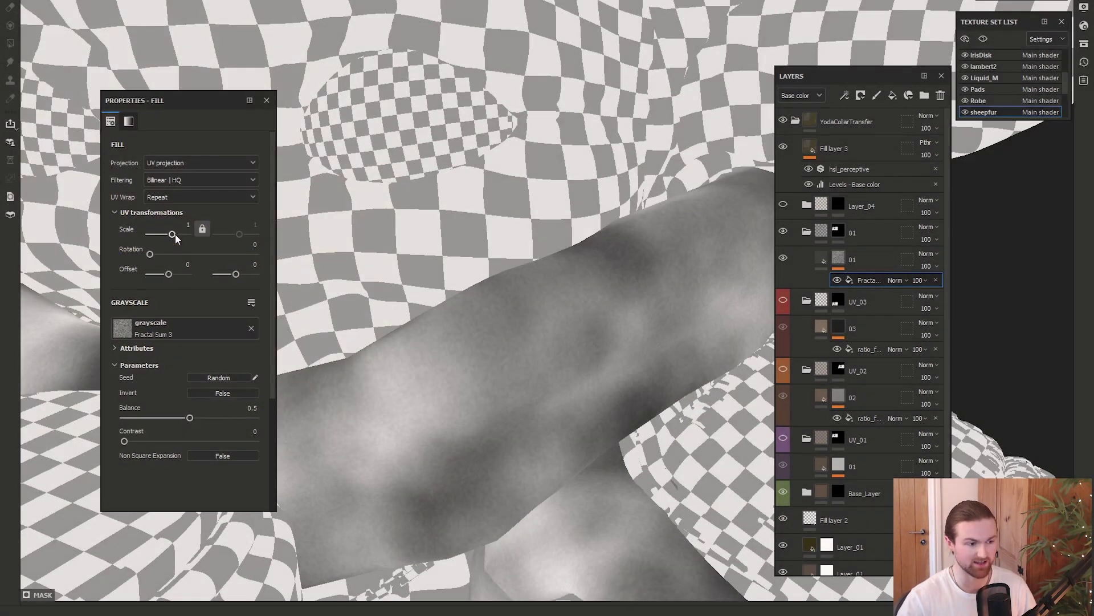
Set the mask fill's UV scale to 20.77 and the Fractal Sum 3 balance to 0.53.
left_click(174, 235)
left_click_drag(174, 234, 179, 239)
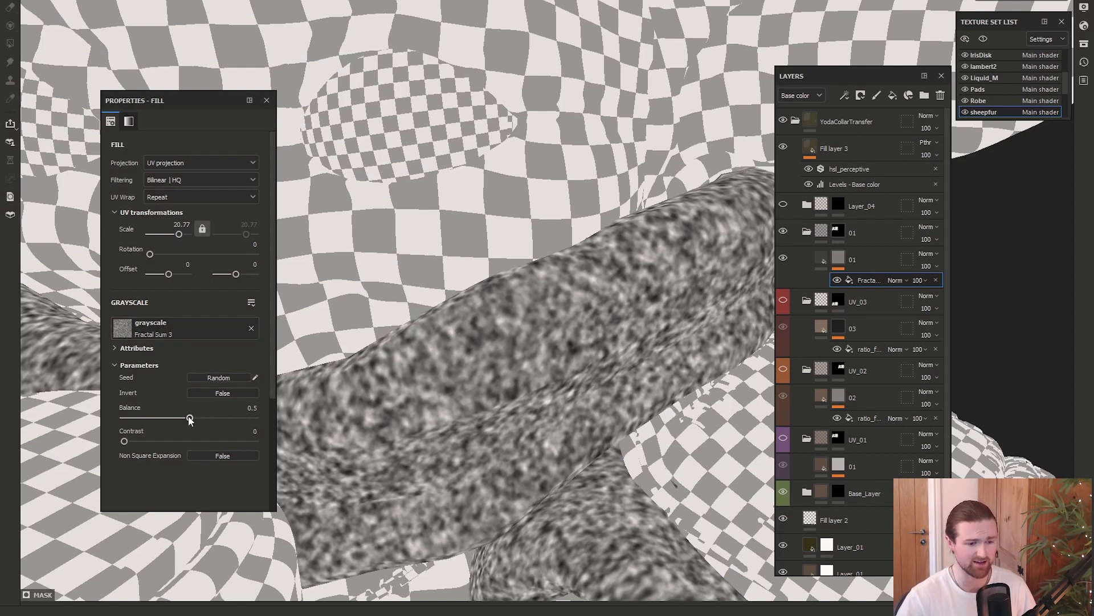
mouse_move(190, 419)
left_mouse_down()
mouse_move(215, 422)
mouse_move(183, 420)
mouse_move(193, 420)
left_mouse_up()
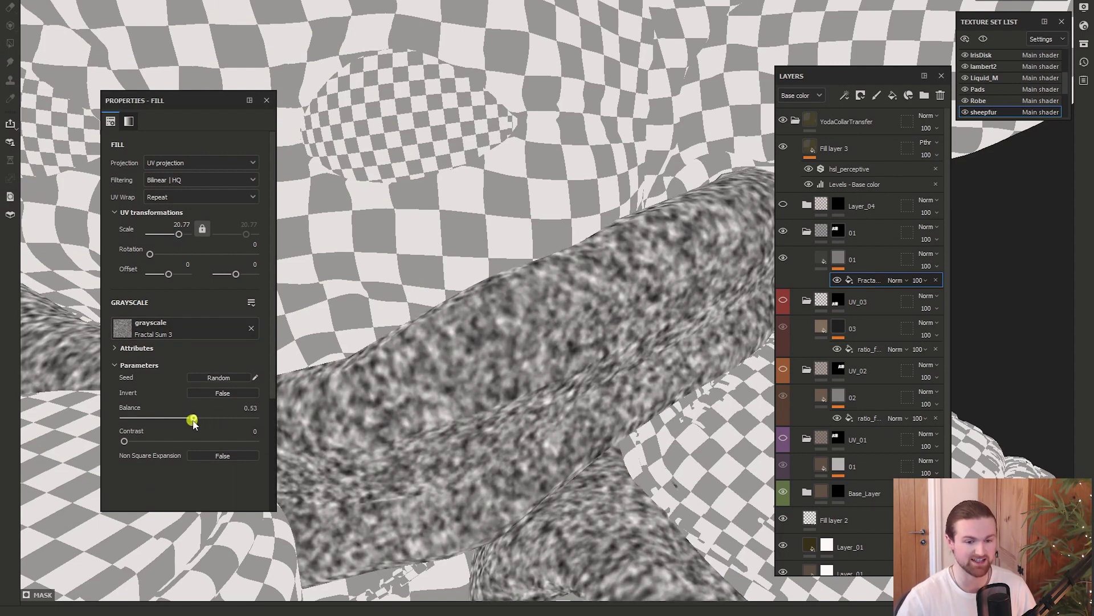
Show the textured collar instead of the mask and raise the mask fill's balance to 0.77.
left_click(822, 258)
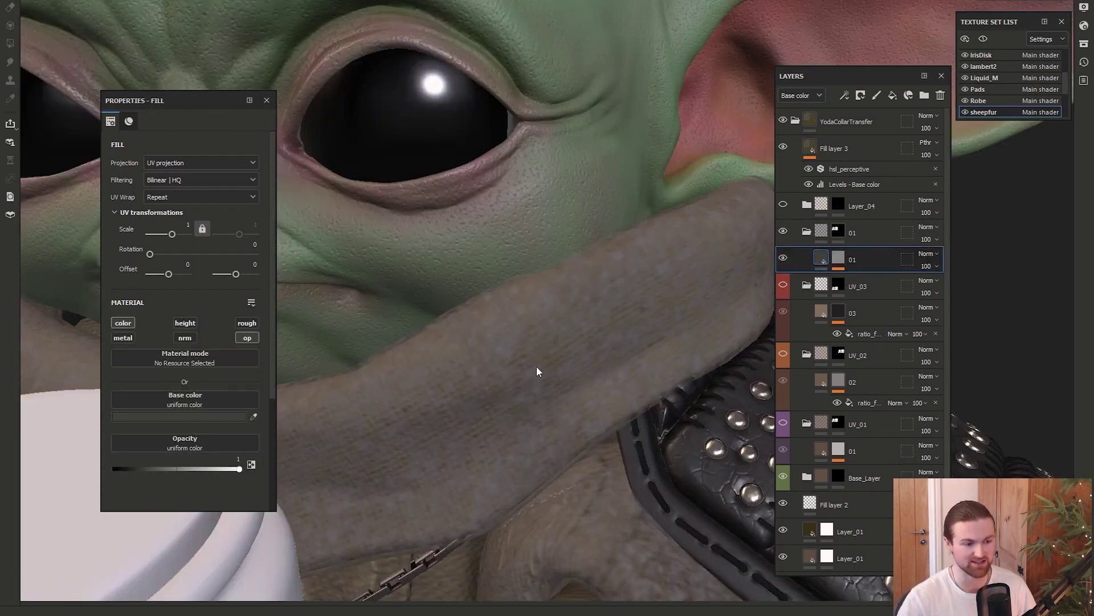
left_click(839, 258)
left_click(860, 281)
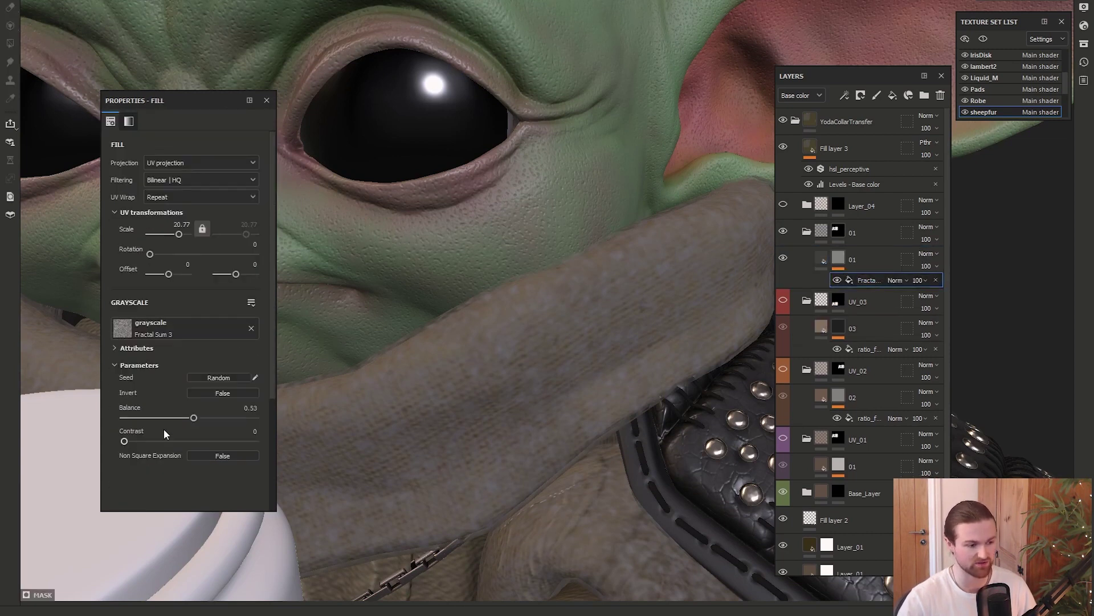
mouse_move(188, 420)
left_mouse_down()
mouse_move(160, 422)
mouse_move(246, 424)
mouse_move(226, 428)
left_mouse_up()
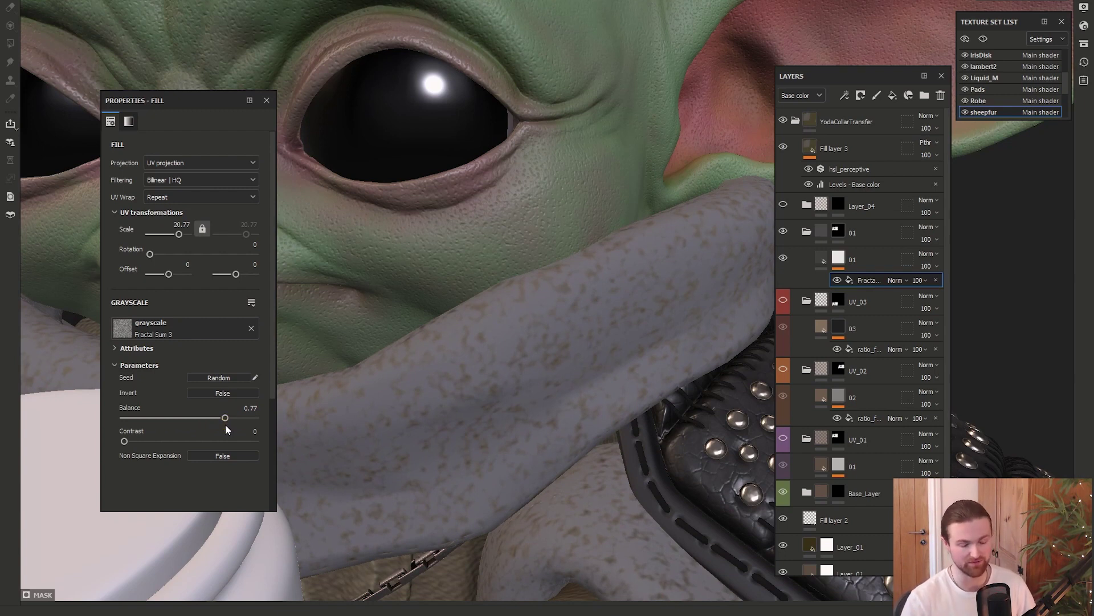
Set the base color of fill layer 01 to bright red D41818.
left_click(821, 258)
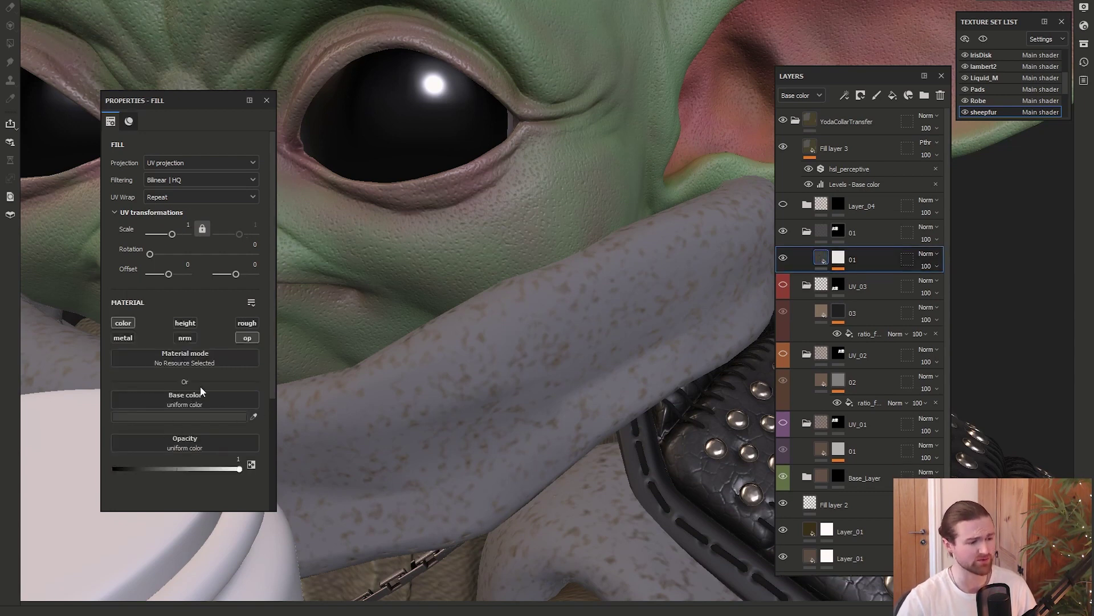
left_click(187, 416)
left_click_drag(293, 348, 308, 314)
Try a balance of 0.3 on layer 01's fractal mask fill, and settle on 0.54.
left_click(838, 259)
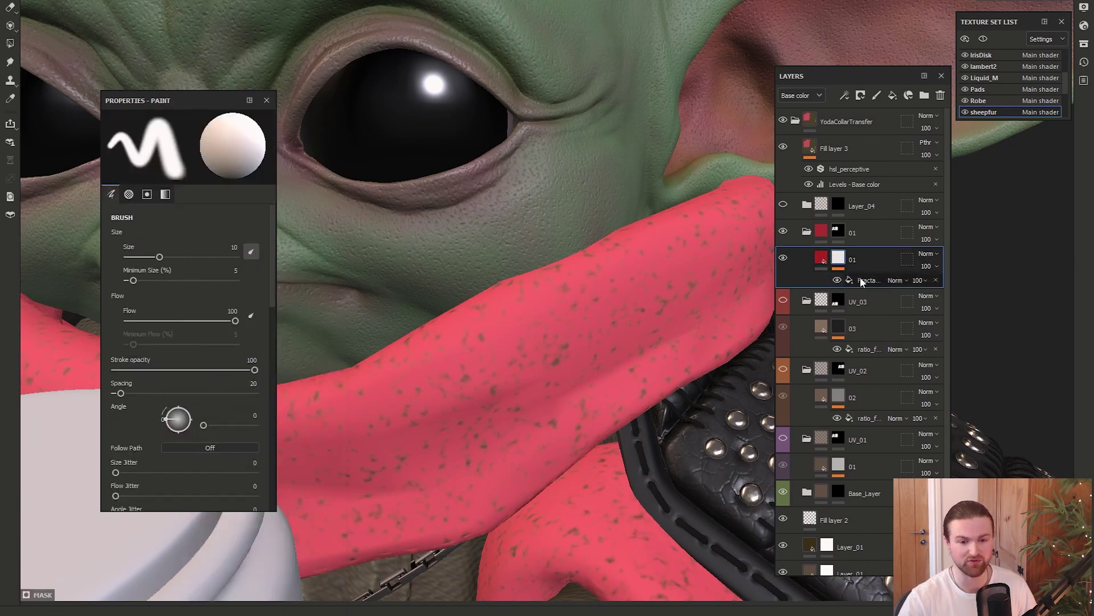
left_click(860, 279)
left_click_drag(193, 418, 163, 421)
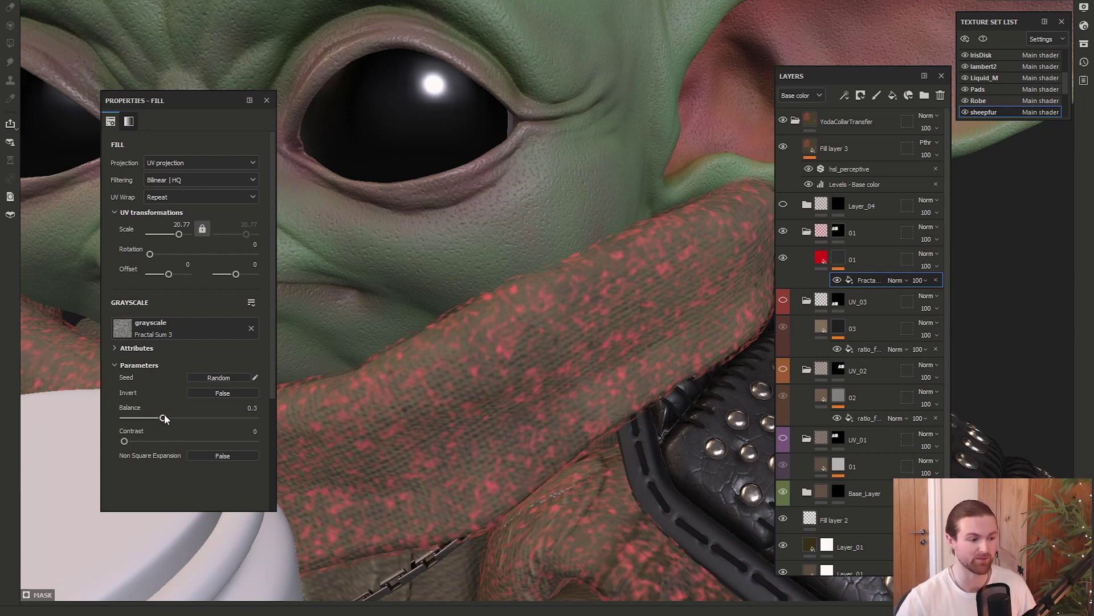
left_click_drag(164, 420, 198, 425)
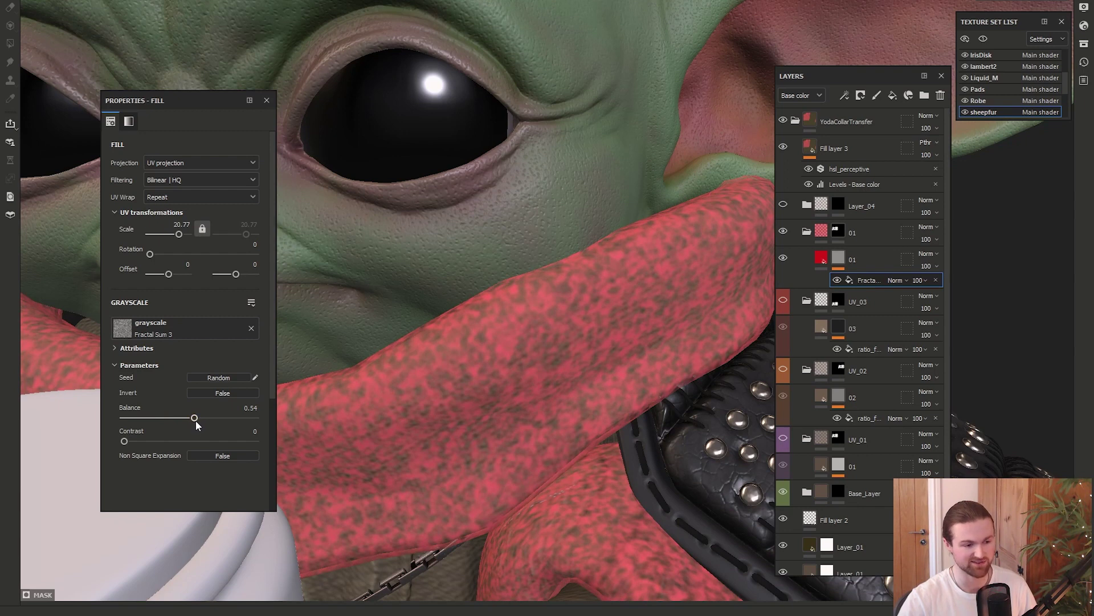
Change the base color of fill layer 01 from red to the dark muted brown 4D4242.
left_click(835, 266)
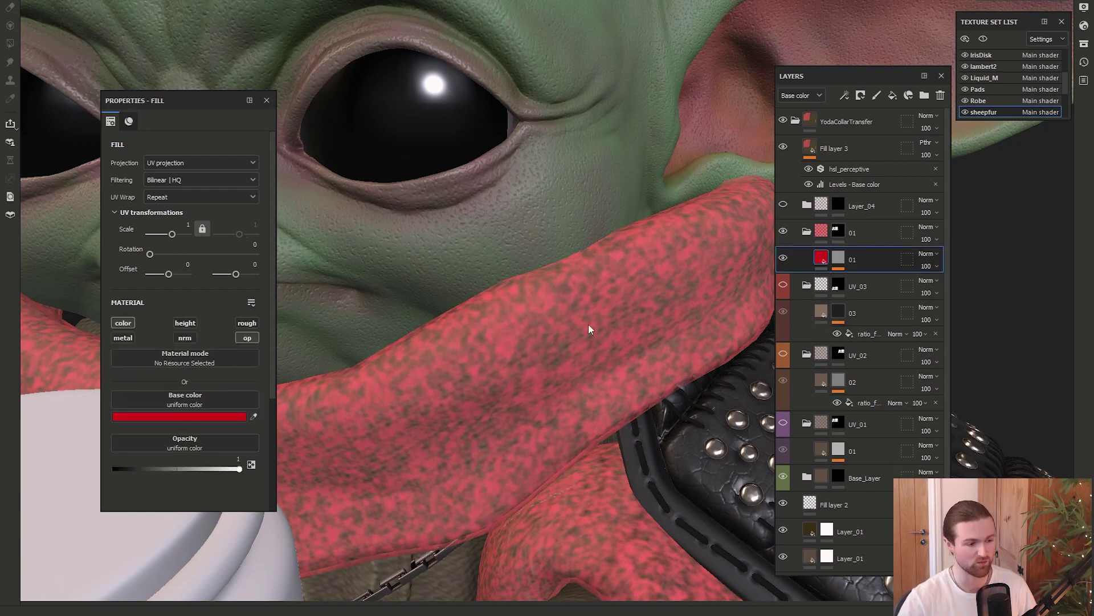
left_click(179, 418)
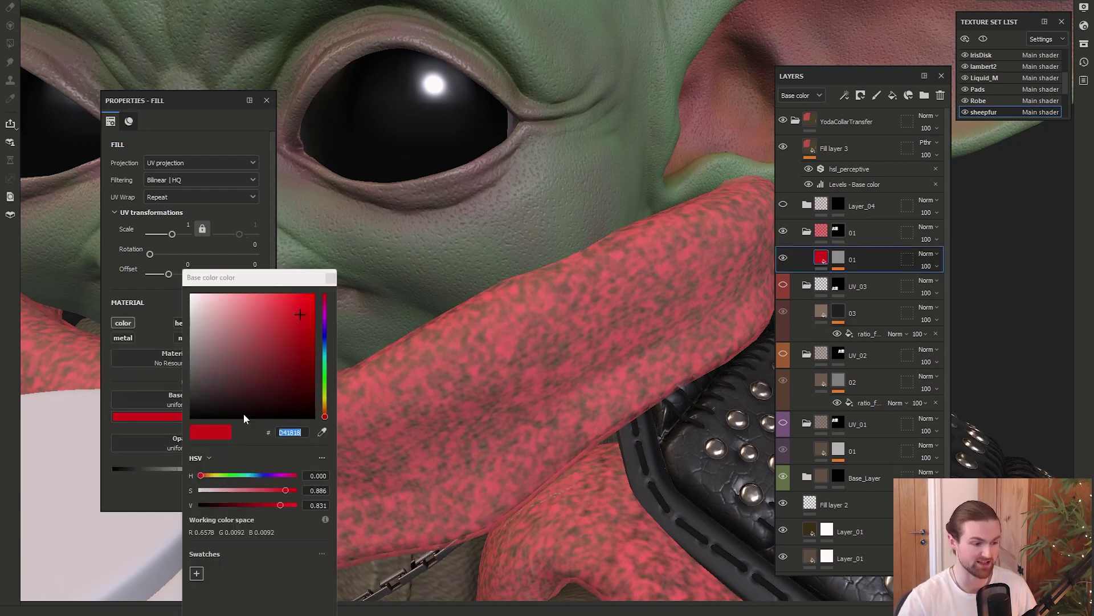
left_click_drag(213, 390, 207, 386)
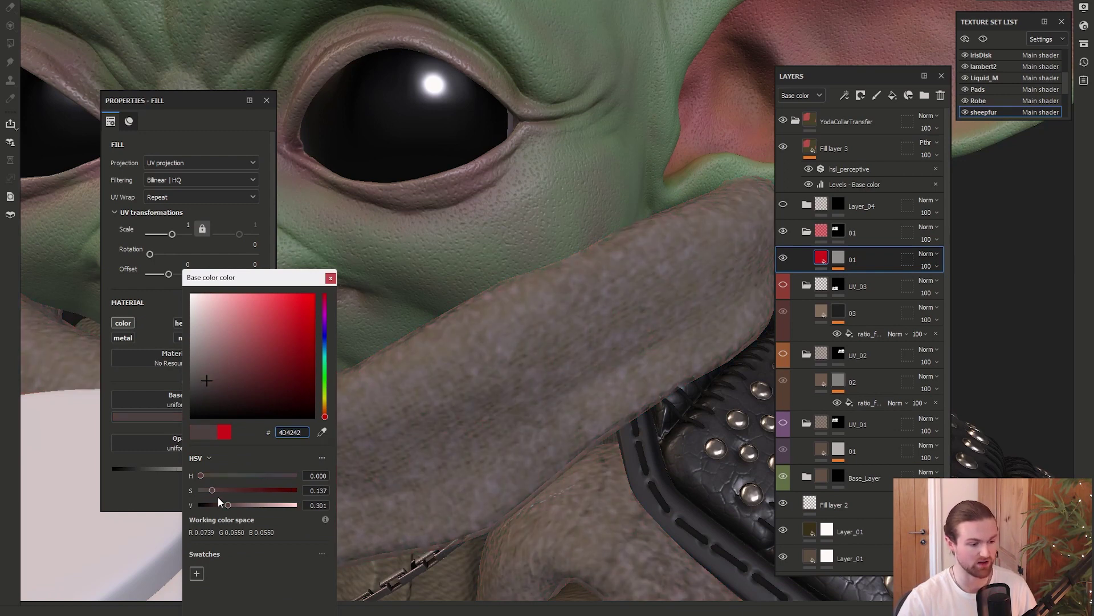
left_click(263, 521)
left_click(331, 278)
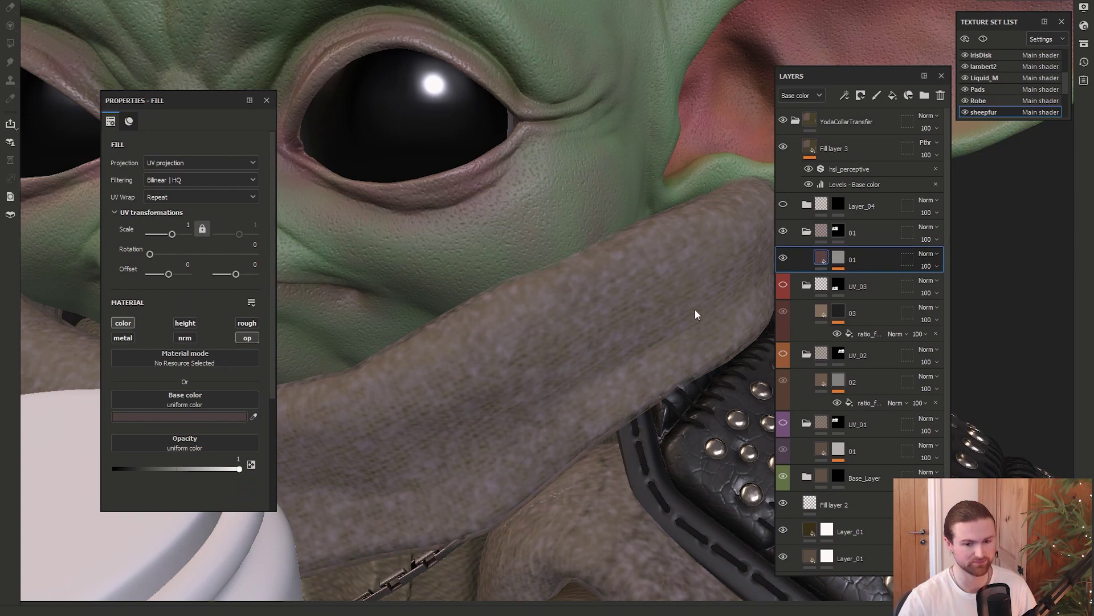
Delete the demo folder 01 together with its fill layer.
left_click(867, 231)
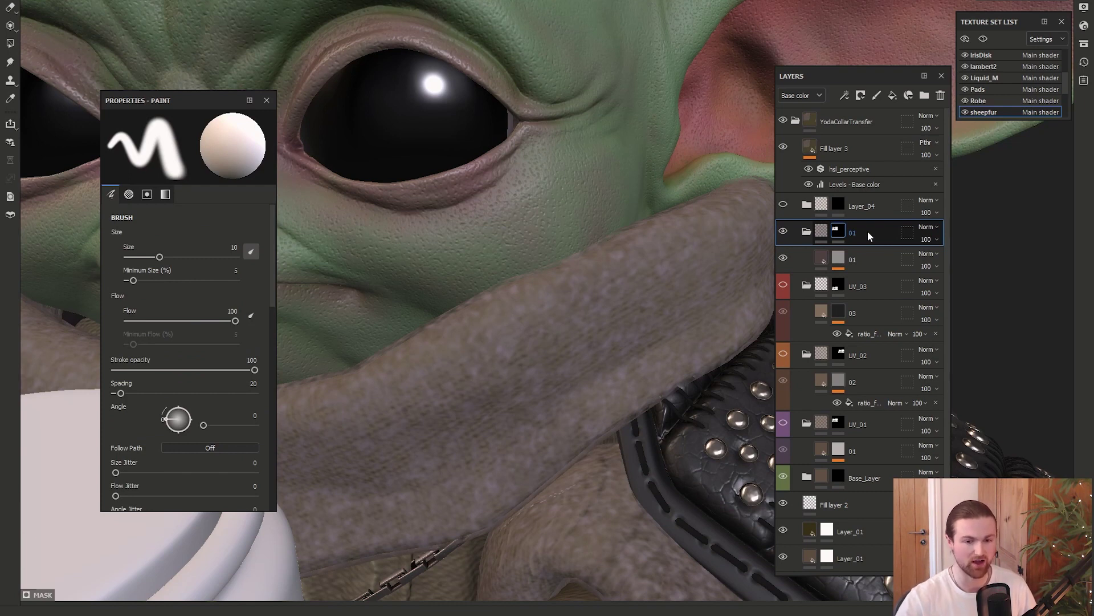
left_click(940, 95)
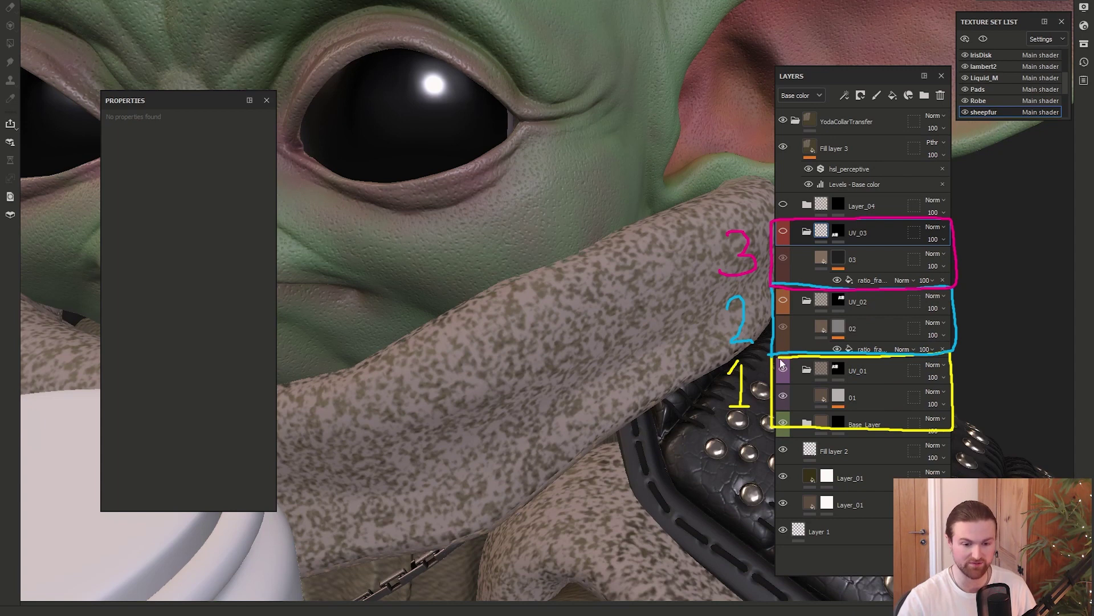
Review the material of fill layer 01 in folder UV_01 and the fractal settings of its mask fill.
left_click(821, 395)
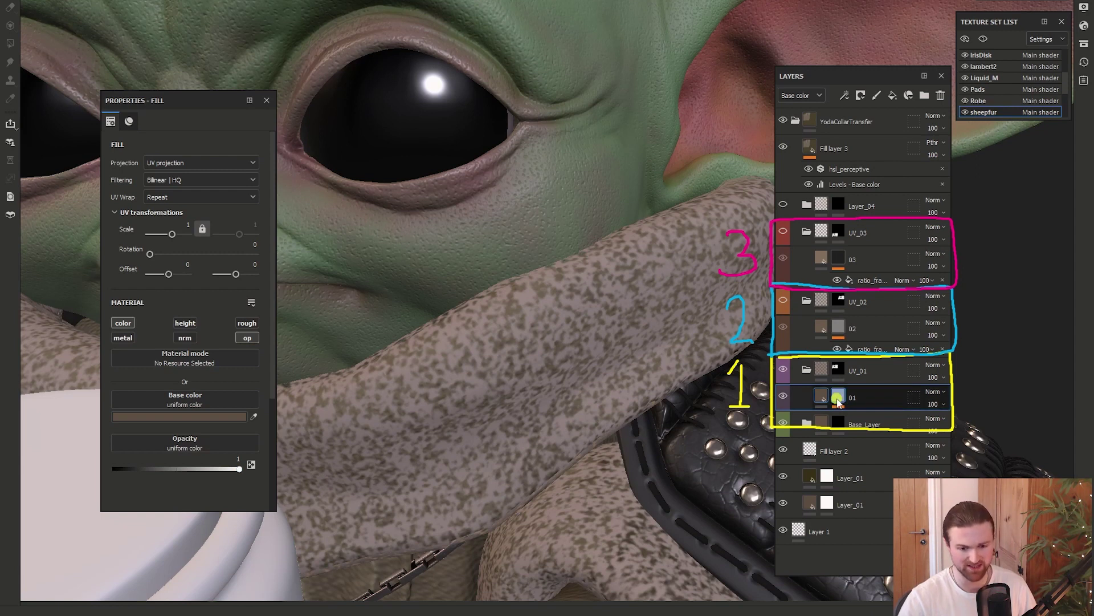
left_click(838, 399)
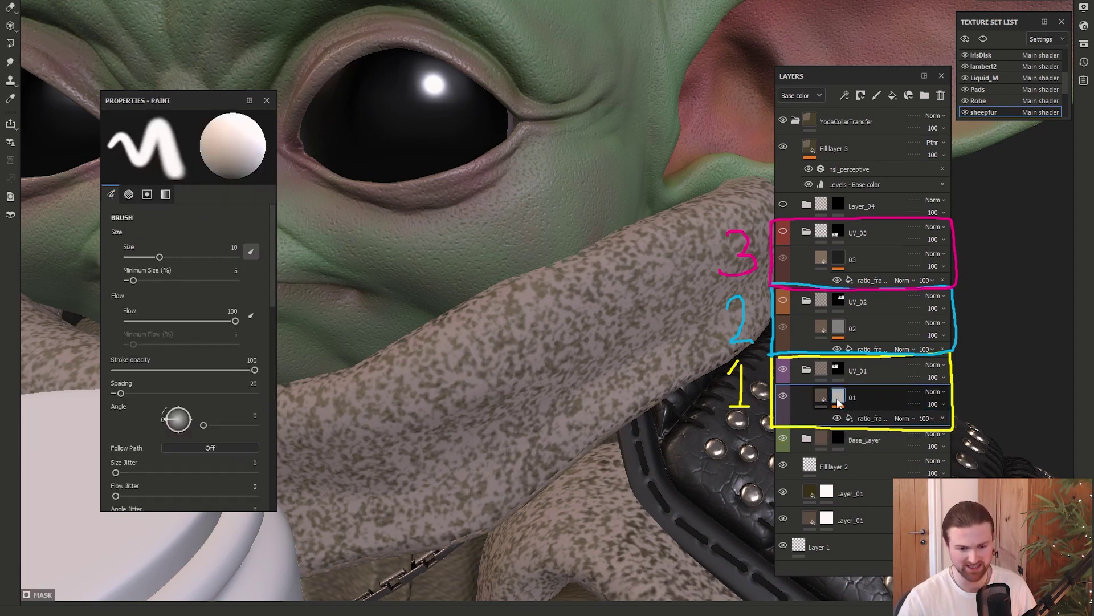
left_click(869, 420)
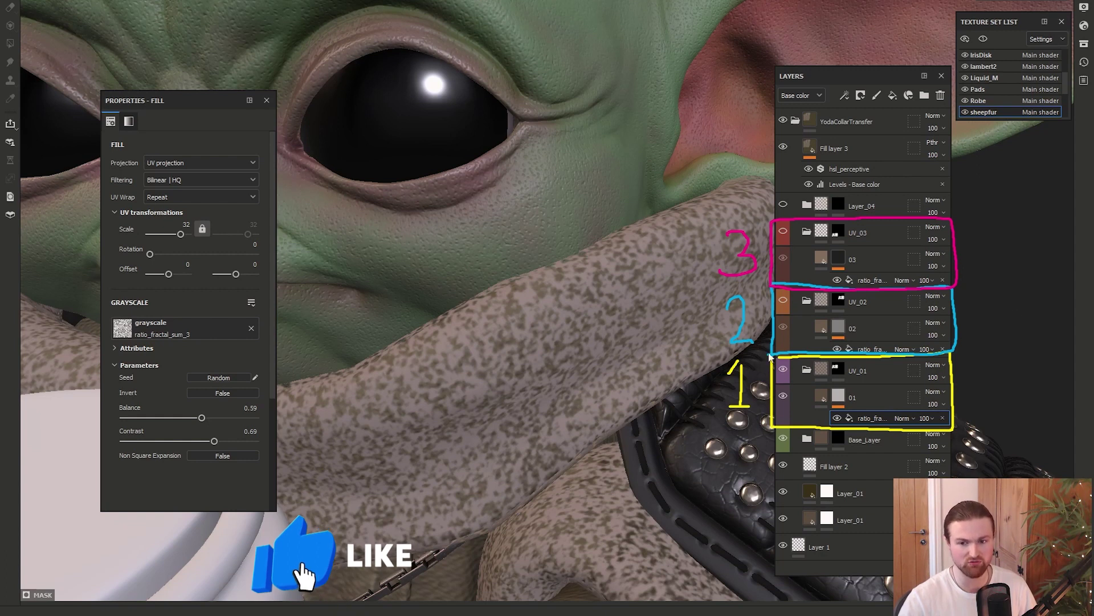
Make folder UV_02 visible and display its mask in the 2D view.
mouse_move(650, 385)
left_mouse_down("alt")
mouse_move(598, 335)
mouse_move(623, 293)
mouse_move(672, 318)
mouse_move(670, 331)
mouse_move(565, 334)
mouse_move(610, 368)
left_mouse_up("alt")
left_click(787, 305)
middle_click_drag(657, 350, 590, 345, "alt")
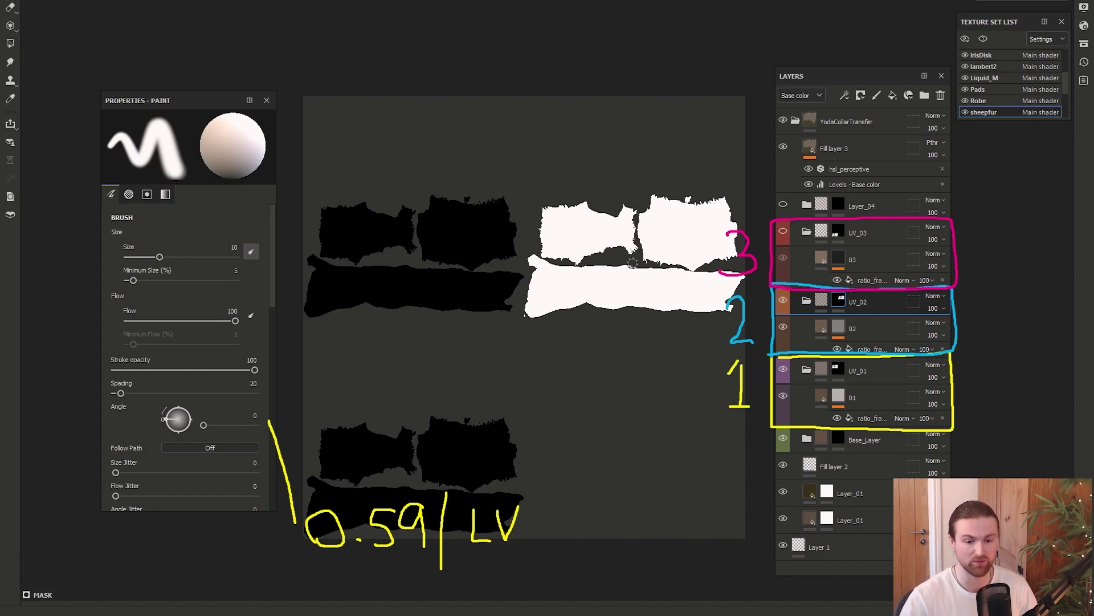
Review fill layer 02's base color in folder UV_02 and the scale, balance and contrast of its fractal mask fill.
left_click(821, 328)
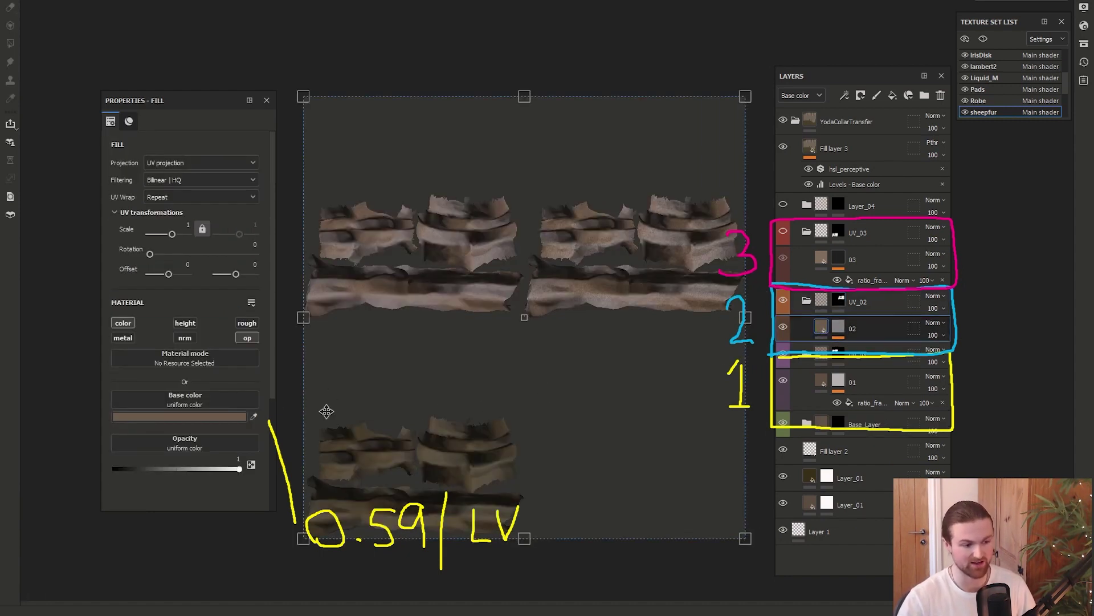
left_click(218, 418)
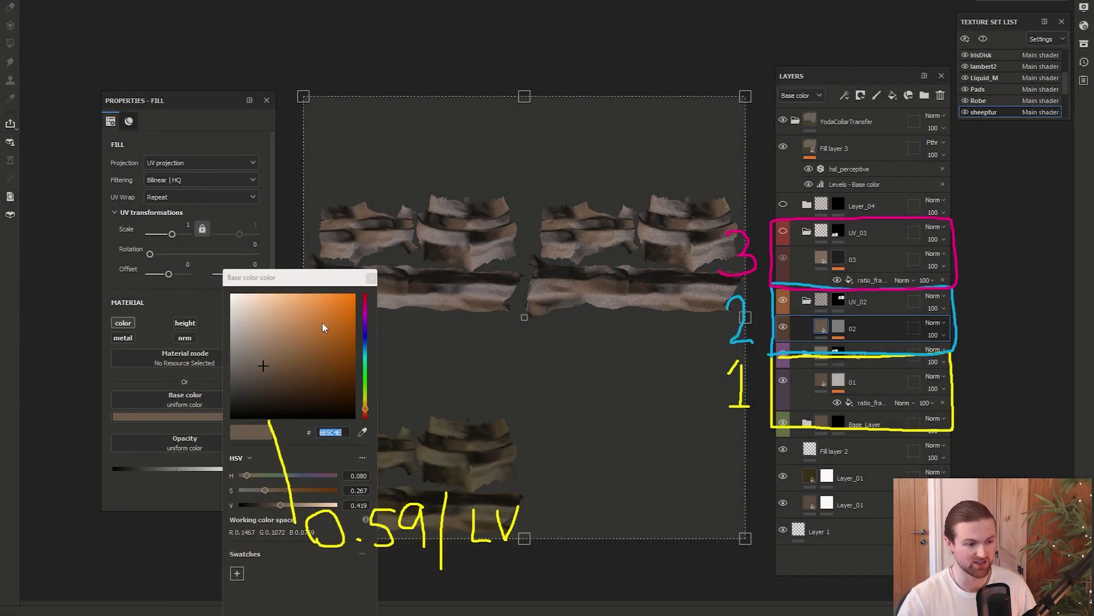
left_click(371, 278)
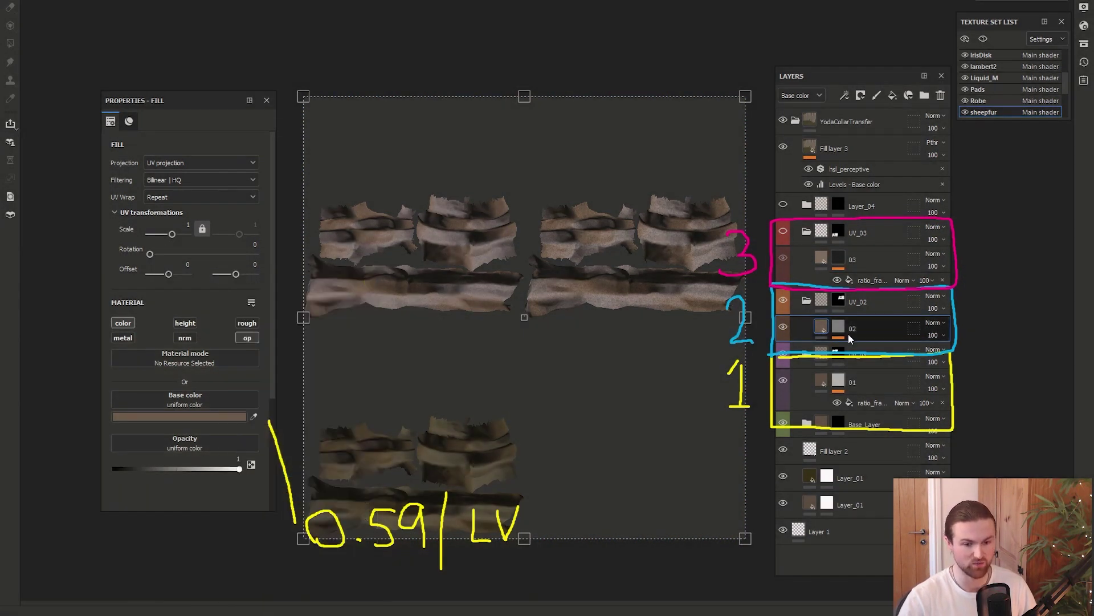
left_click(838, 329)
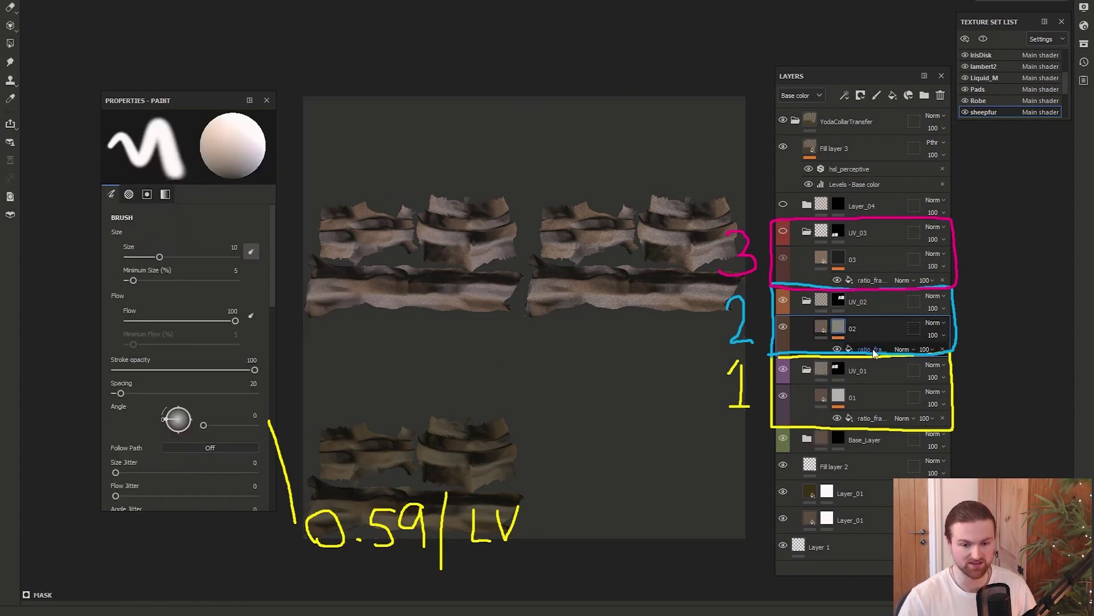
left_click(871, 350)
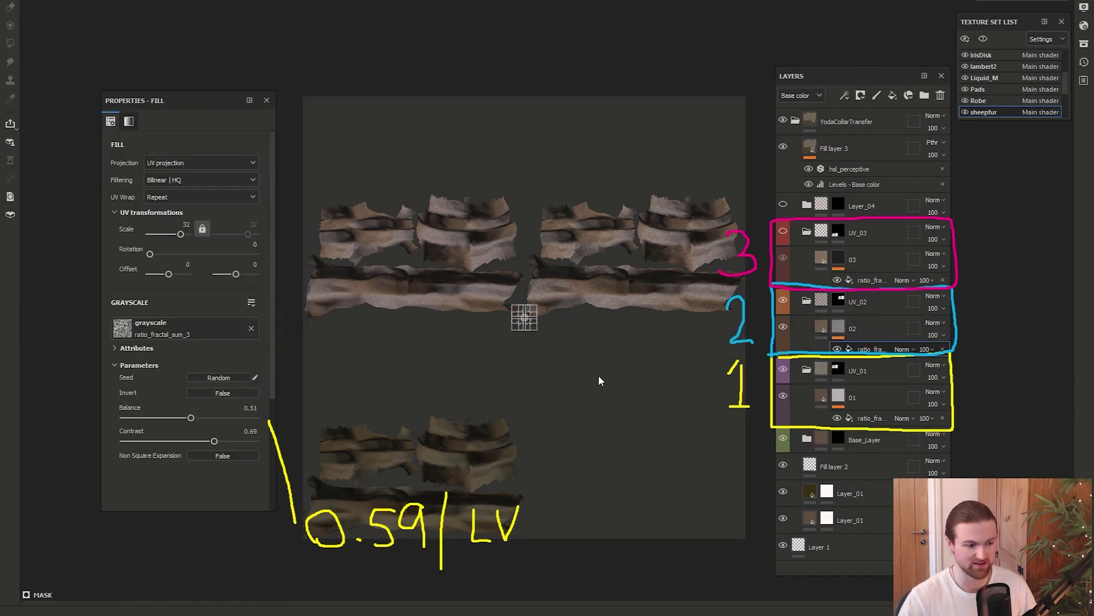
left_click(221, 418)
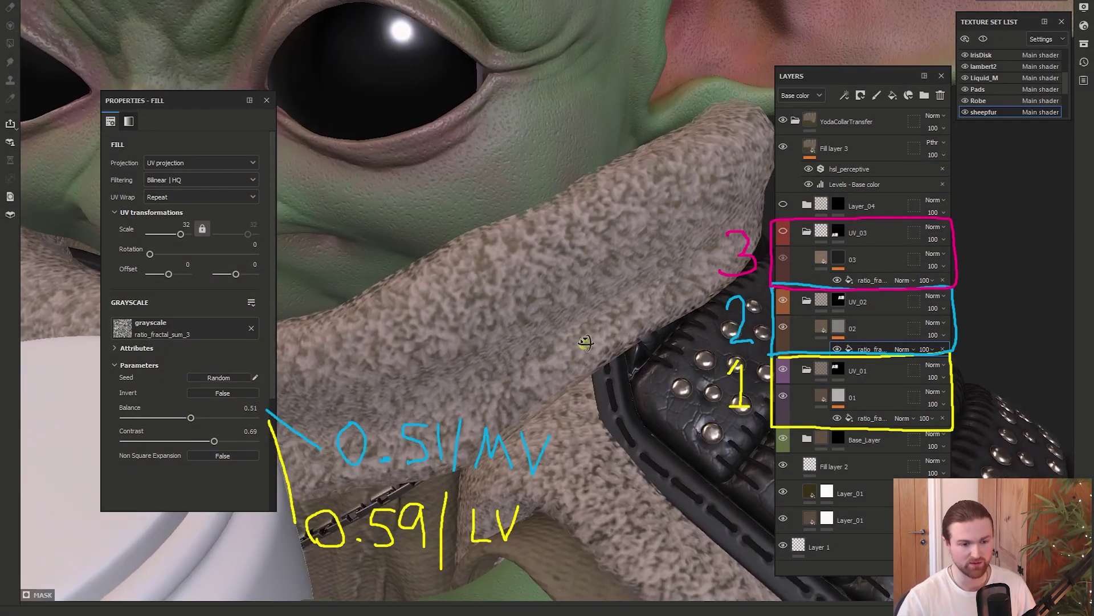
Inspect the collar's fur effect in the 3D view from several angles with folders UV_01 and UV_02 visible.
left_click_drag(585, 342, 679, 326, "alt")
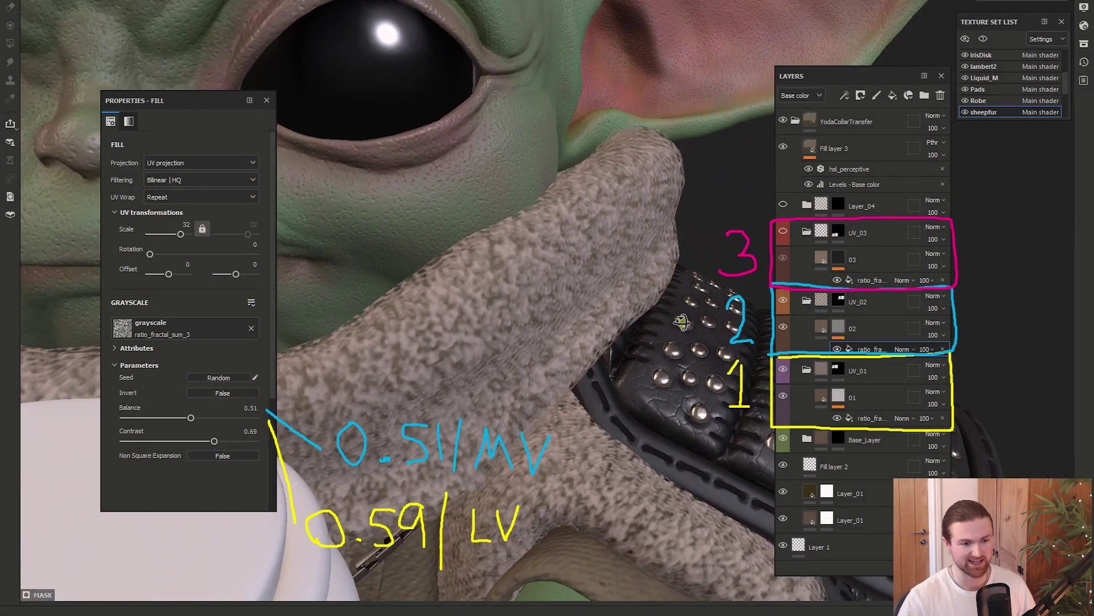
right_click_drag(679, 326, 606, 410, "alt")
left_click_drag(606, 410, 497, 270, "alt")
mouse_move(497, 270)
right_mouse_down("alt")
mouse_move(538, 368)
mouse_move(591, 365)
right_mouse_up("alt")
mouse_move(591, 364)
left_mouse_down("alt")
mouse_move(645, 388)
mouse_move(577, 335)
mouse_move(476, 324)
mouse_move(518, 379)
mouse_move(732, 508)
mouse_move(621, 391)
mouse_move(484, 325)
mouse_move(318, 411)
mouse_move(321, 395)
mouse_move(481, 325)
mouse_move(500, 195)
mouse_move(508, 210)
left_mouse_up("alt")
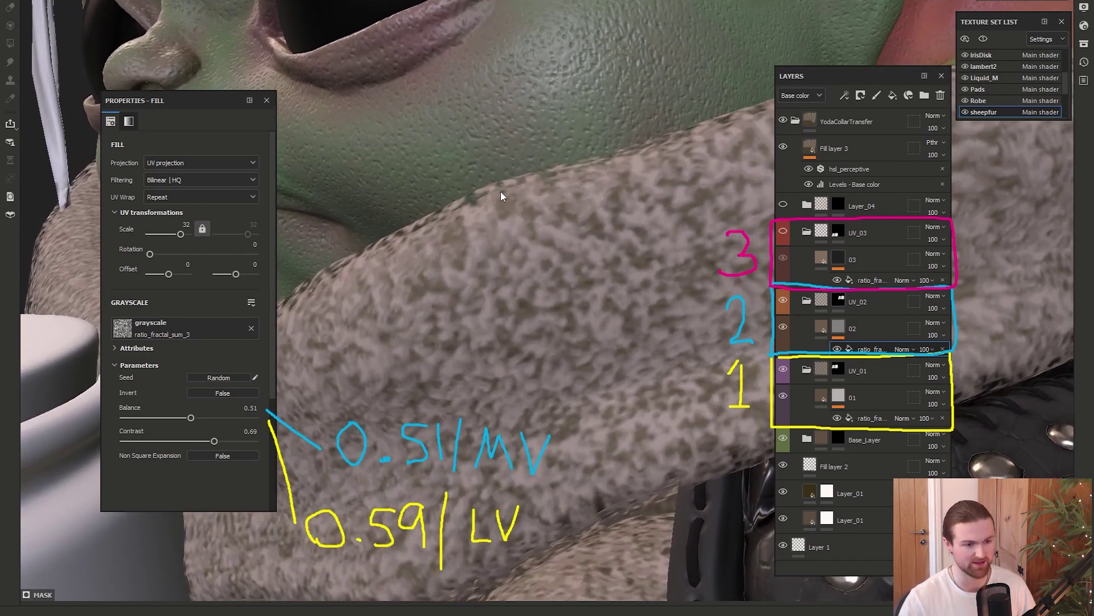
key("ctrl")
key("ctrl")
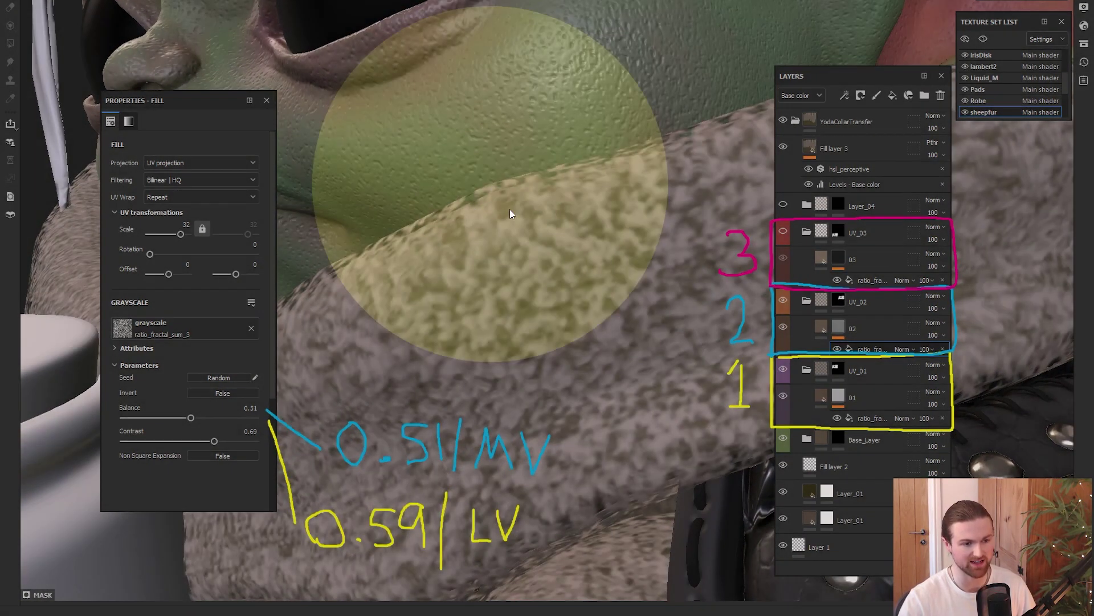
Make folder UV_03 visible to add the third fur layer to the collar.
left_click_drag(510, 210, 750, 248, "alt")
left_click(783, 232)
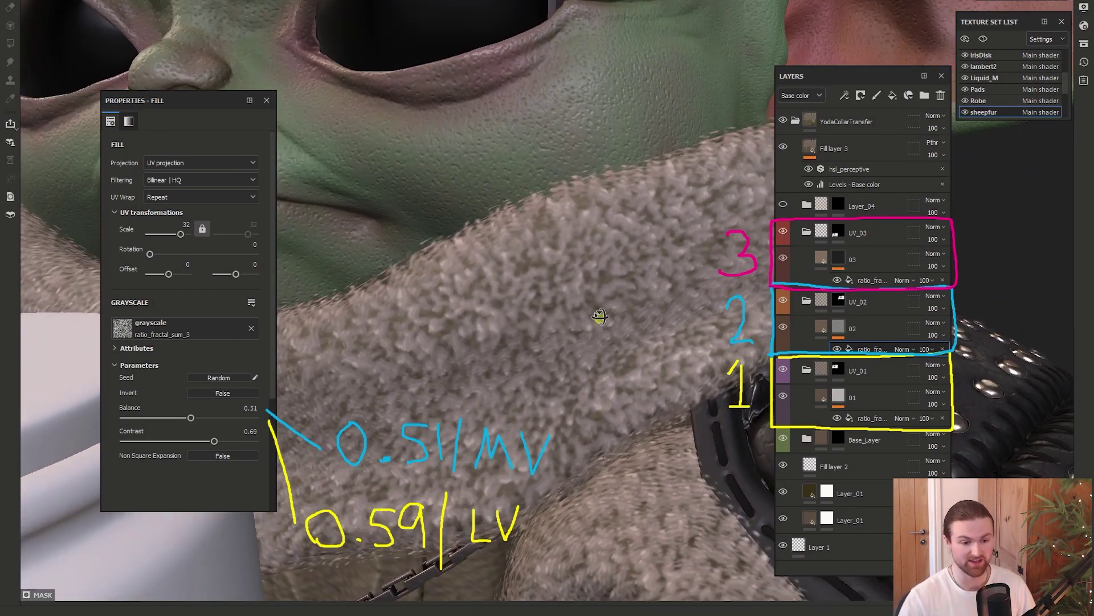
Compare the collar's fur in the 3D view with folder UV_03 hidden and visible, from several angles.
left_click_drag(602, 315, 525, 323, "alt")
right_click_drag(551, 388, 577, 431, "alt")
left_click(782, 233)
left_click(782, 232)
left_click(782, 233)
left_click(783, 233)
left_click_drag(568, 332, 681, 354, "alt")
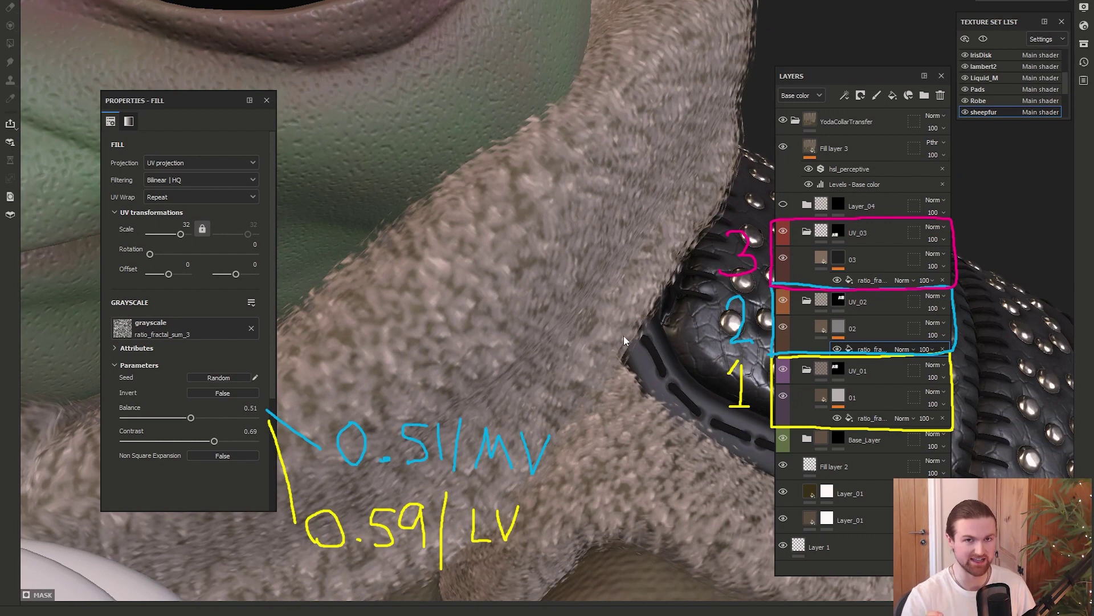
left_click_drag(614, 333, 565, 354, "alt")
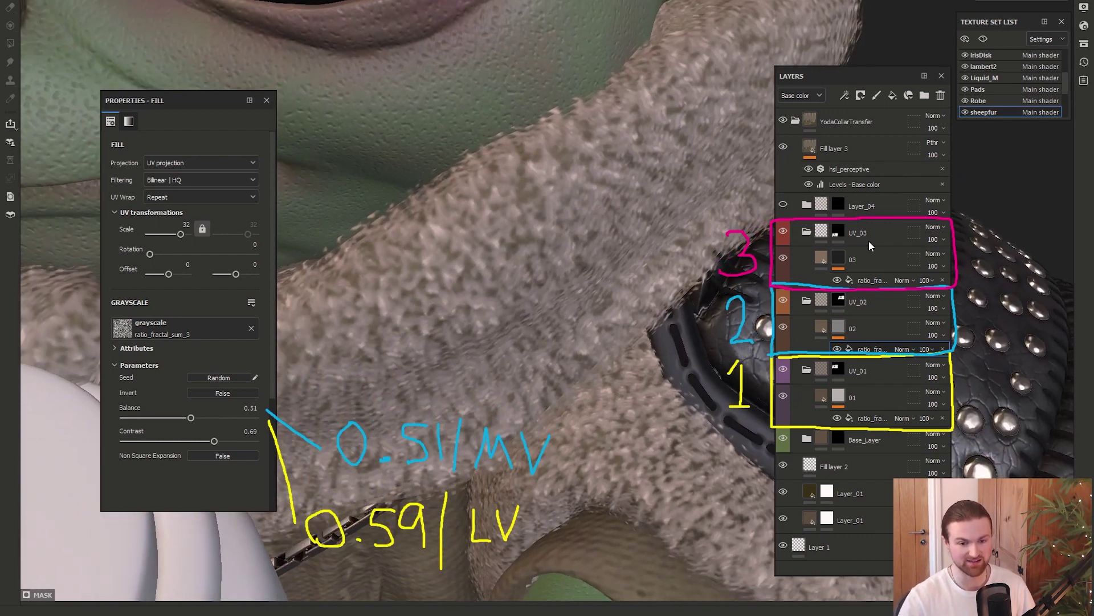
Review folder UV_03's mask in the 2D view, fill layer 03's base color, and its fractal mask's balance and contrast.
left_click(839, 232, "alt")
key("F3")
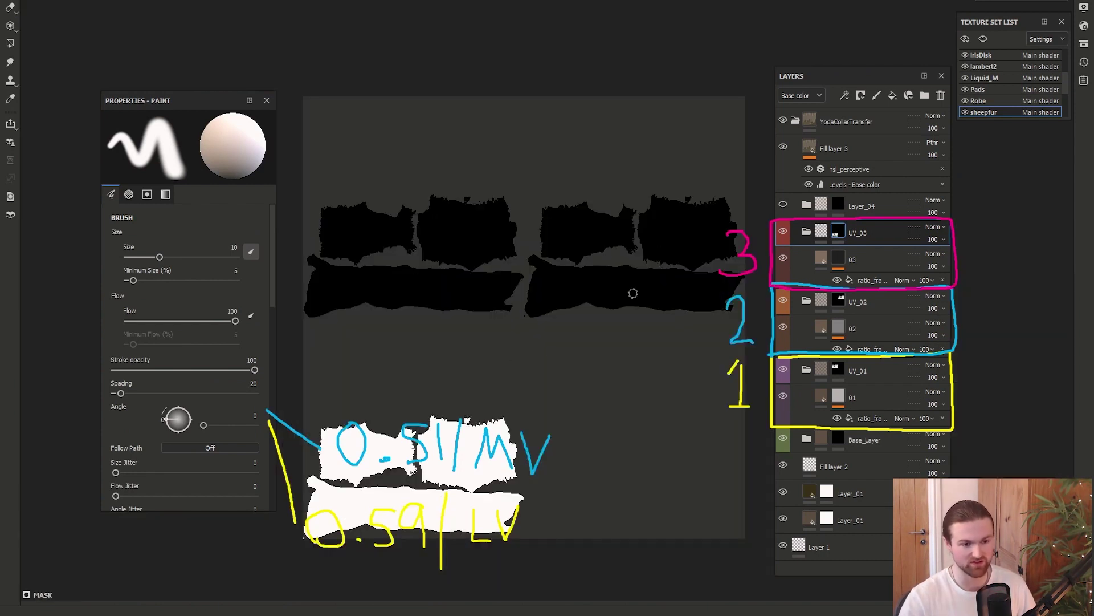
left_click(820, 260)
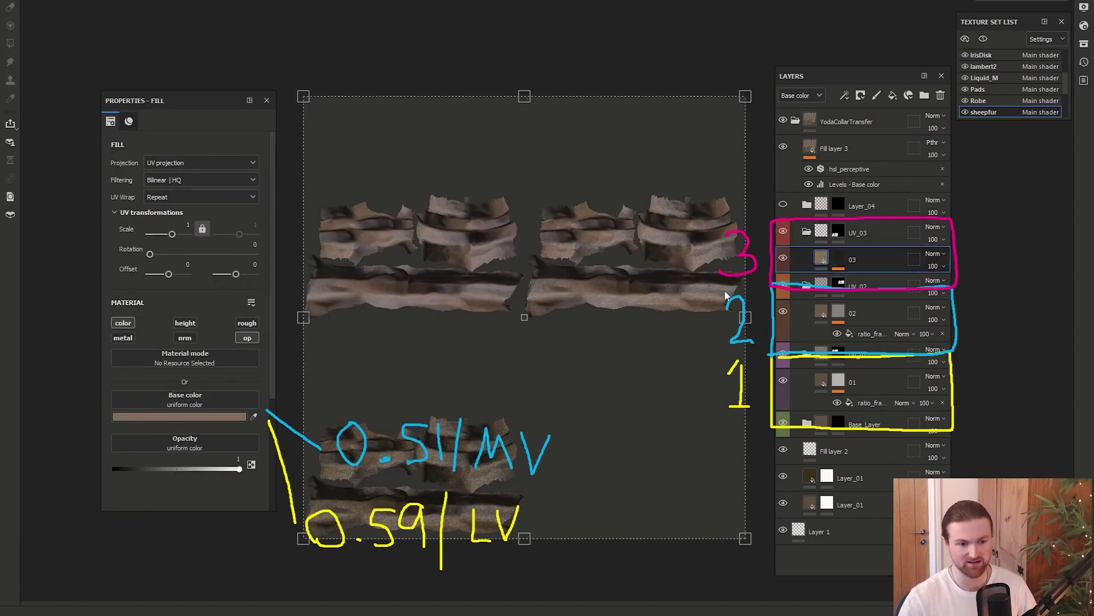
left_click(200, 417)
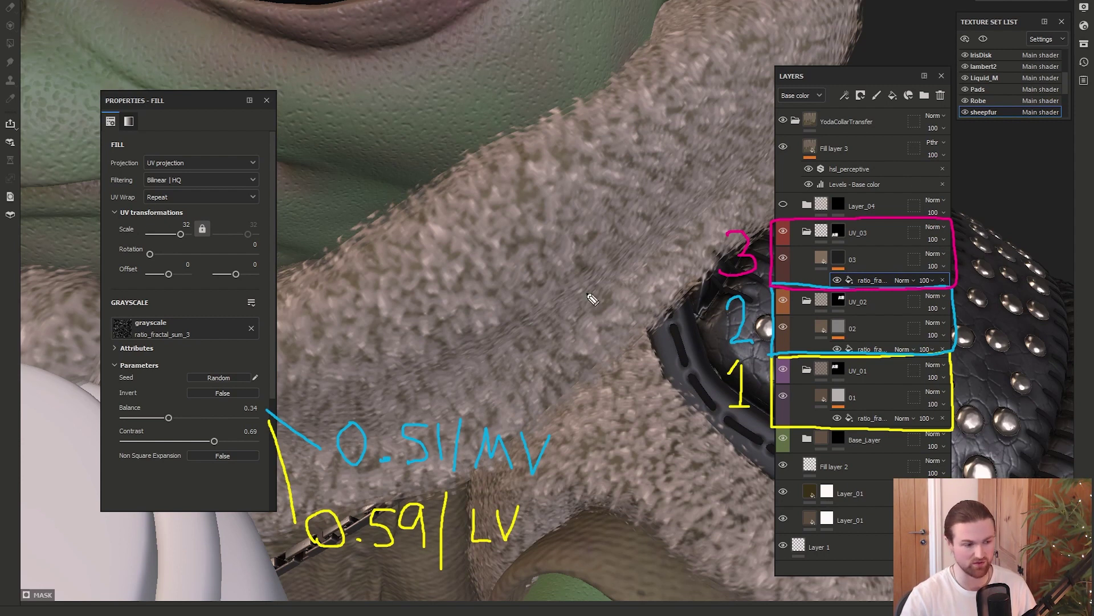
mouse_move(270, 405)
left_mouse_down()
mouse_move(377, 377)
mouse_move(522, 389)
mouse_move(550, 357)
left_mouse_up()
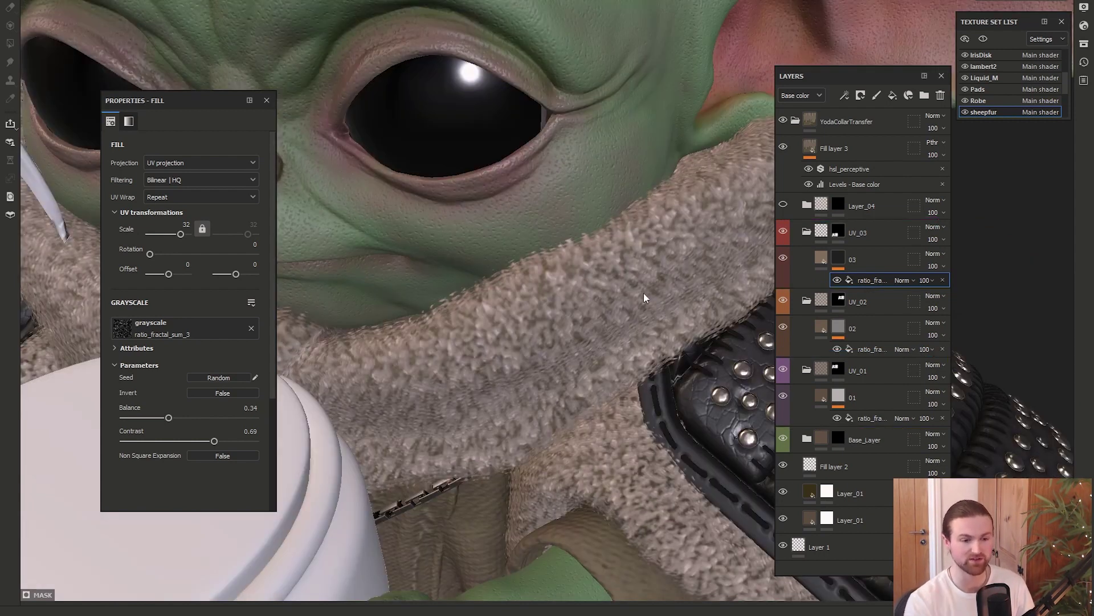
Inspect the sheepfur UV shells in the 2D view, cycling through the channels to the opacity display.
key("F1")
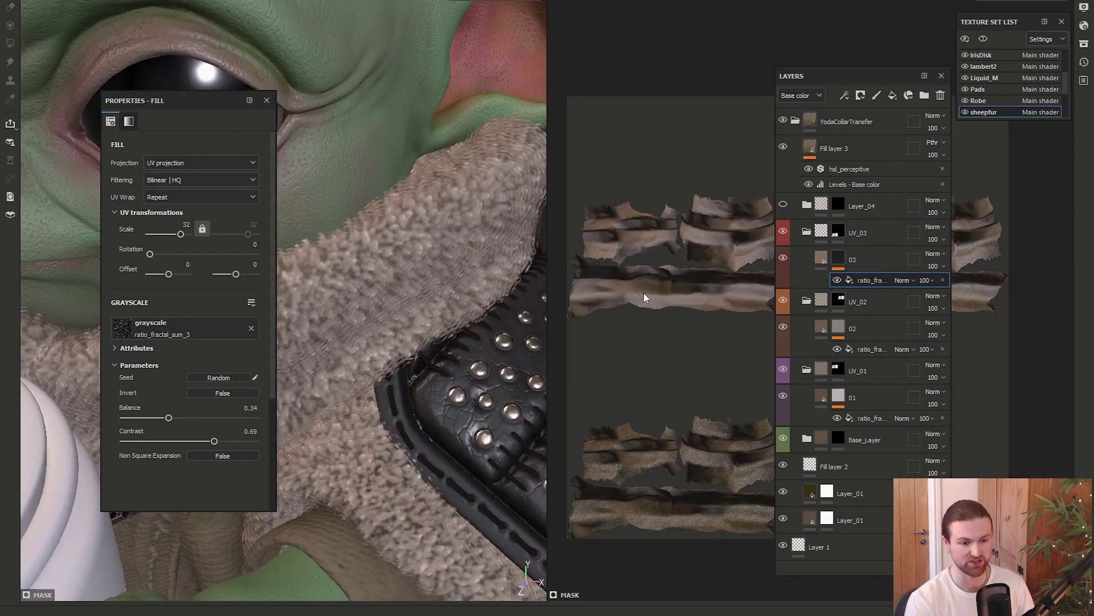
key("F3")
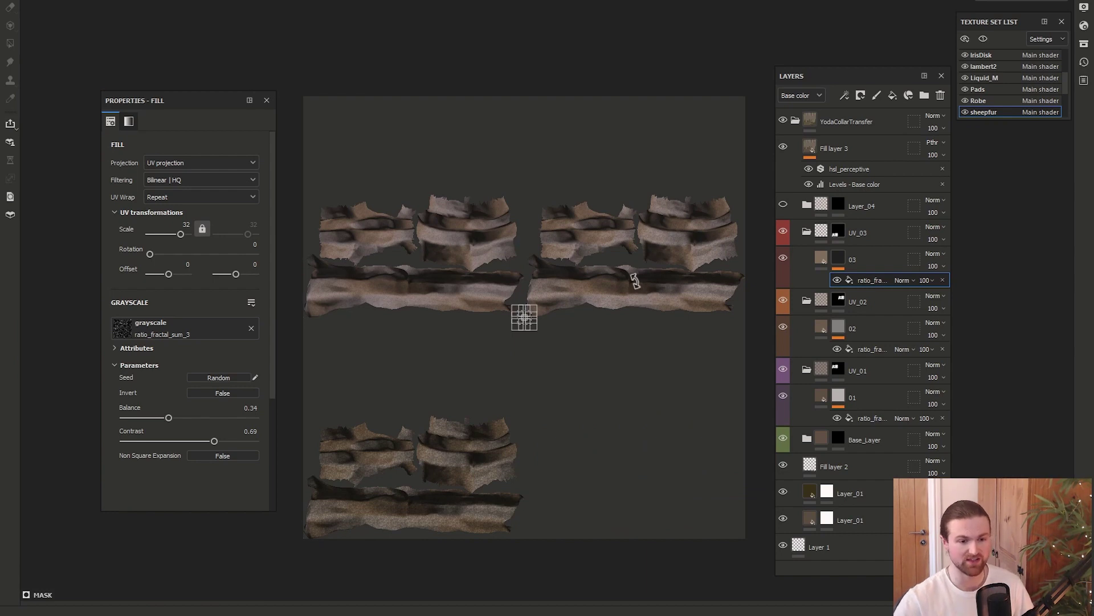
middle_click_drag(611, 286, 576, 307, "alt")
key("c")
right_click_drag(573, 320, 564, 365, "alt")
key("c")
key("c")
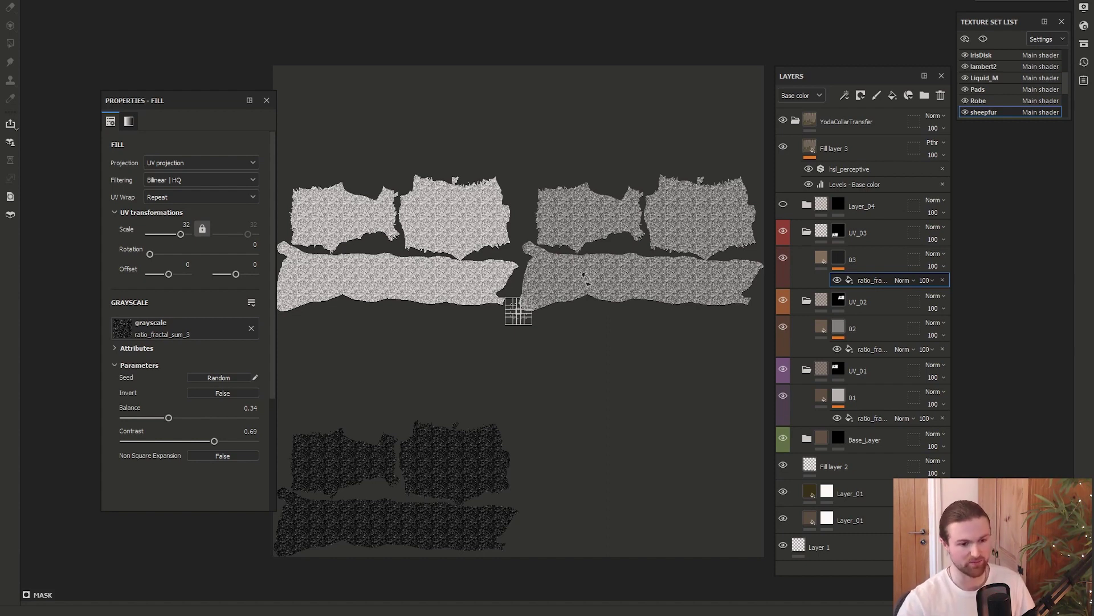
Open the texture export settings and set the output template to PBR Metallic Roughness.
key("ctrl+shift")
key("ctrl+shift+e")
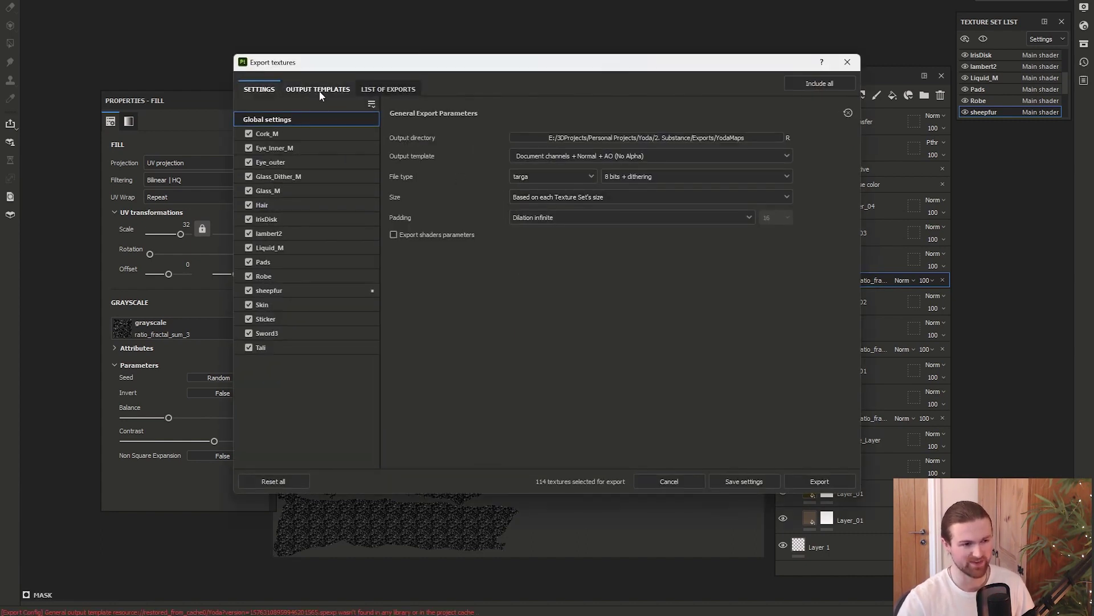
left_click(579, 161)
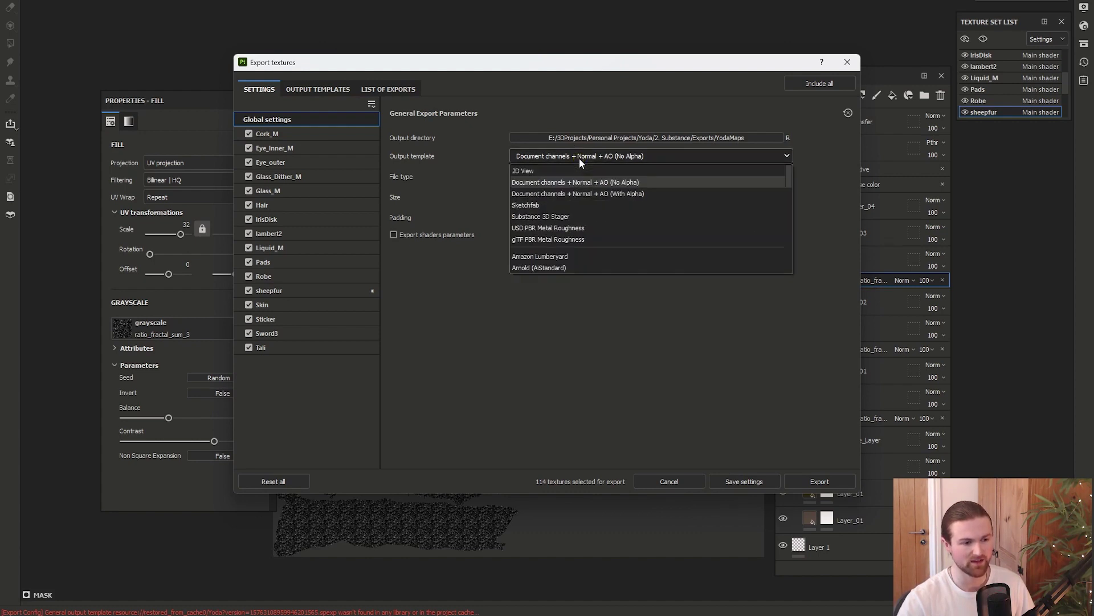
scroll(582, 198, "down", 4)
scroll(577, 222, "down", 2)
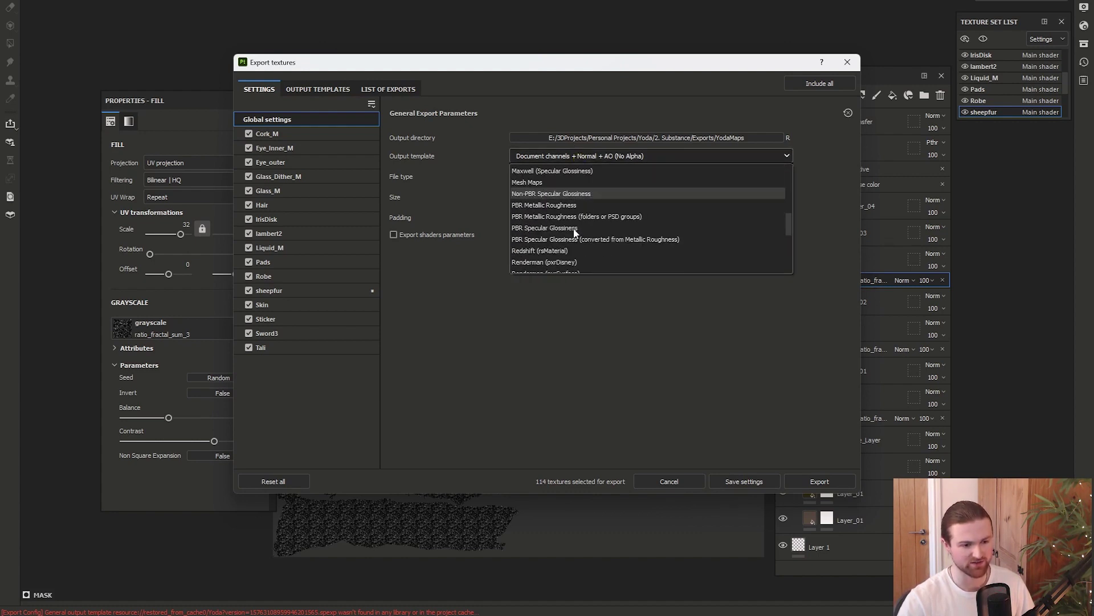
left_click(544, 206)
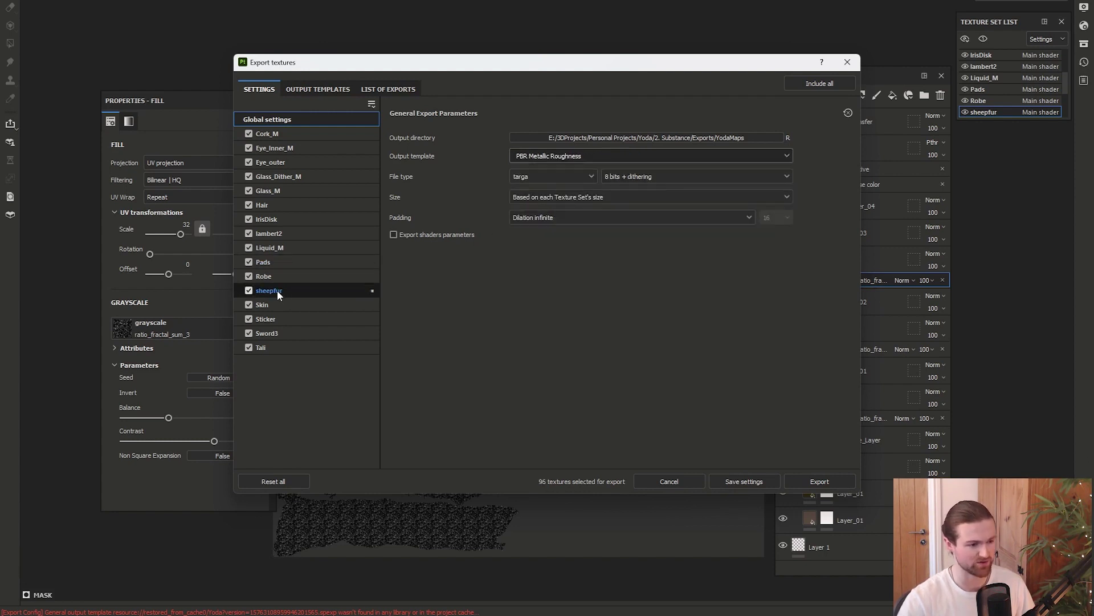
Export only the sheepfur texture set at size 4096 to the Fur/V1 folder on the desktop.
left_click(249, 291, "ctrl")
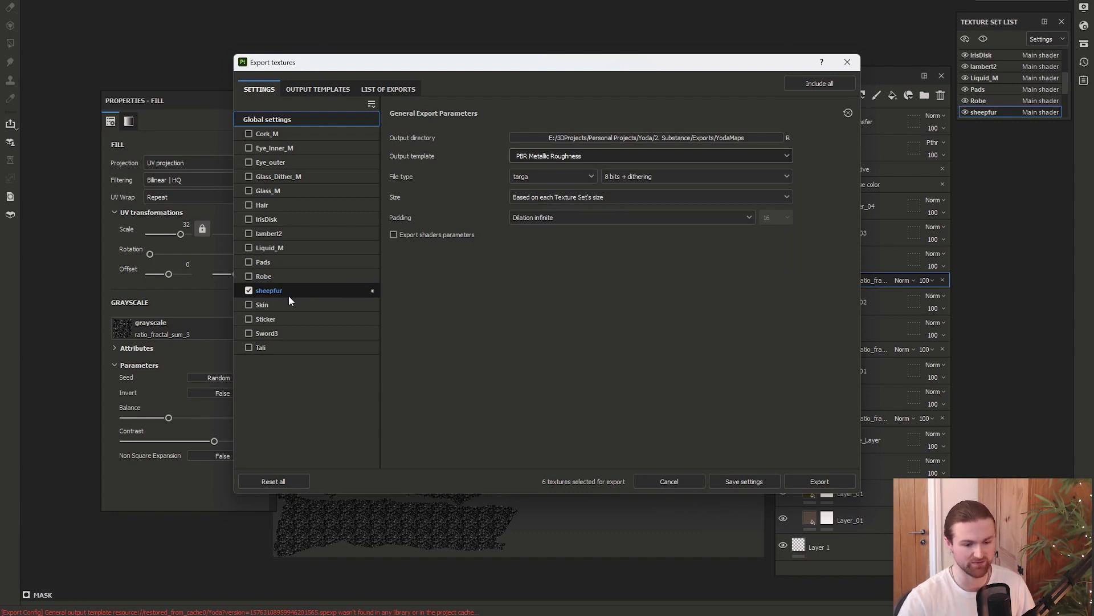
left_click(577, 138)
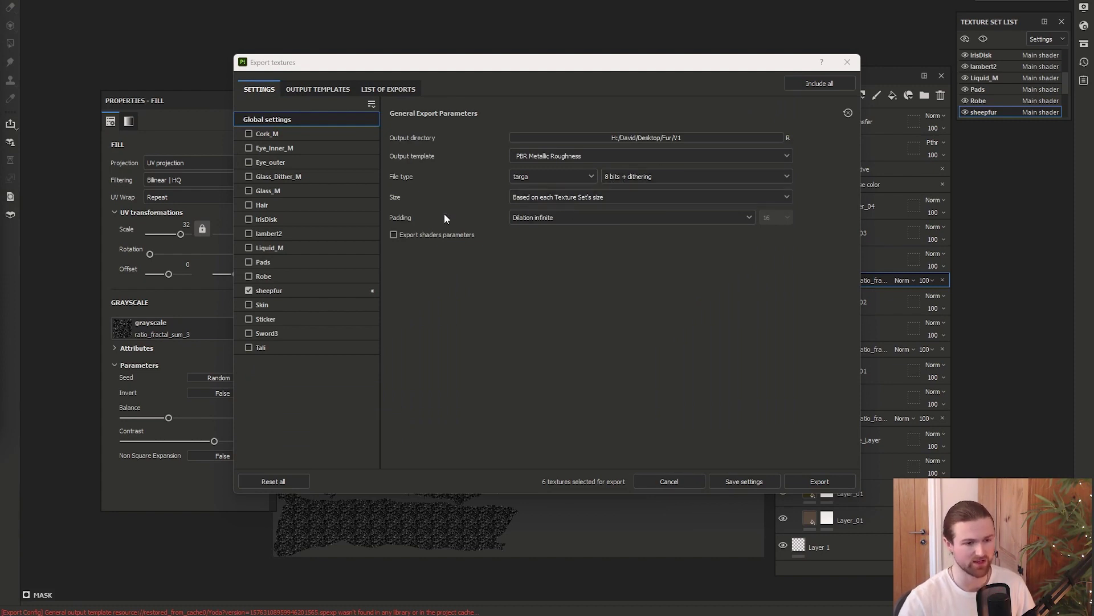
left_click(550, 199)
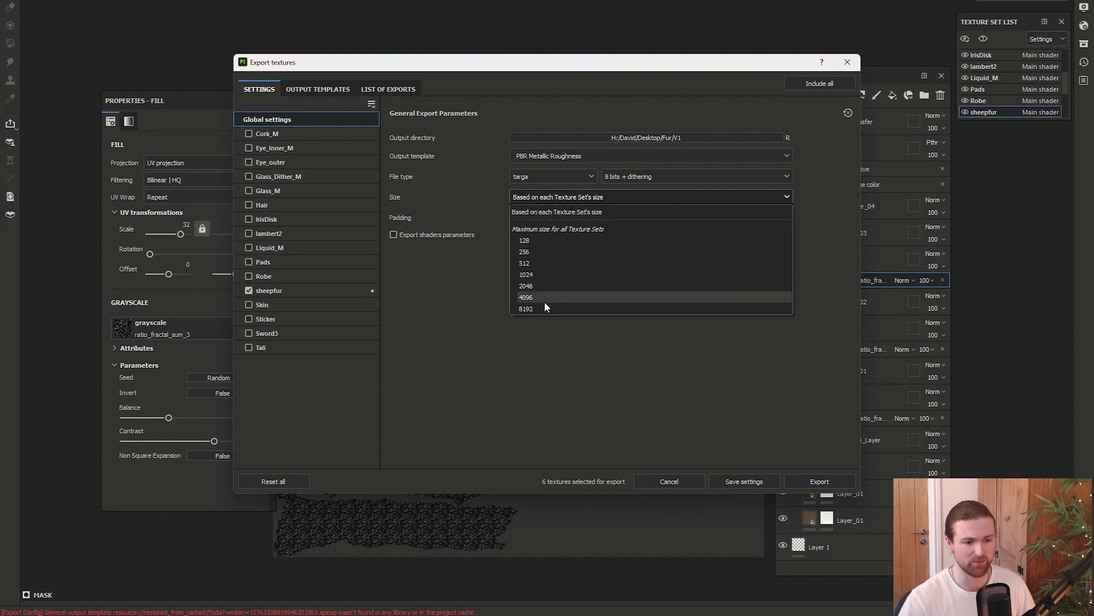
left_click(525, 297)
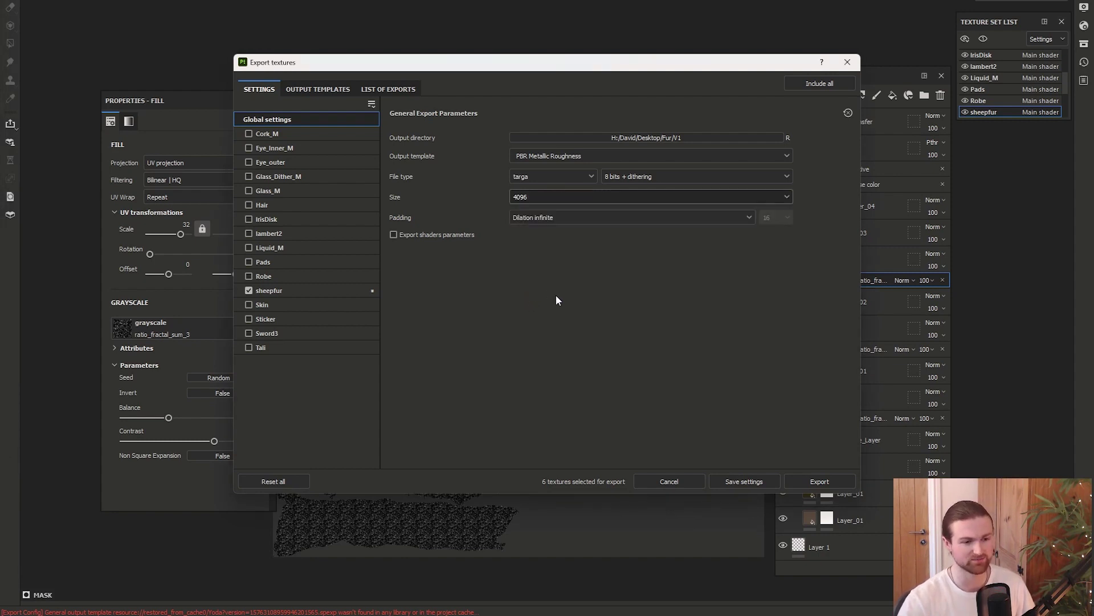
left_click(820, 481)
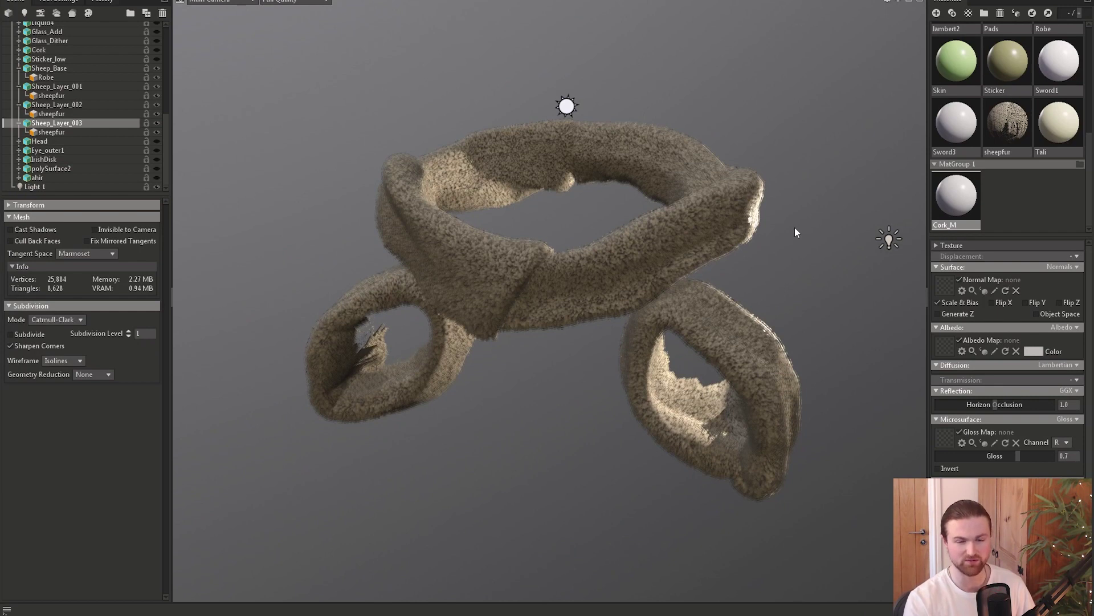
In Marmoset Toolbag, create a material named Fur and assign it to Sheep_Layer_001, Sheep_Layer_002 and Sheep_Layer_003.
left_click(937, 13)
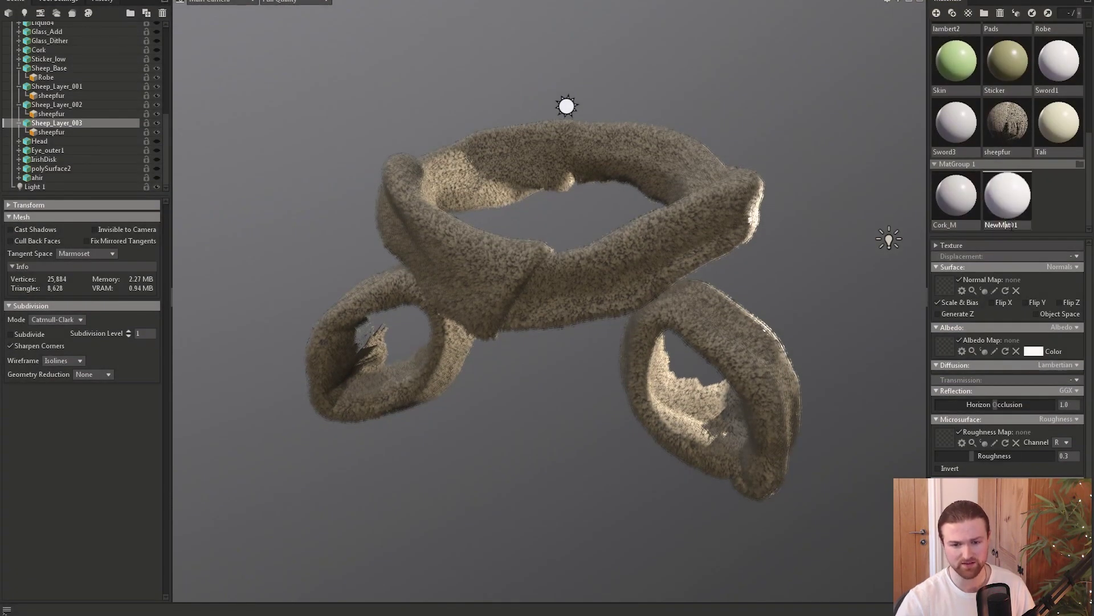
left_click_drag(1018, 226, 981, 225)
left_click(78, 93, "shift")
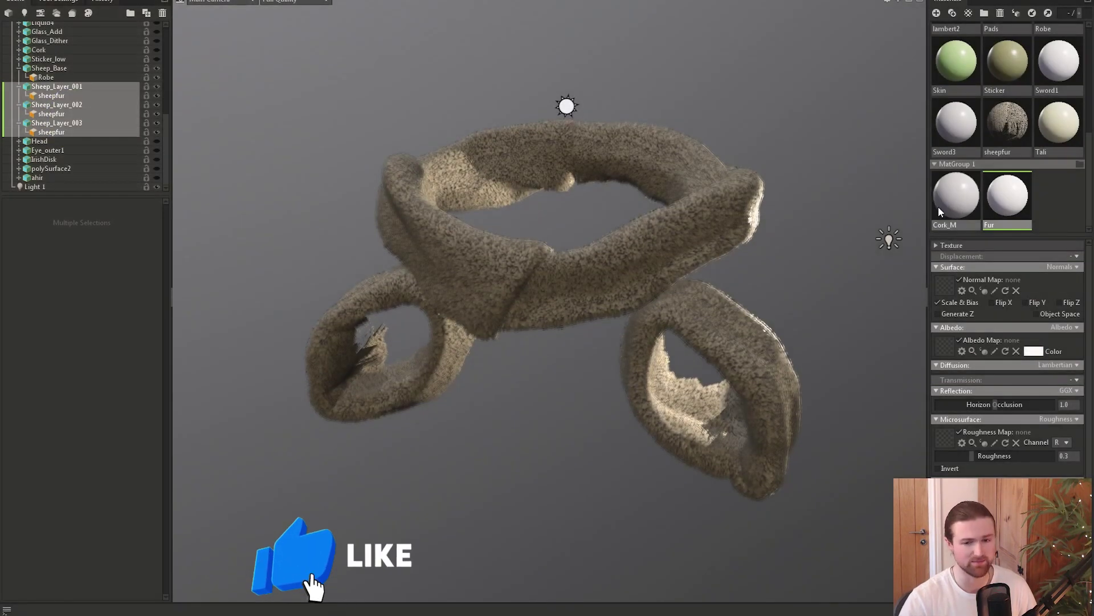
left_click_drag(1010, 209, 823, 338)
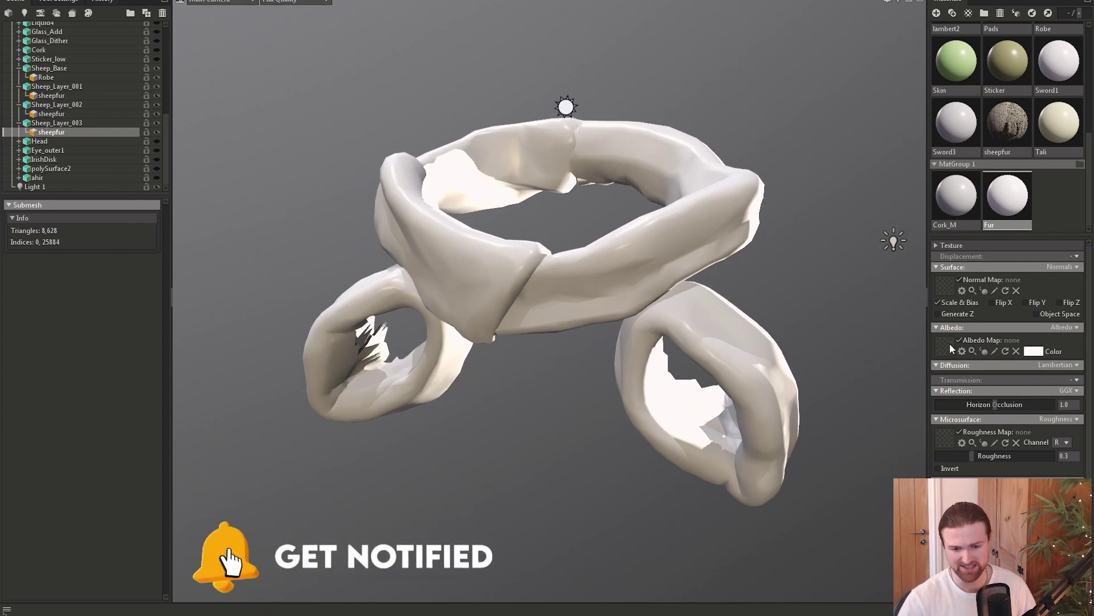
Load Yoda_04_sheepfur_BaseColor.tga from the V1 folder as the Fur material's albedo map.
left_click(947, 344)
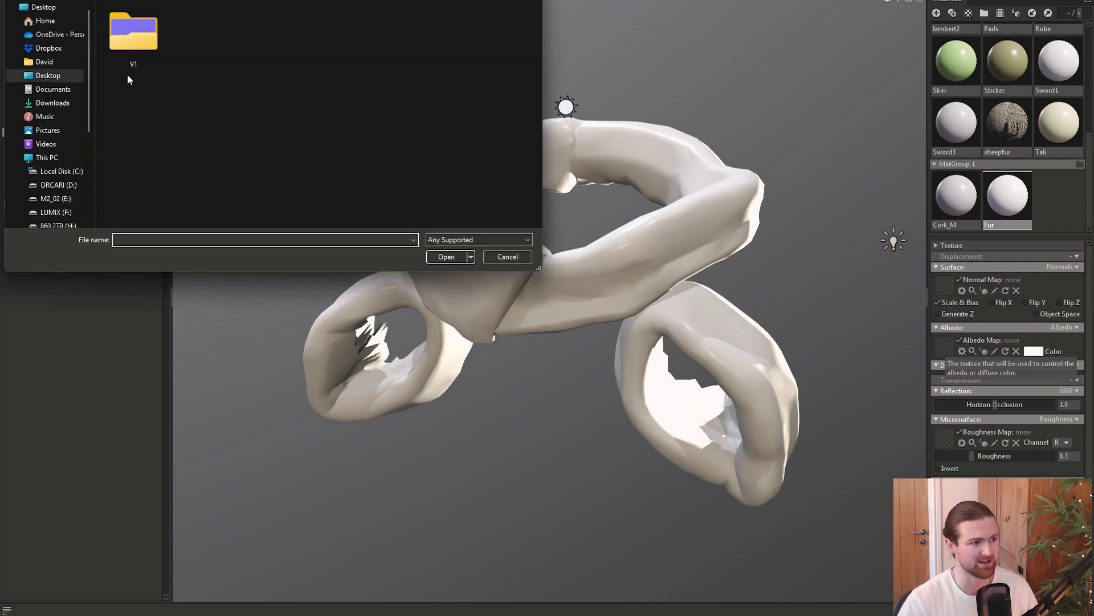
double_click(130, 67)
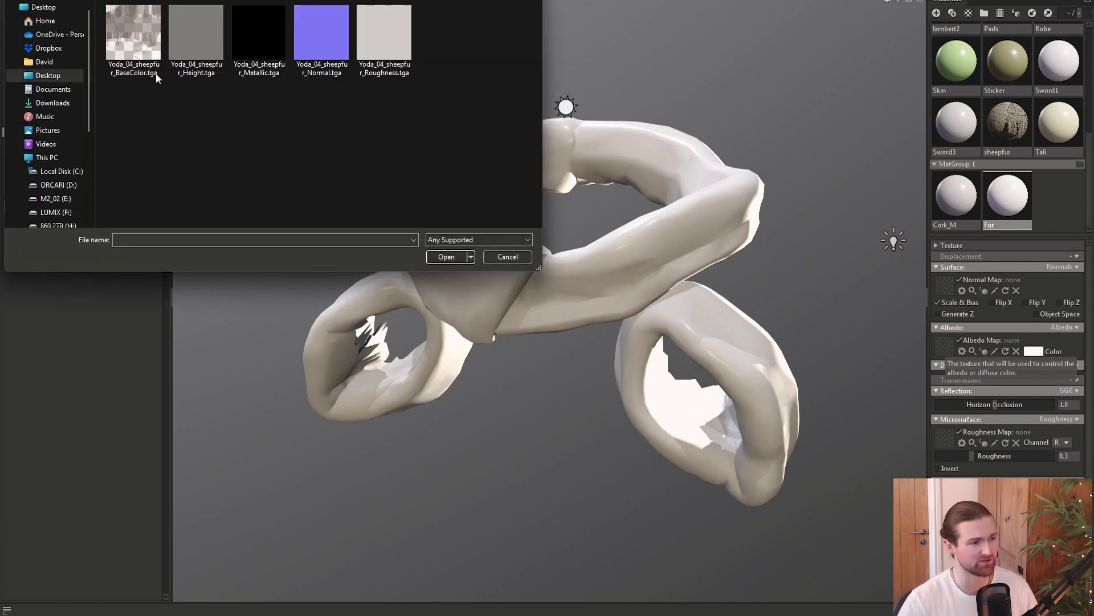
left_click(130, 51)
left_click(446, 257)
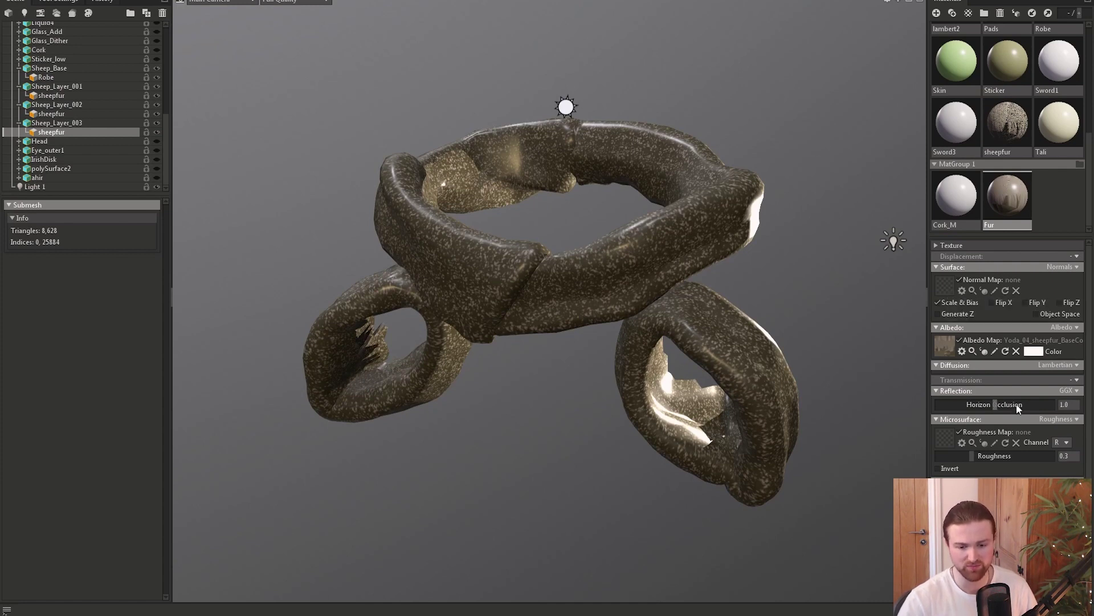
Enable transparency on the Fur material with Use Albedo Alpha.
scroll(1003, 407, "down", 1)
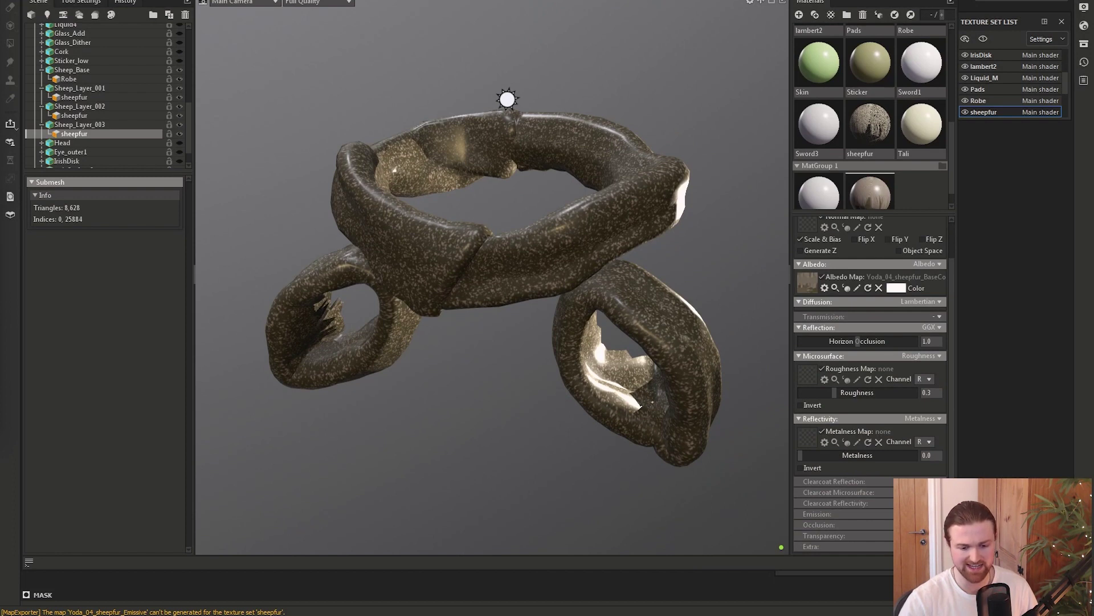
left_click(923, 556)
scroll(868, 516, "down", 2)
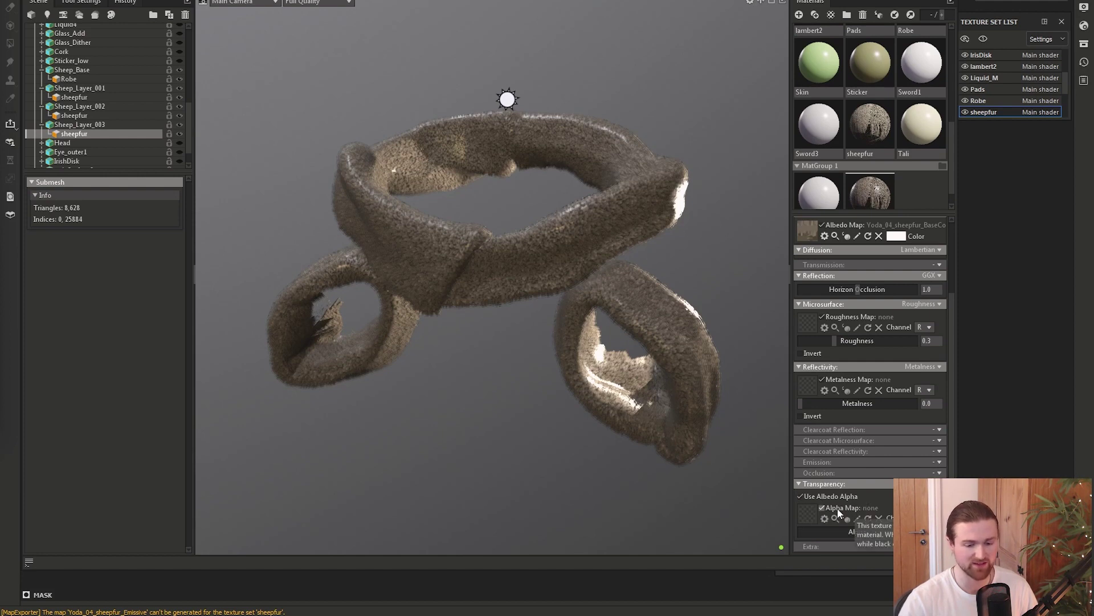
Review the Fur material's albedo map alongside its Use Albedo Alpha transparency settings.
scroll(850, 469, "up", 3)
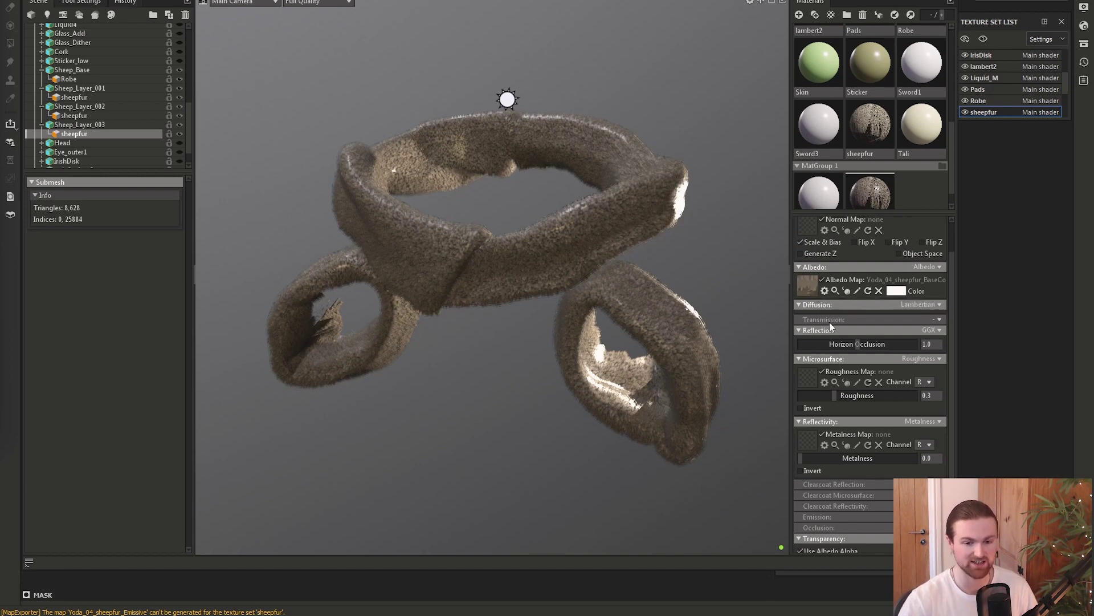
scroll(838, 399, "down", 3)
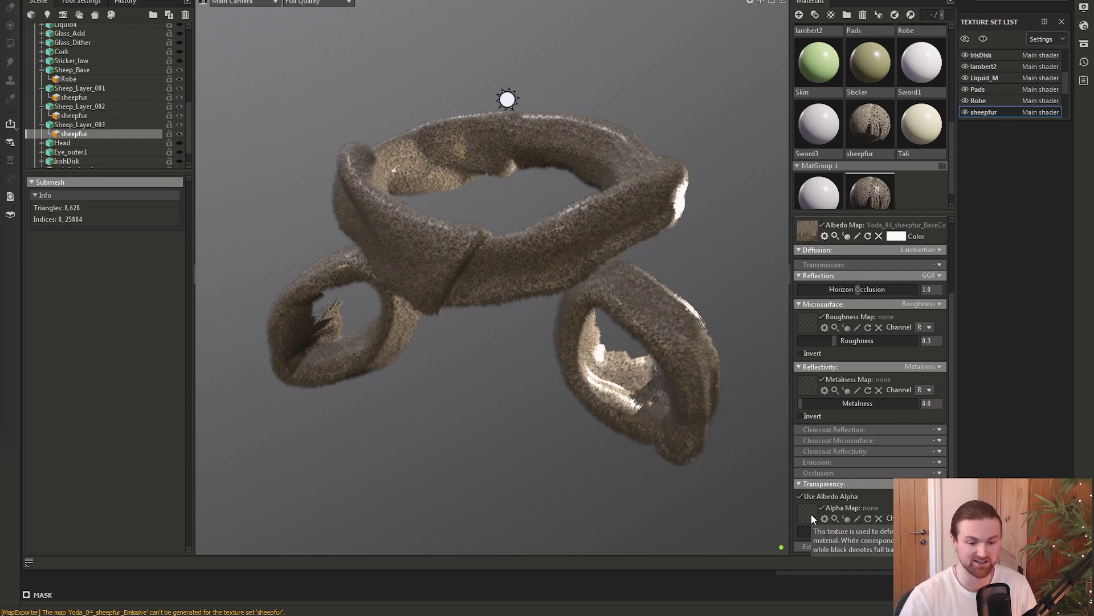
scroll(812, 469, "up", 5)
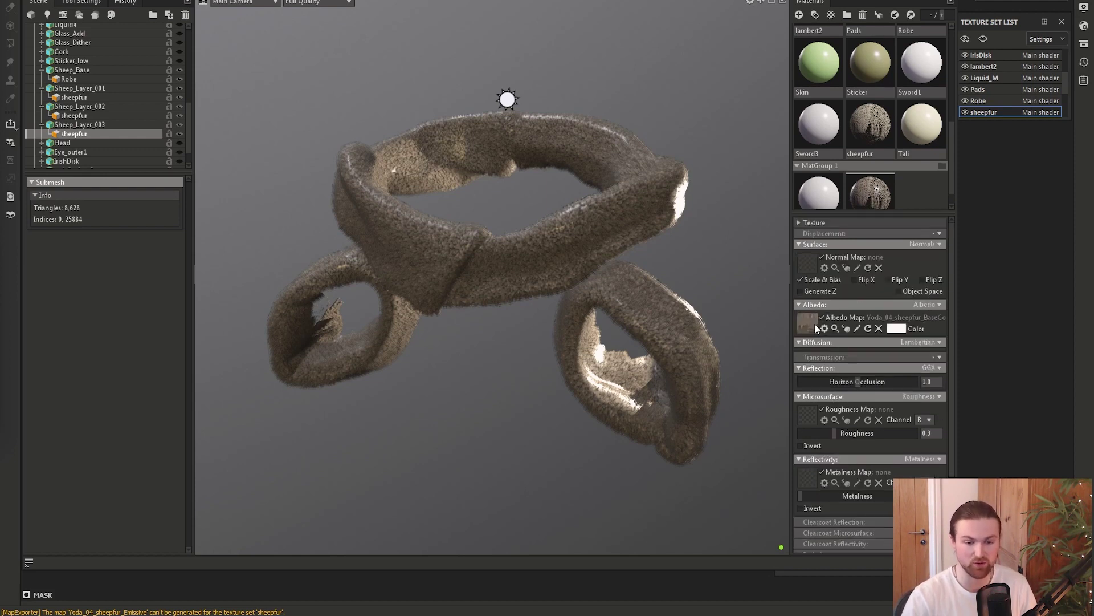
scroll(815, 323, "down", 5)
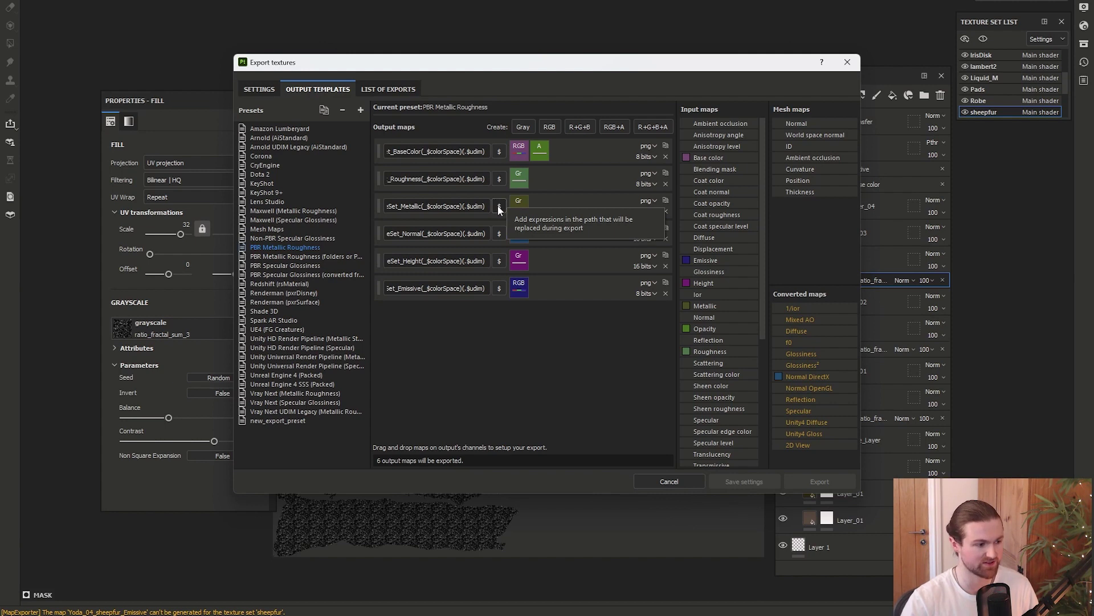
In Substance 3D Painter's PBR Metallic Roughness export template, examine how Opacity maps to the BaseColor output's alpha channel.
left_click(582, 419)
left_click(520, 152)
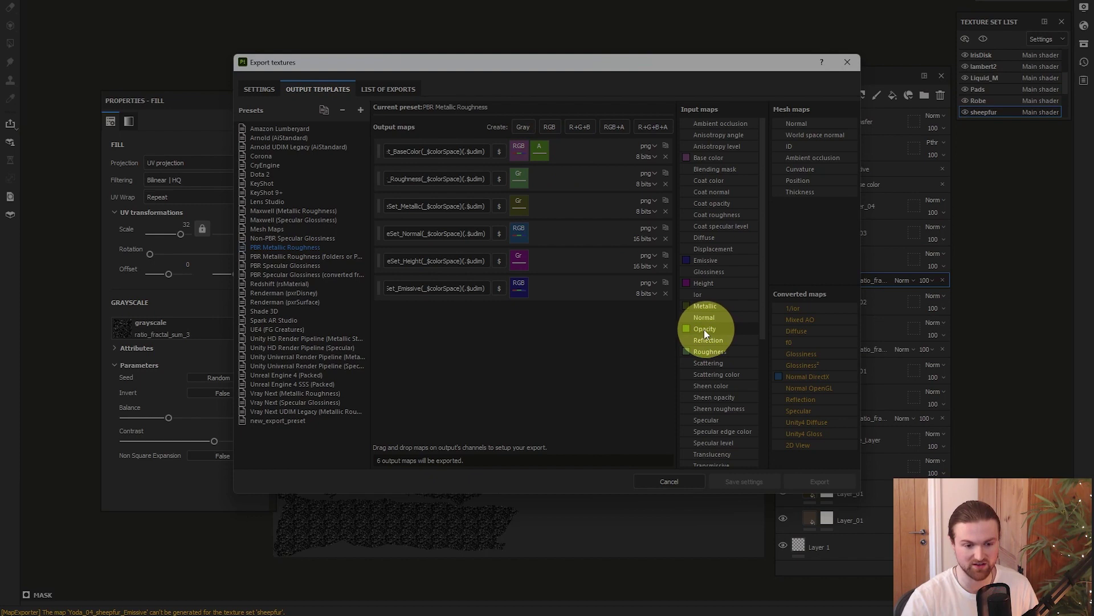
left_click_drag(708, 334, 540, 156)
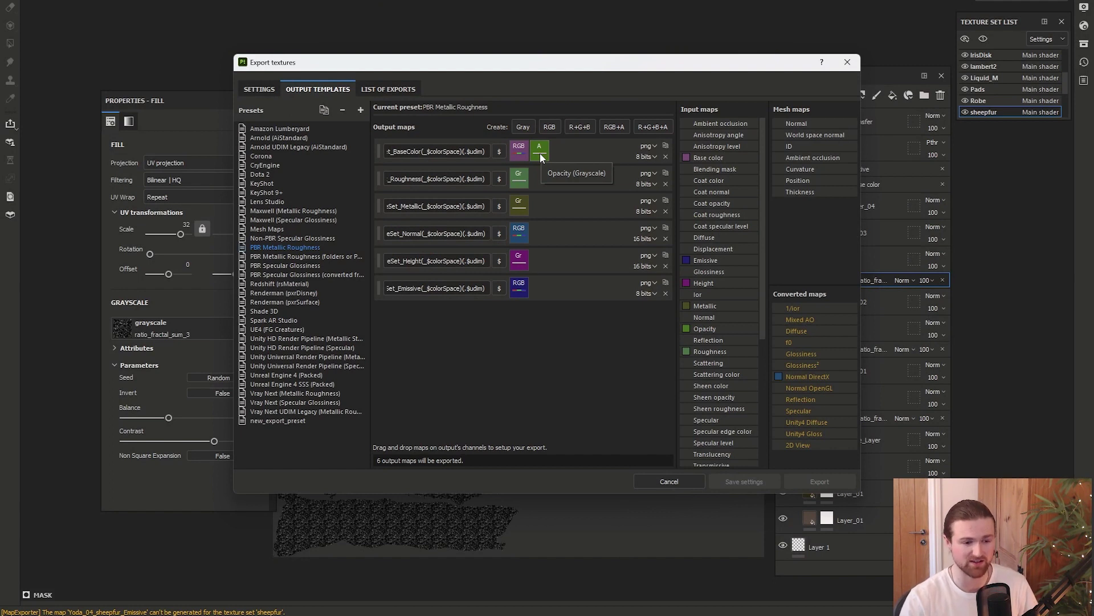
Back in Marmoset Toolbag, set the Fur material's roughness to 0.96.
key("alt+Tab")
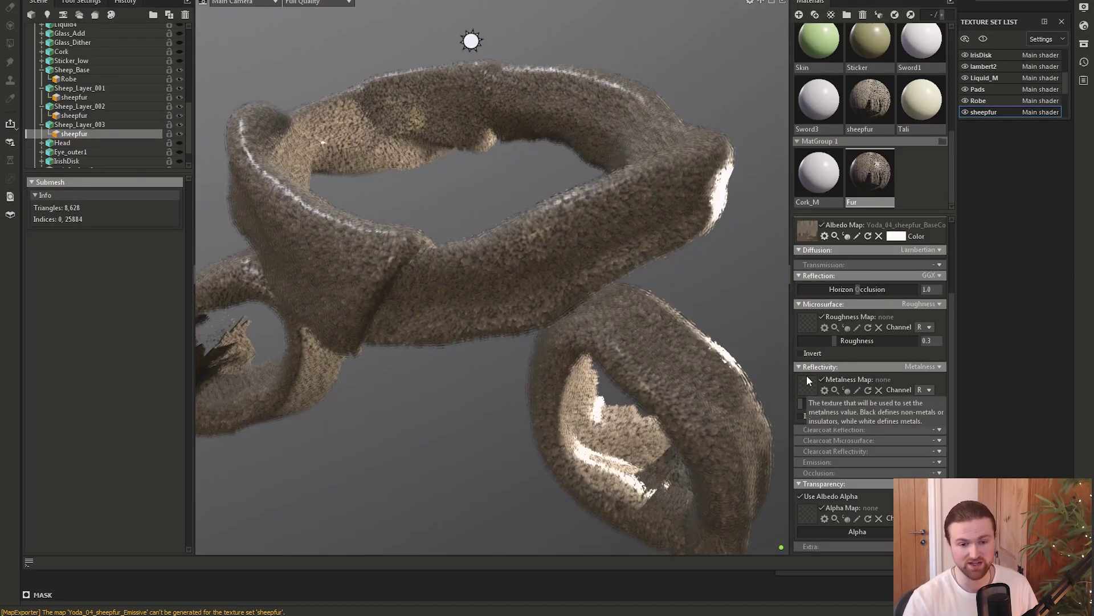
scroll(823, 311, "up", 3)
scroll(815, 316, "down", 3)
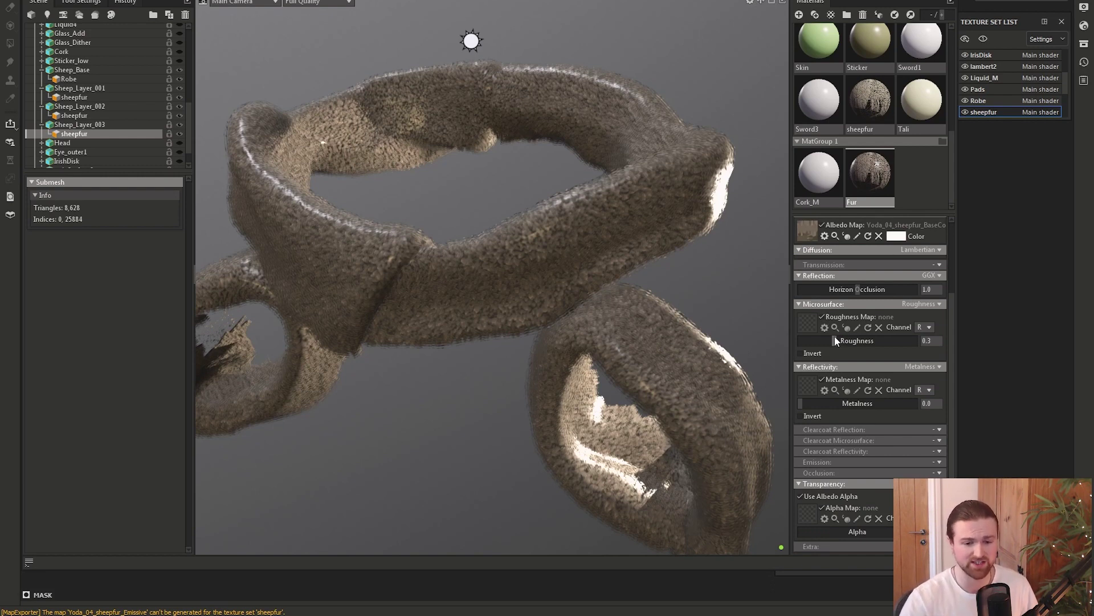
left_click_drag(835, 340, 910, 345)
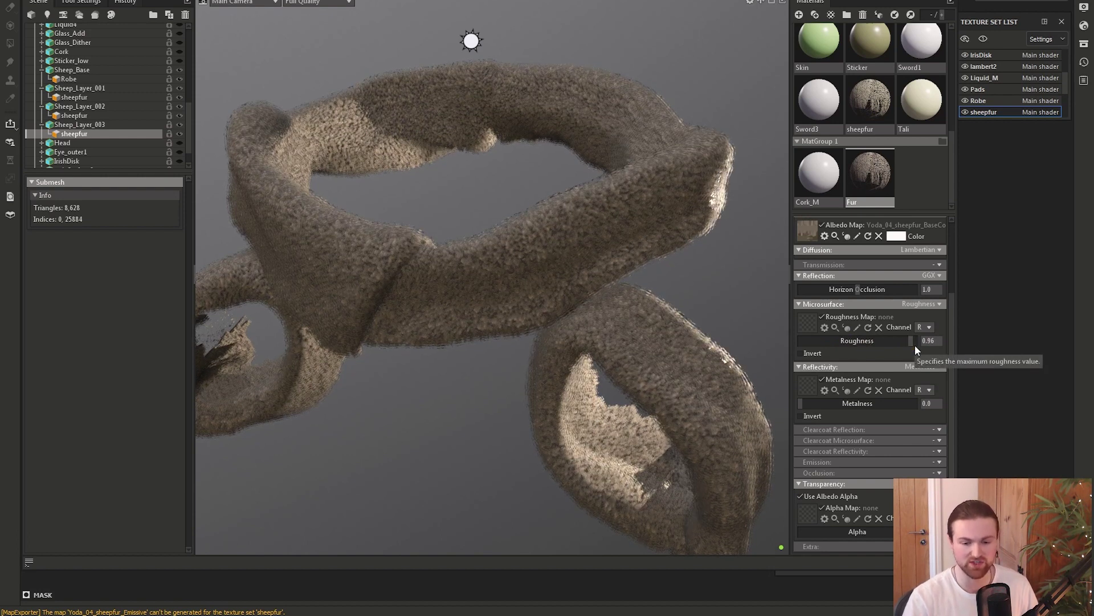
Duplicate the Fur material and assign the copy to the sheepfur submesh of Sheep_Layer_002.
left_click_drag(750, 271, 712, 348)
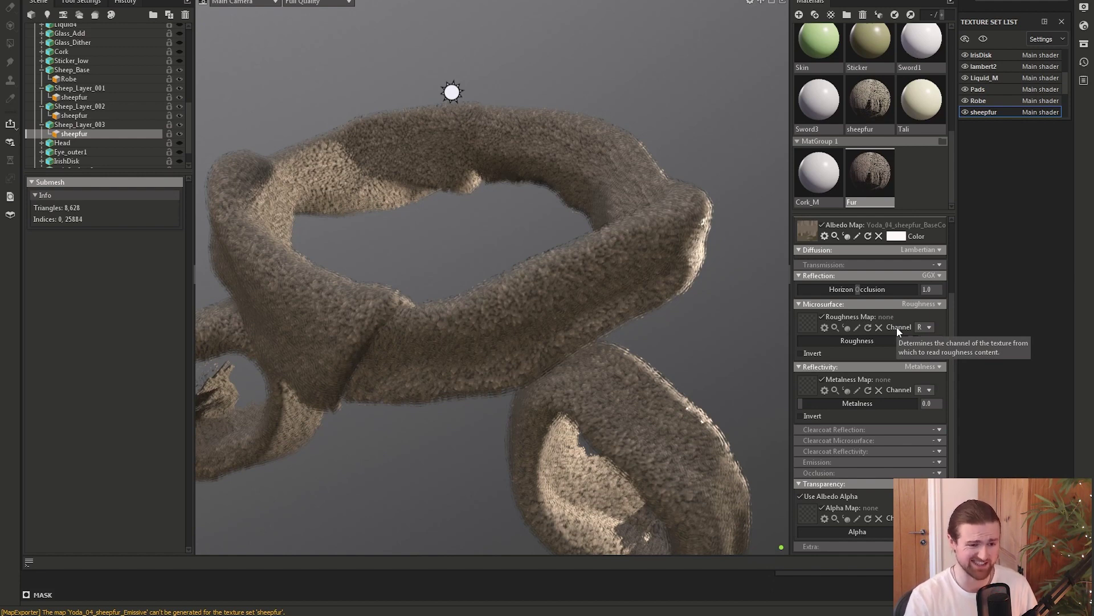
left_click_drag(762, 325, 733, 337)
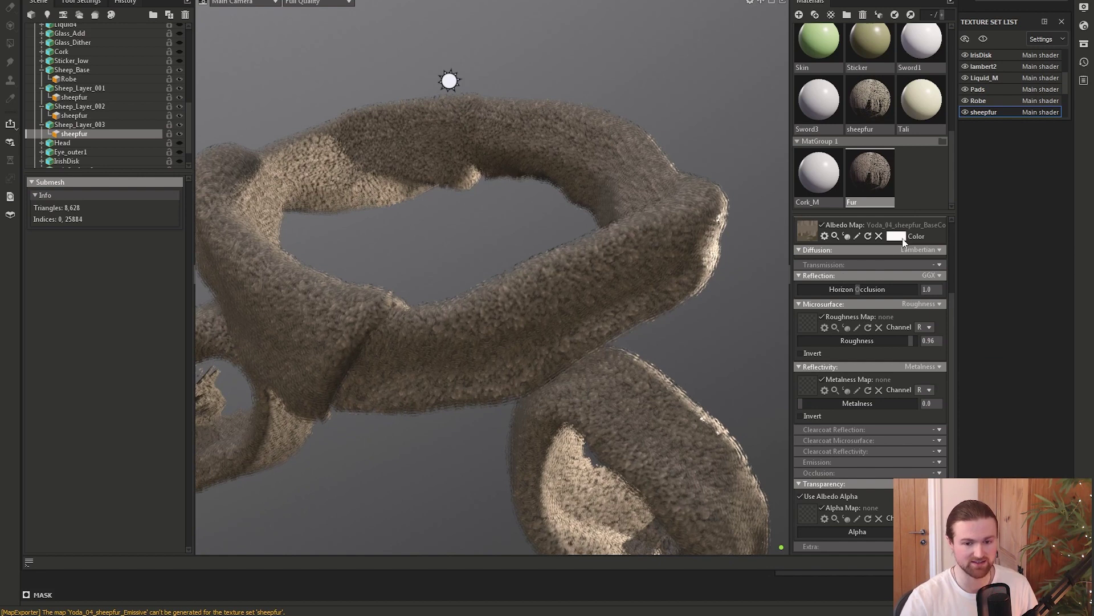
left_click_drag(767, 275, 635, 316)
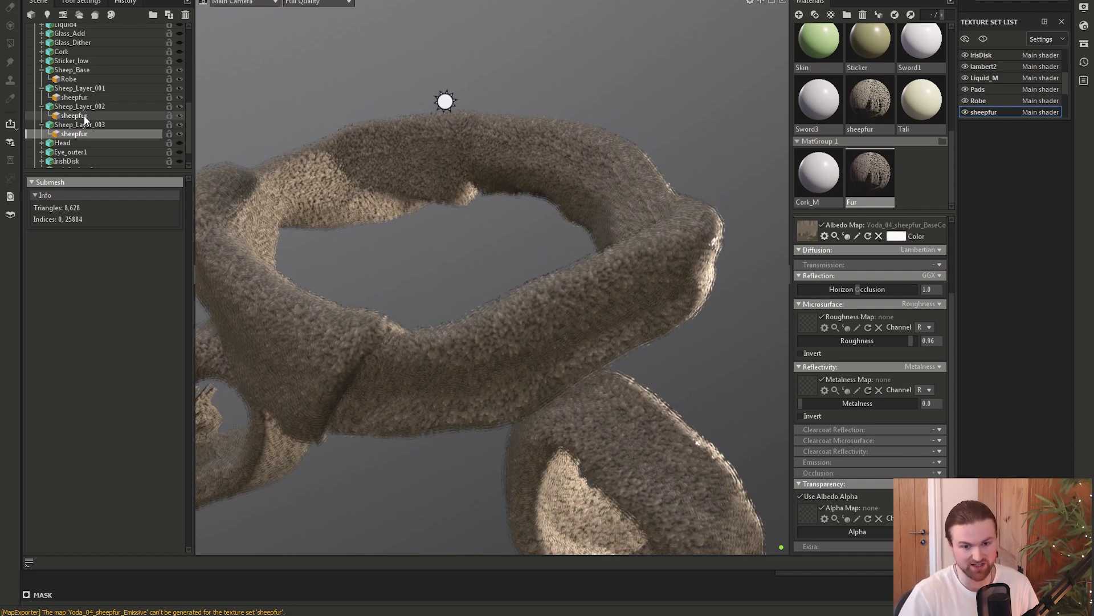
scroll(929, 302, "up", 1)
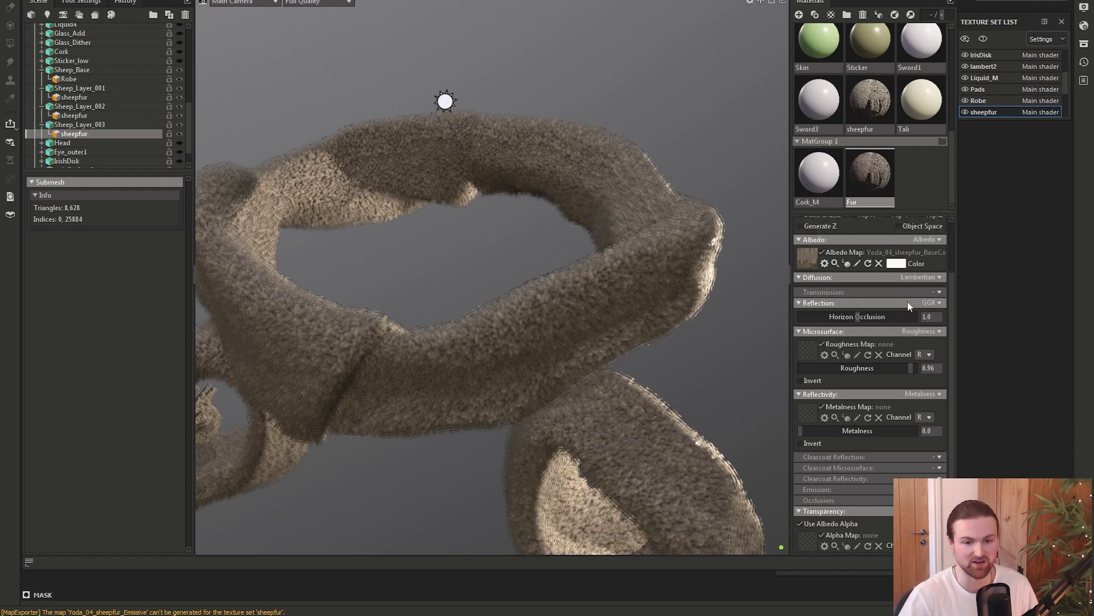
right_click(869, 180)
left_click(882, 192)
left_click(914, 193)
left_click(666, 144)
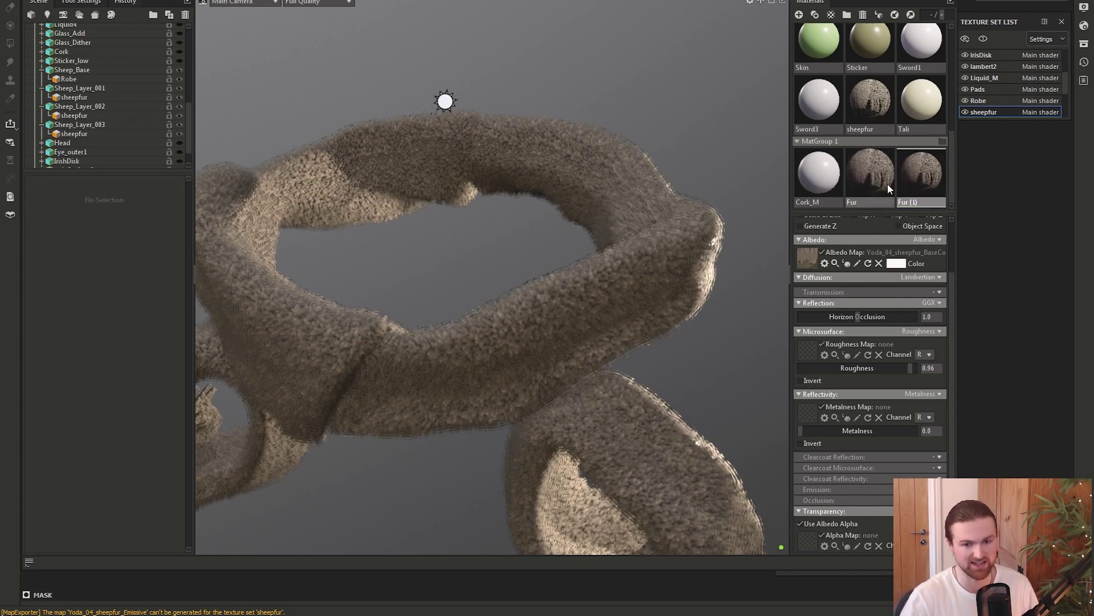
left_click_drag(918, 175, 84, 117)
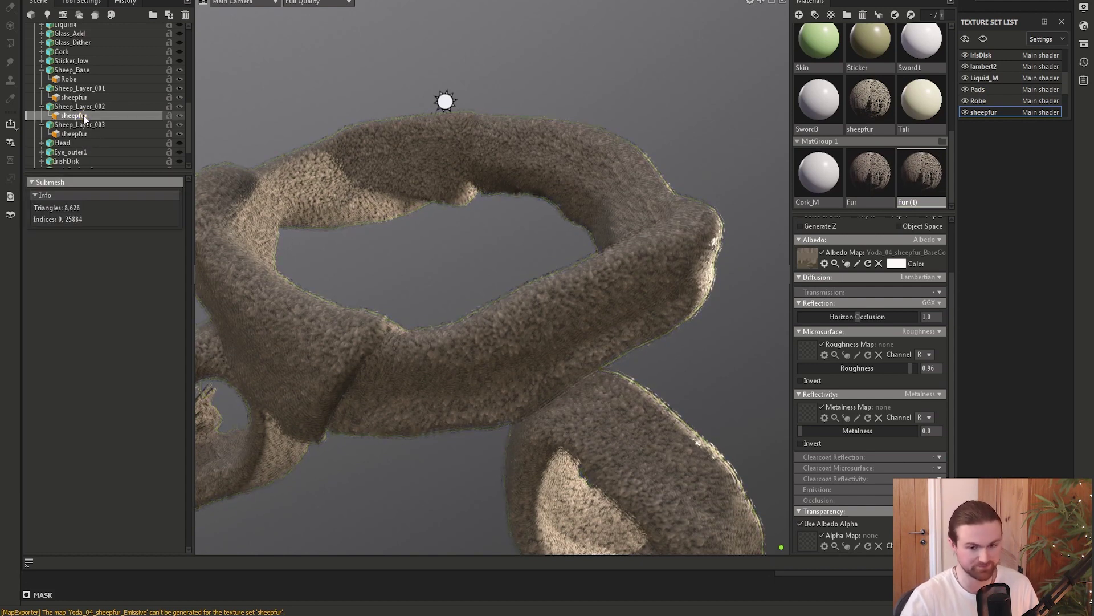
Tint the duplicated fur material's albedo red (#b13434) to distinguish the Sheep_Layer_002 shell on the collar.
left_click(896, 263)
left_click(514, 251)
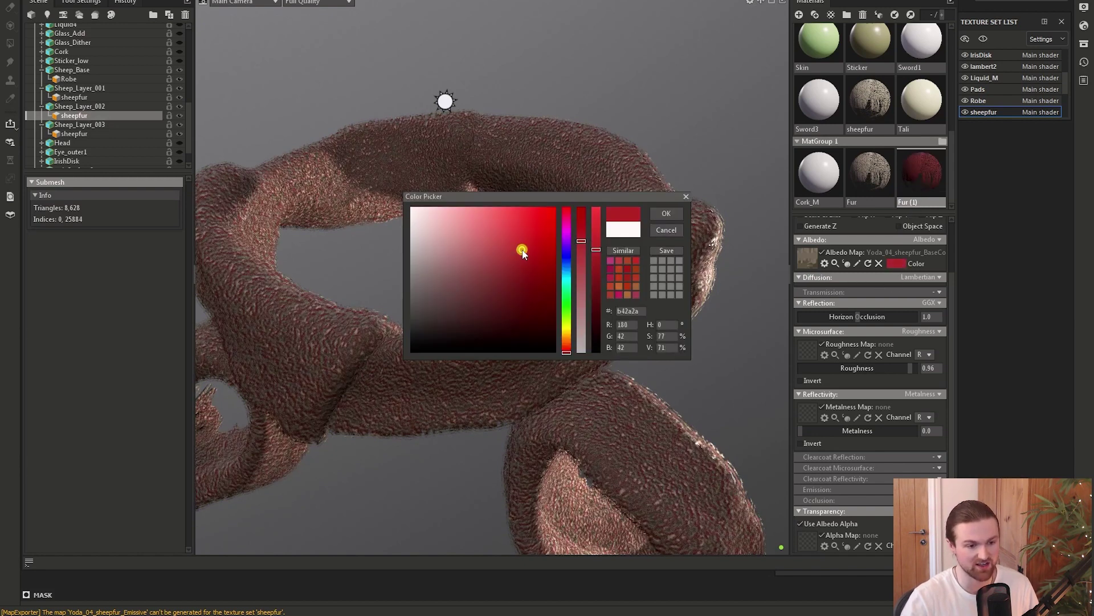
left_click(662, 216)
left_click_drag(644, 231, 628, 245)
right_click_drag(628, 245, 513, 283)
left_click_drag(513, 283, 552, 298)
scroll(736, 261, "down", 2)
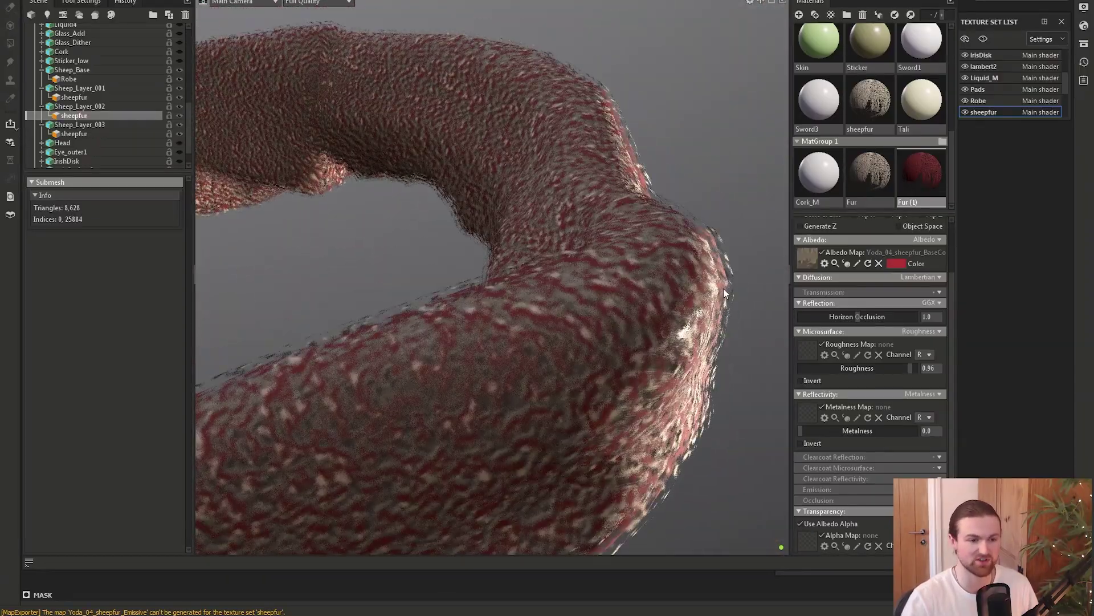
Tint the original Fur material's albedo color blue to set its shells apart from the red one.
left_click(873, 181)
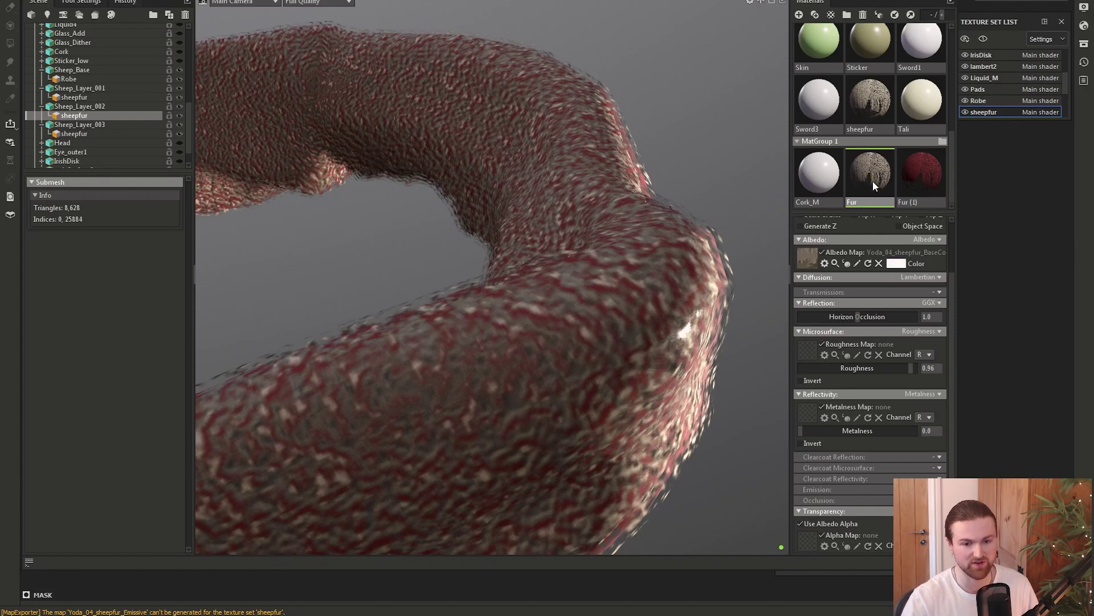
left_click(896, 263)
left_click(567, 257)
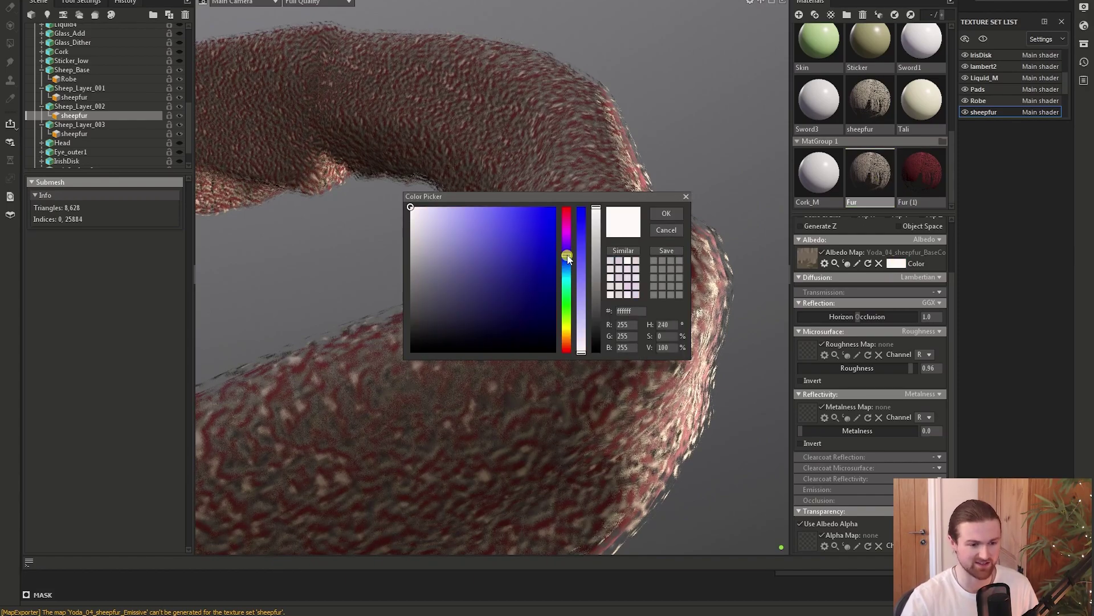
left_click(581, 233)
left_click(655, 213)
Examine how the red and blue fur shells overlap on the collar's surface and along its edges.
left_click_drag(591, 276, 548, 243)
right_click_drag(548, 243, 545, 241, "shift")
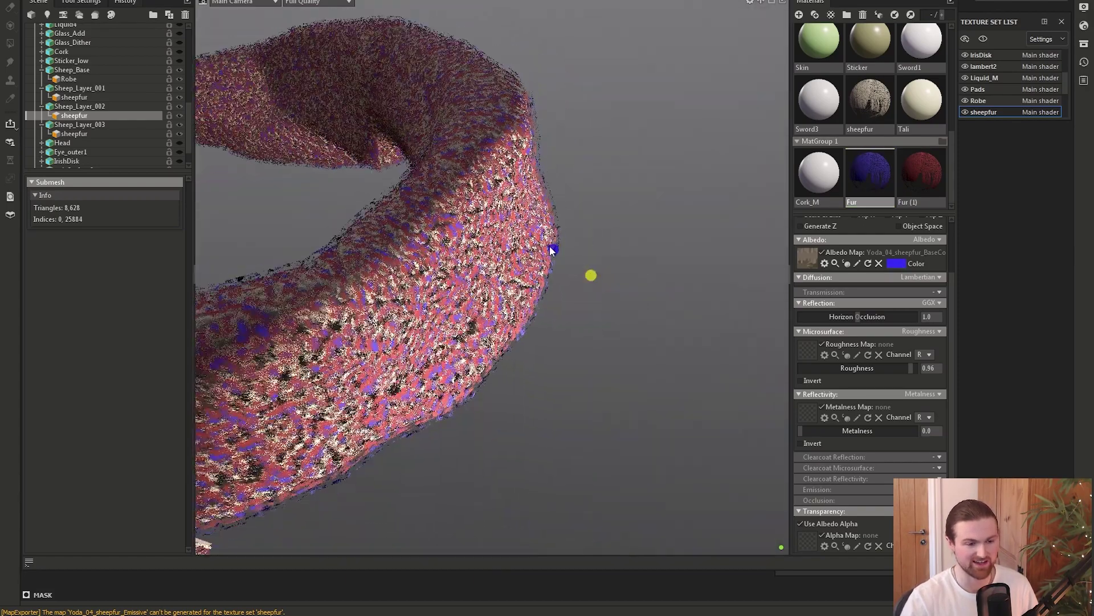
left_click_drag(545, 243, 644, 264)
right_click_drag(645, 265, 522, 244)
left_click_drag(523, 244, 570, 268)
right_click_drag(570, 267, 641, 337)
left_click_drag(562, 329, 579, 374)
right_click_drag(579, 373, 551, 315)
left_click_drag(552, 315, 598, 287)
right_click_drag(599, 291, 593, 354)
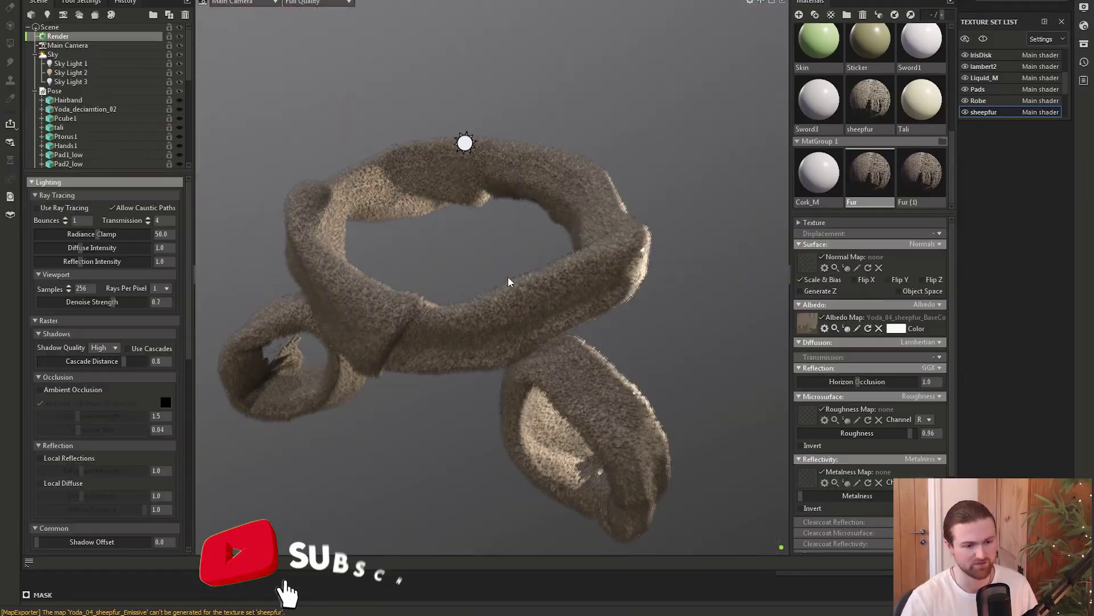
right_click_drag(508, 276, 479, 327)
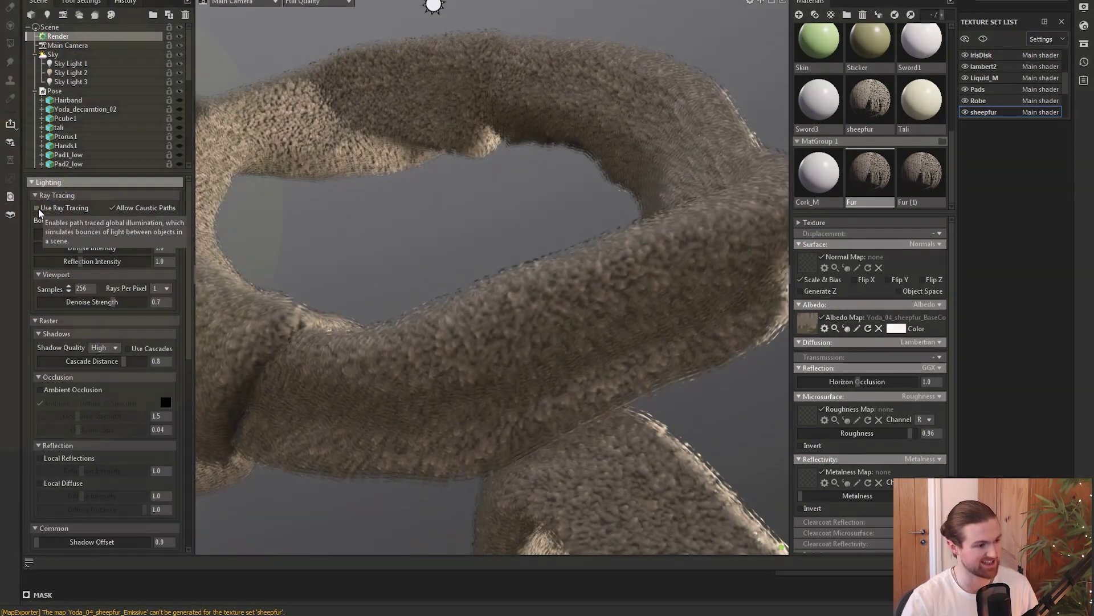
Enable ray tracing in the Render settings and check the fur collar's shading.
left_click(38, 207)
left_click_drag(342, 241, 474, 281)
right_click_drag(474, 281, 572, 314)
left_click_drag(573, 320, 503, 351)
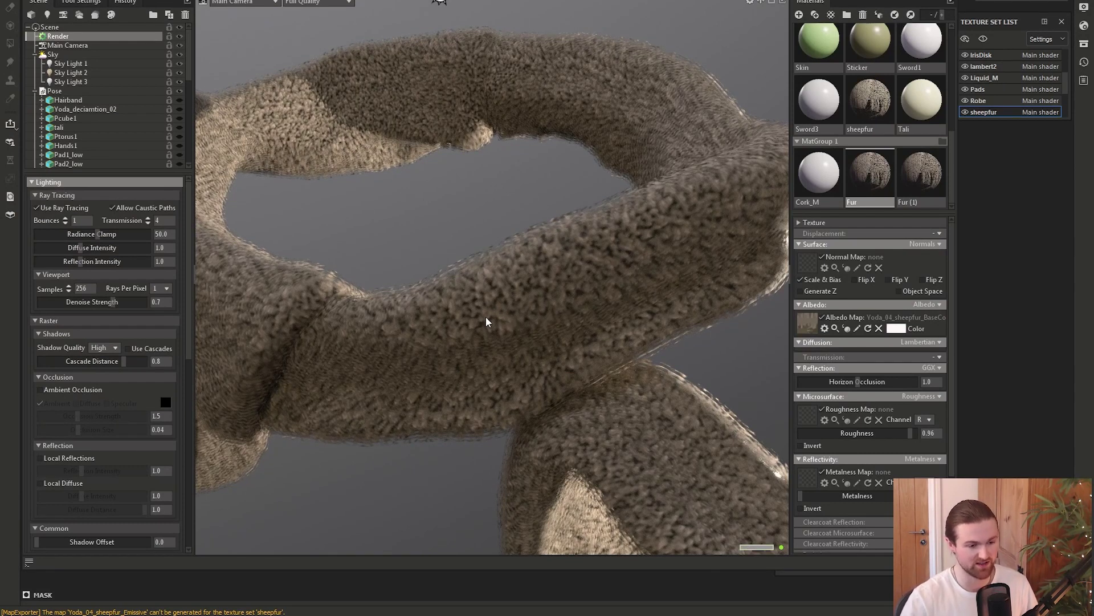
Switch to the finished Yoda scene in Marmoset Toolbag and examine the fur collar on the full character.
key("alt+Tab")
left_click(364, 354)
scroll(539, 411, "down", 10)
left_click(539, 411)
left_click(809, 274)
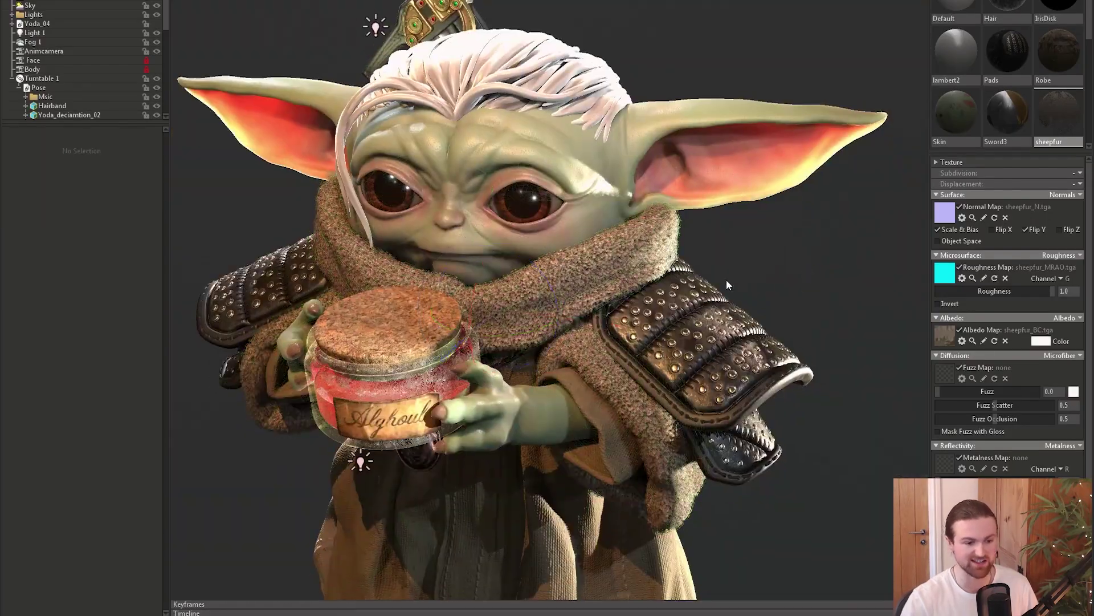
right_click_drag(727, 279, 731, 314)
scroll(732, 317, "up", 2)
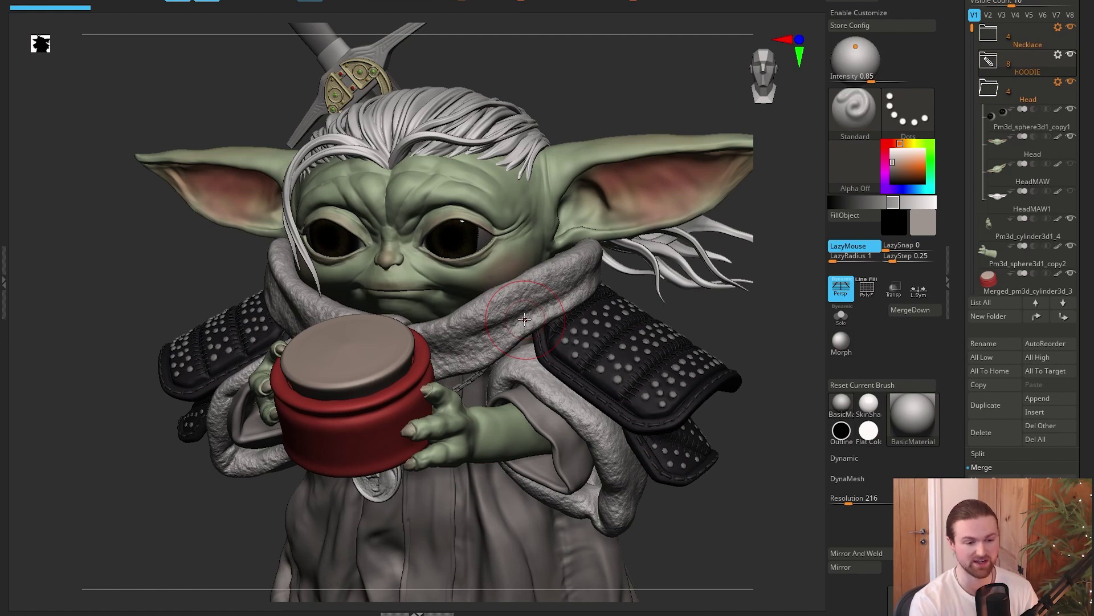
Switch to Maya and select the Sheep_Layer_003 mesh to examine its wireframe and UV shells.
key("alt+Tab")
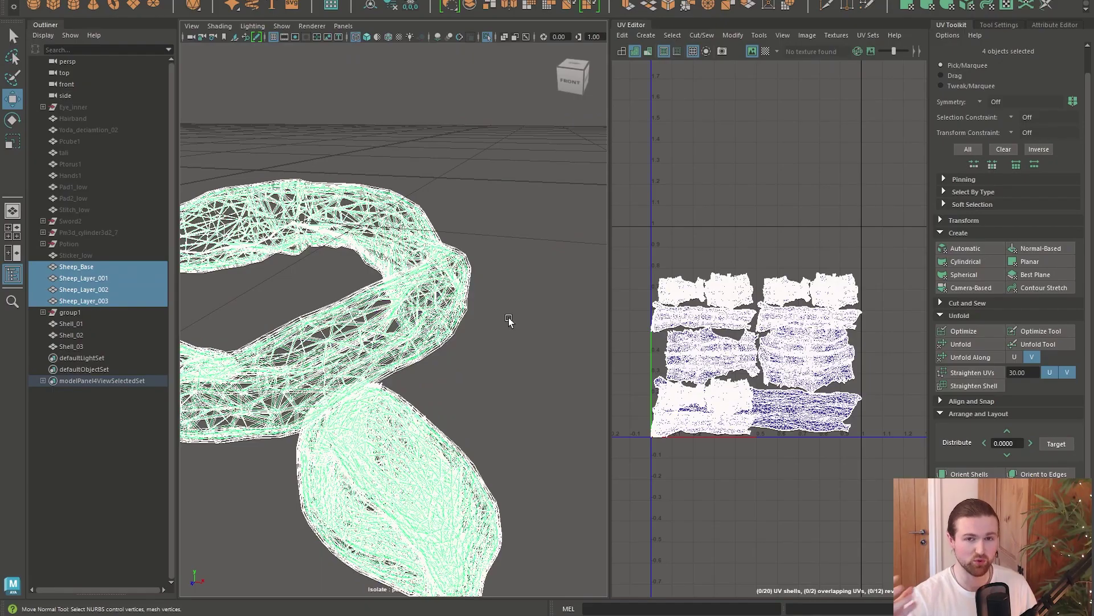
left_click(509, 321)
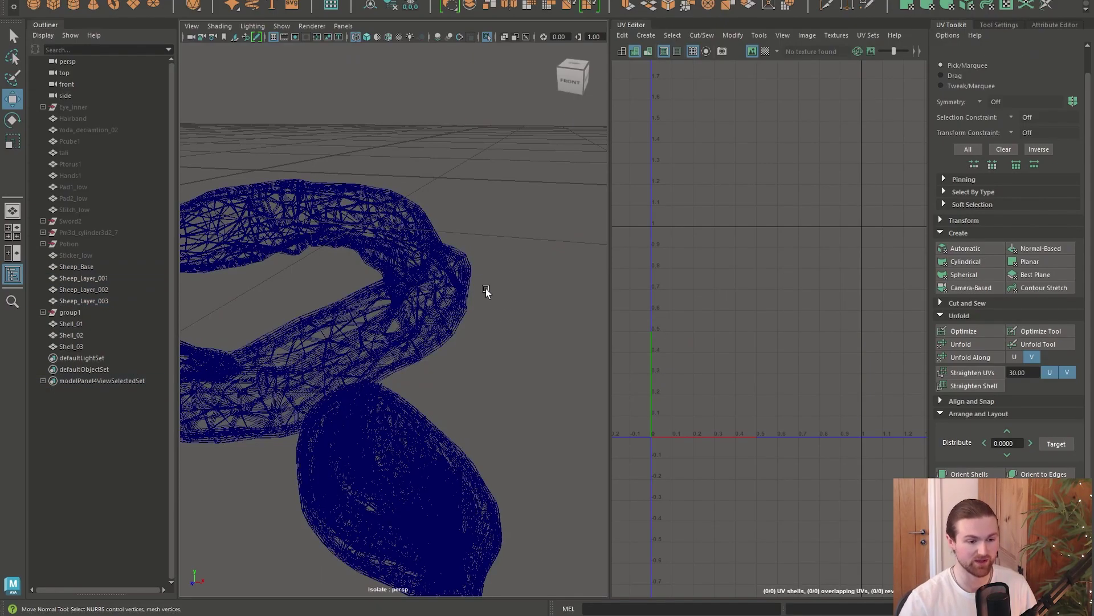
right_click_drag(487, 293, 510, 404, "alt")
left_click(522, 310)
right_click_drag(546, 371, 540, 346, "alt")
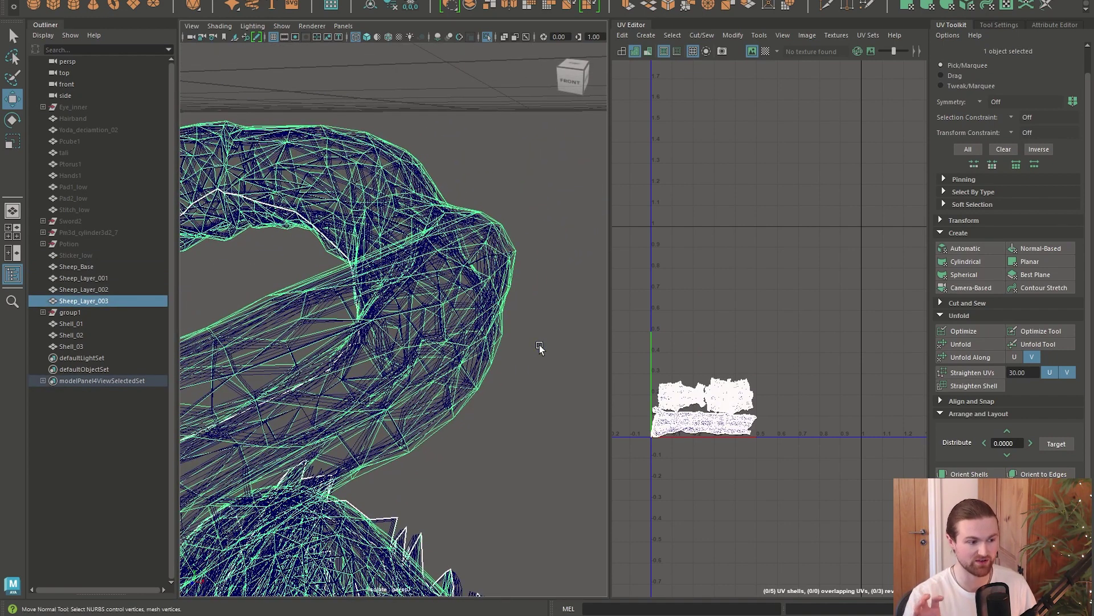
left_click_drag(556, 326, 496, 258)
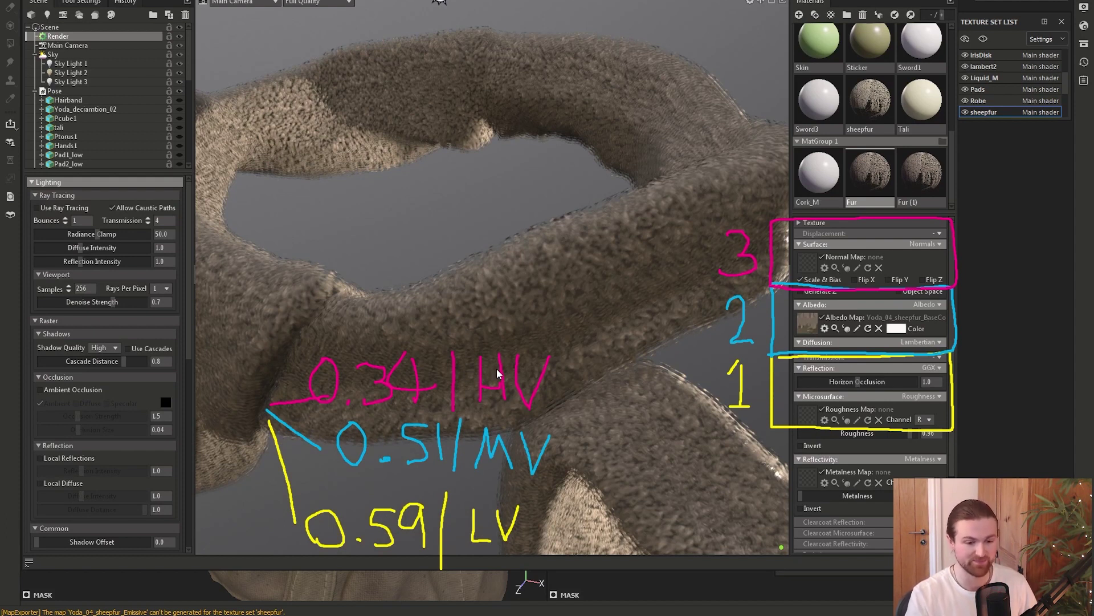
Back in Marmoset Toolbag, review the sheep layers and Fur material settings, and examine the ray-traced collar from several angles.
scroll(86, 153, "down", 4)
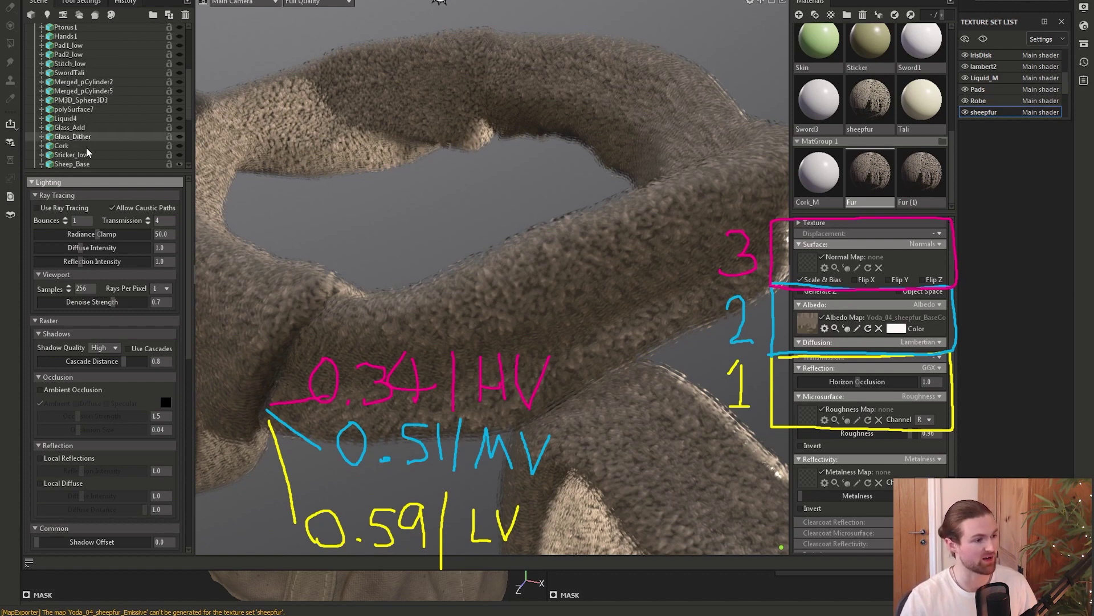
scroll(87, 153, "down", 4)
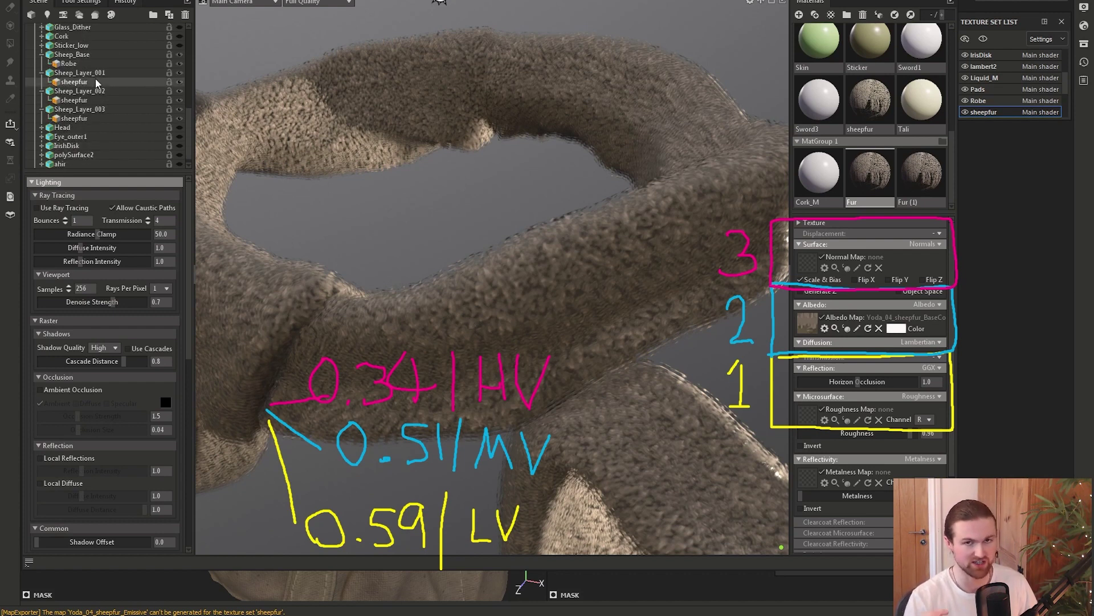
scroll(894, 538, "down", 3)
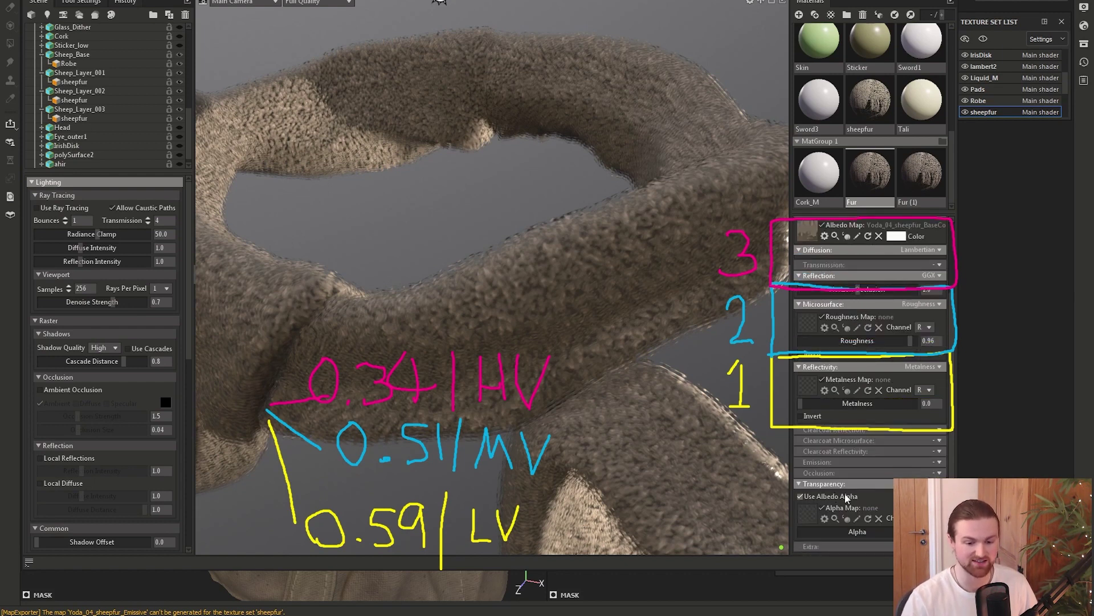
scroll(874, 512, "up", 3)
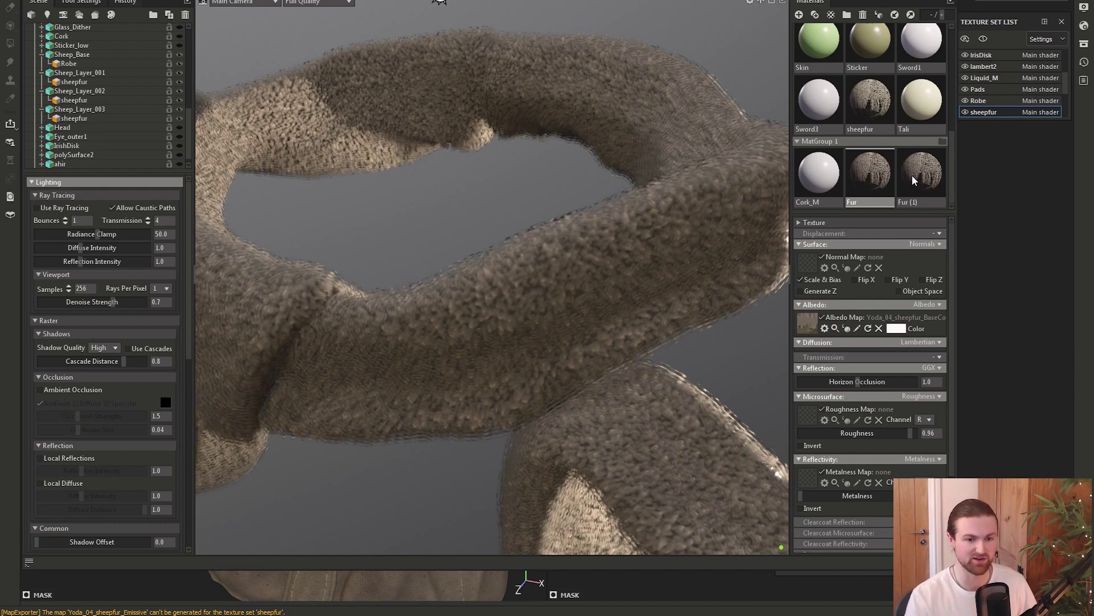
mouse_move(574, 309)
right_mouse_down("alt")
mouse_move(553, 198)
mouse_move(614, 336)
mouse_move(586, 315)
mouse_move(595, 317)
mouse_move(560, 322)
right_mouse_up("alt")
left_click_drag(560, 323, 603, 300)
right_click_drag(603, 300, 574, 359)
left_click_drag(574, 359, 506, 384)
right_click_drag(506, 383, 492, 361)
mouse_move(581, 371)
right_mouse_down()
mouse_move(557, 371)
mouse_move(587, 379)
mouse_move(597, 353)
mouse_move(572, 359)
mouse_move(581, 359)
right_mouse_up()
mouse_move(581, 359)
left_mouse_down()
mouse_move(588, 325)
mouse_move(574, 335)
left_mouse_up()
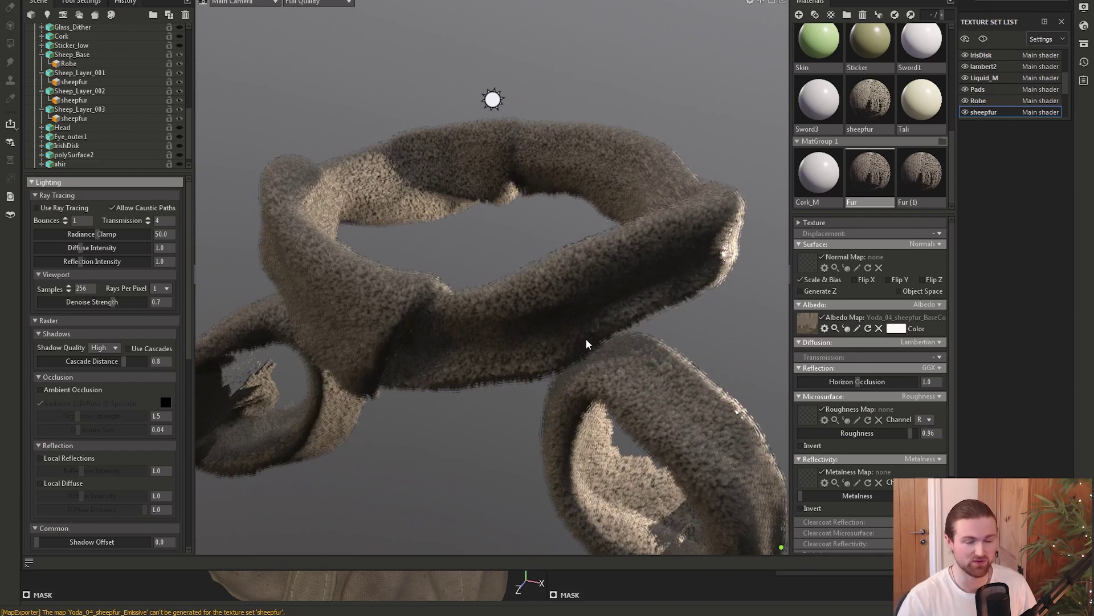